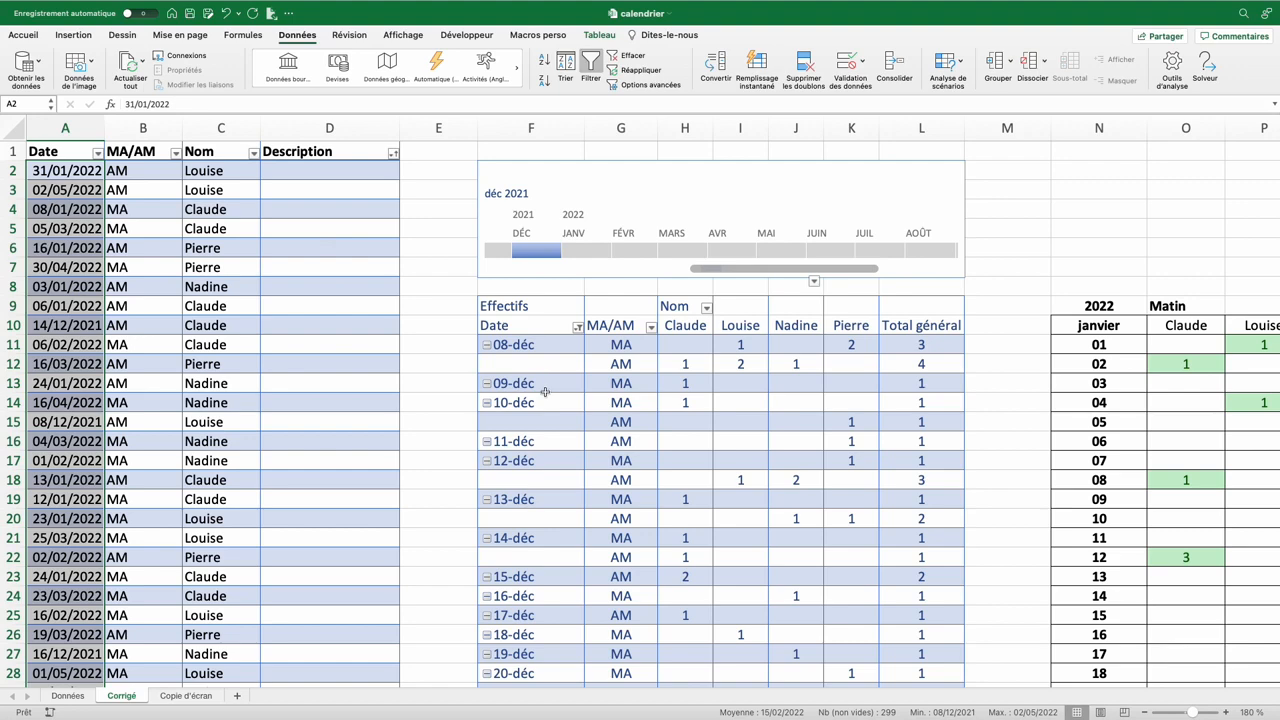
Examine the pivot table and the MA/AM, Nom and Description columns of the source table on the Corrigé sheet
left_click(545, 391)
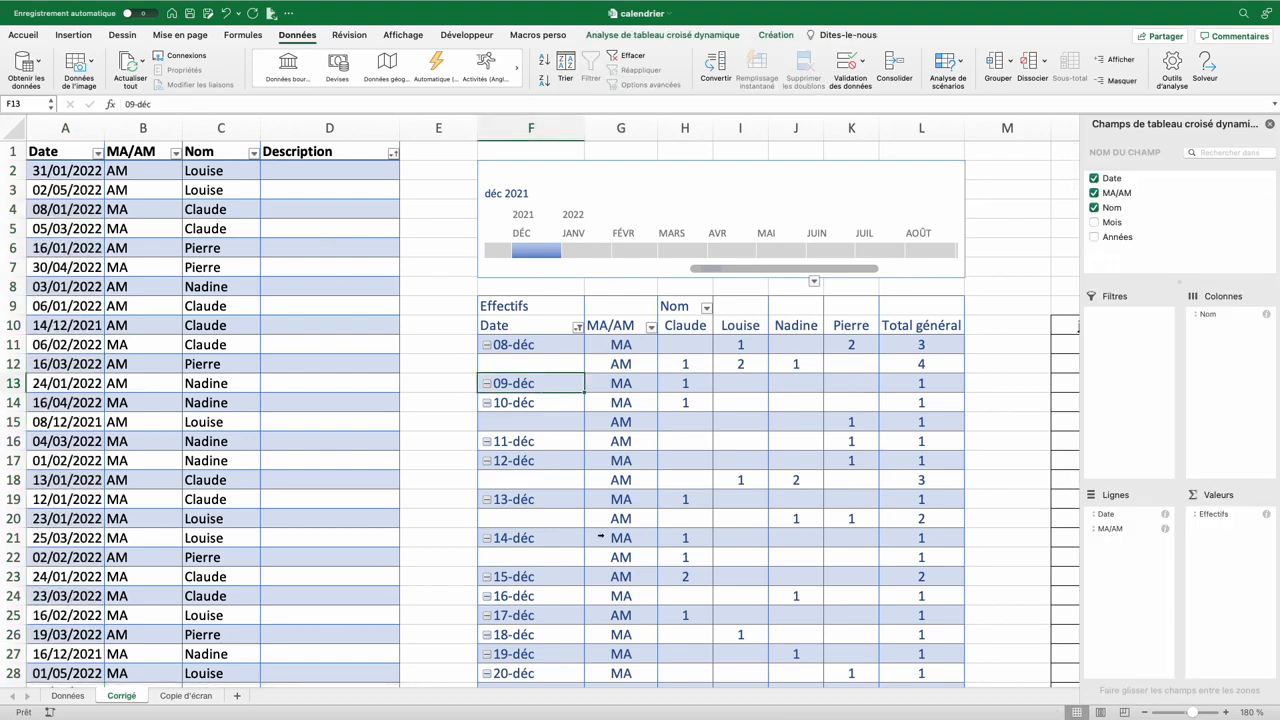
left_click(144, 232)
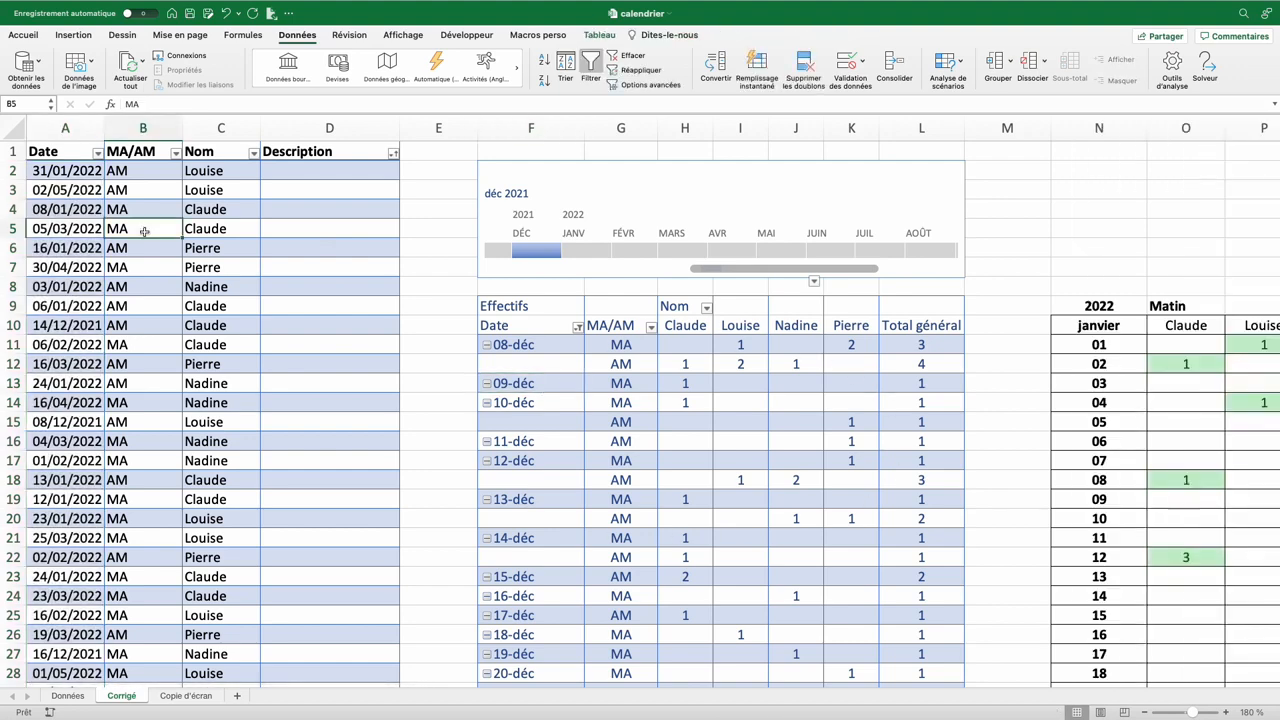
left_click(134, 147)
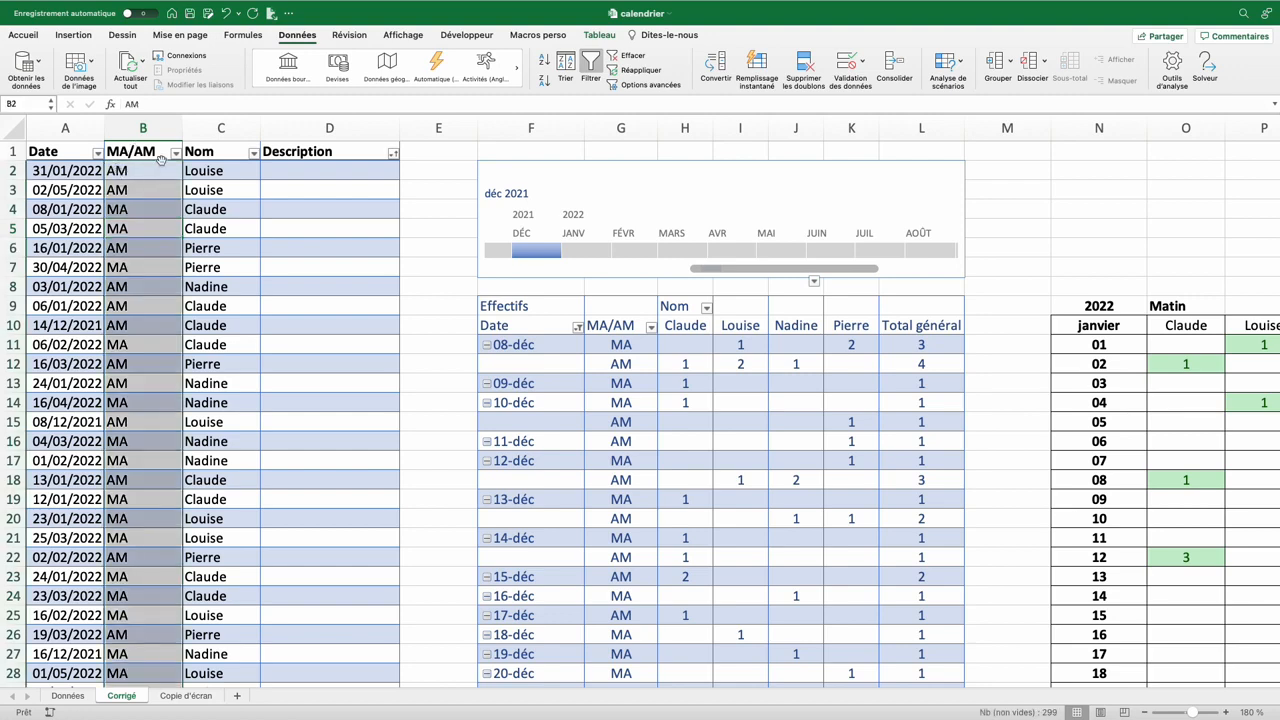
left_click(222, 146)
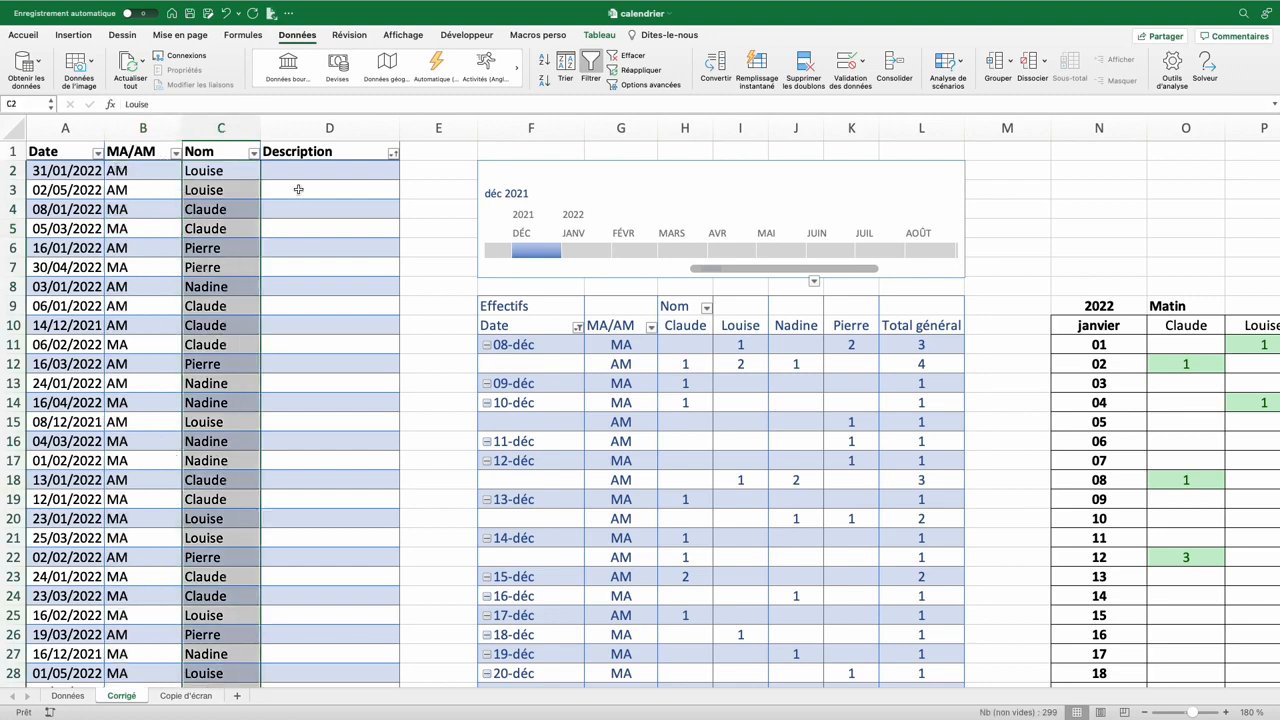
left_click(317, 146)
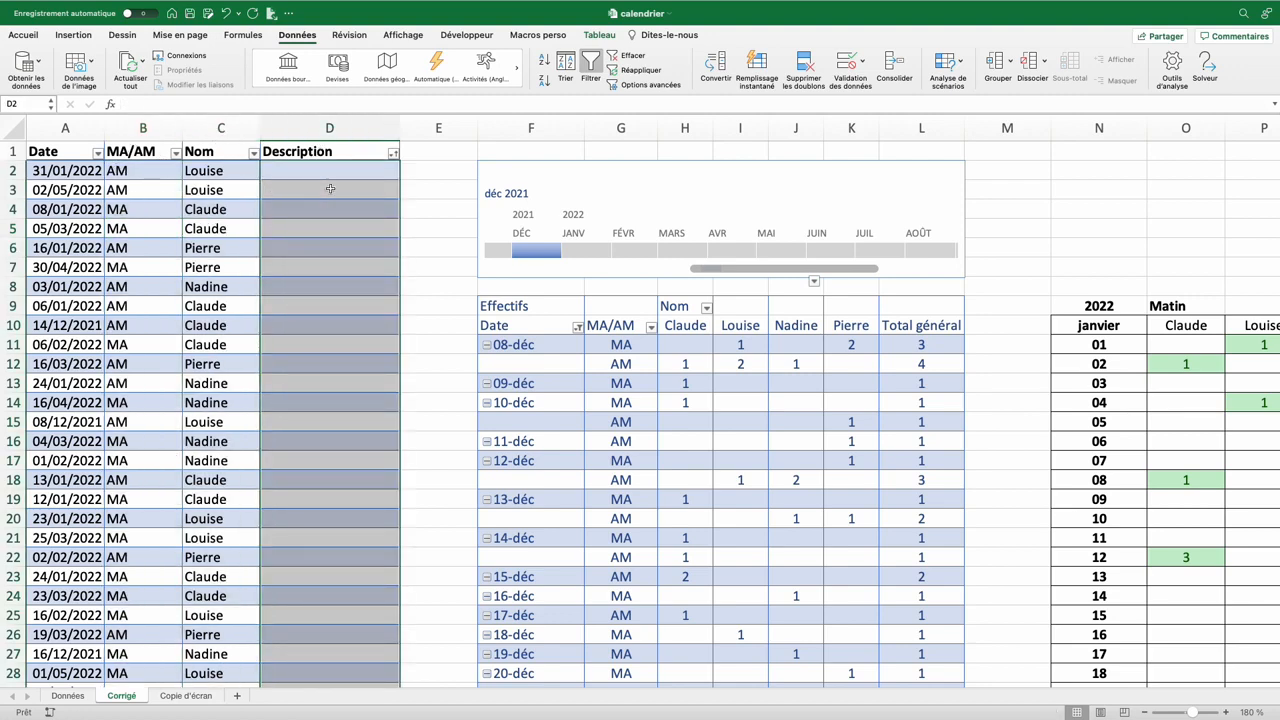
left_click(224, 209)
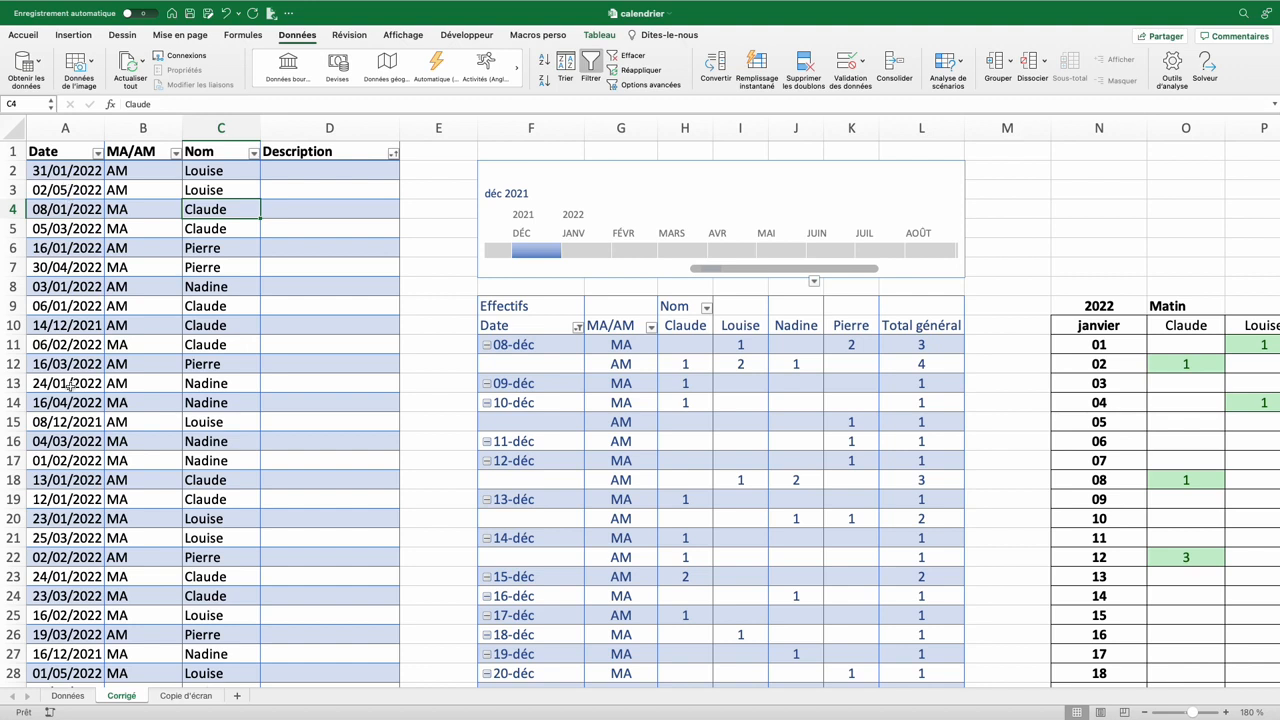
left_click(438, 421)
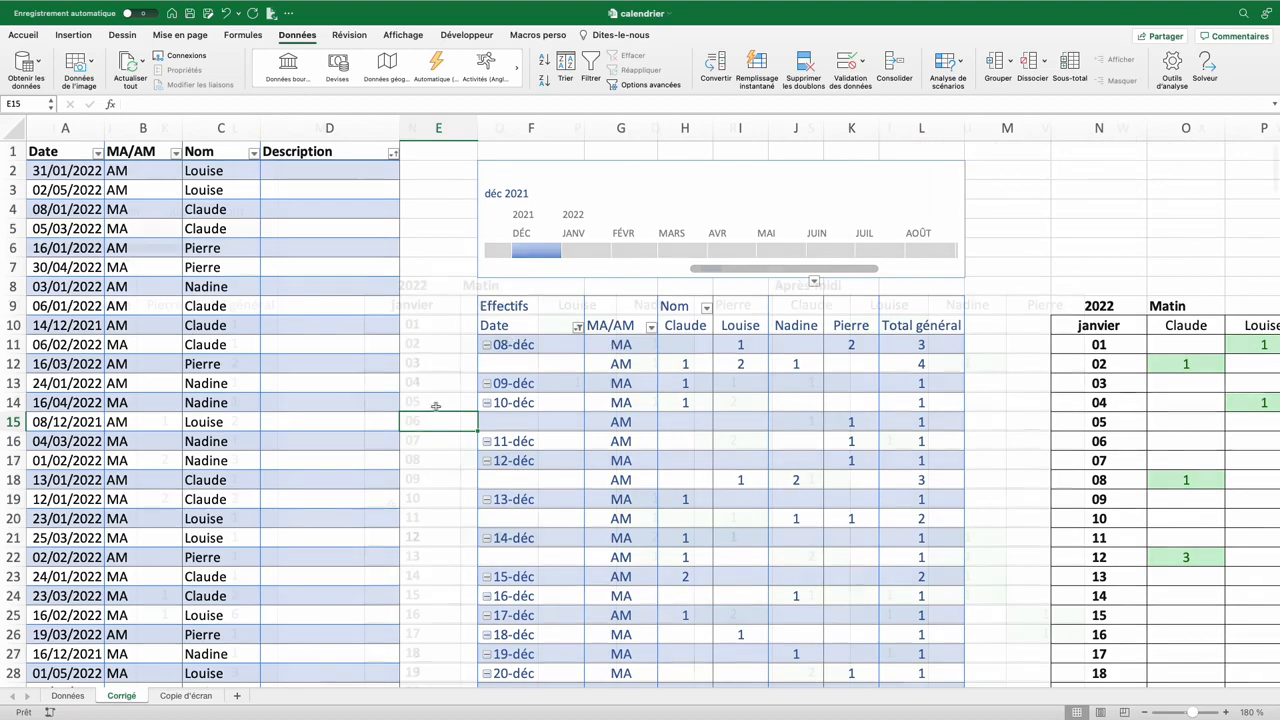
Switch the month of the 2022 Matin/Après-midi calendar on the Corrigé sheet to février
scroll(510, 343, "right", 8)
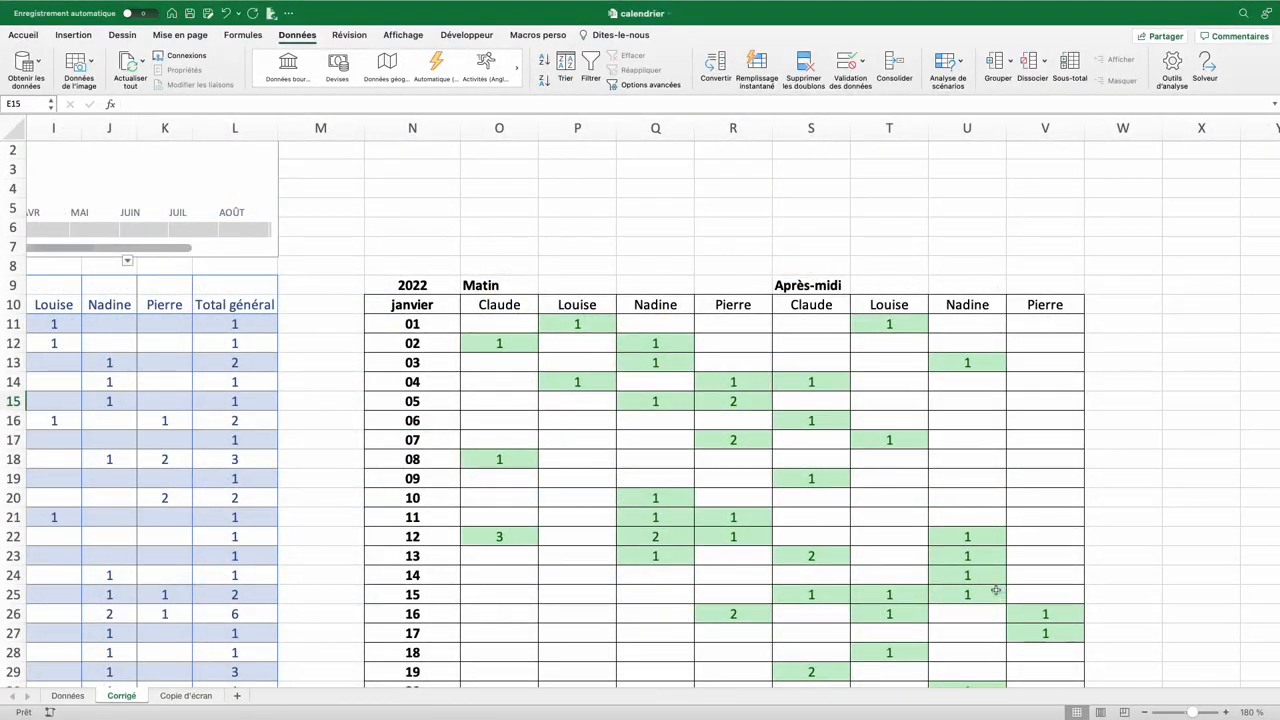
left_click(440, 304)
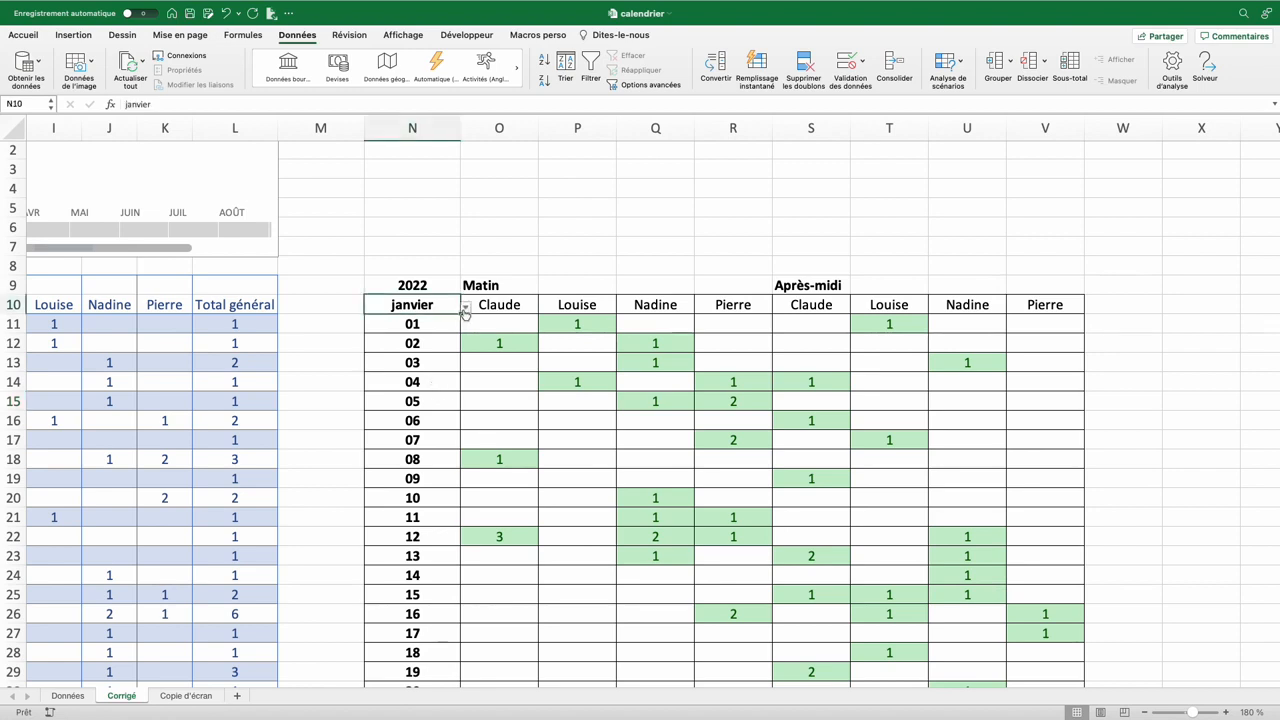
left_click(465, 307)
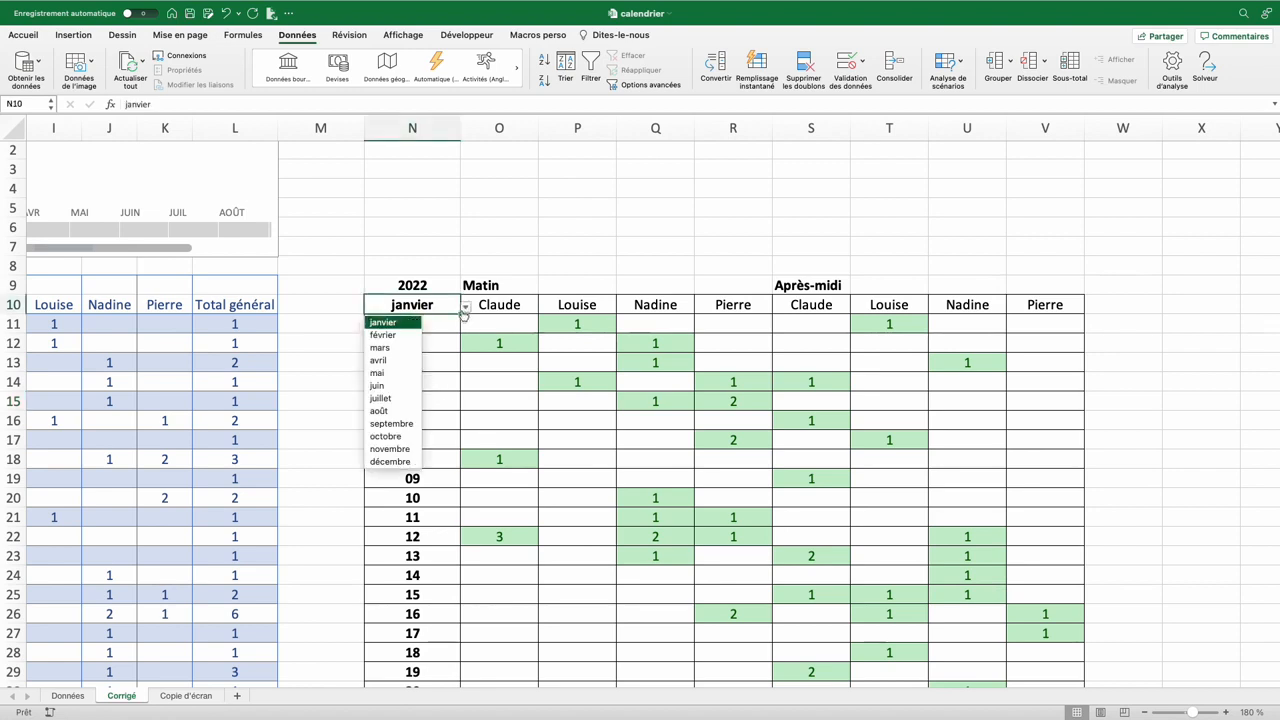
left_click(398, 336)
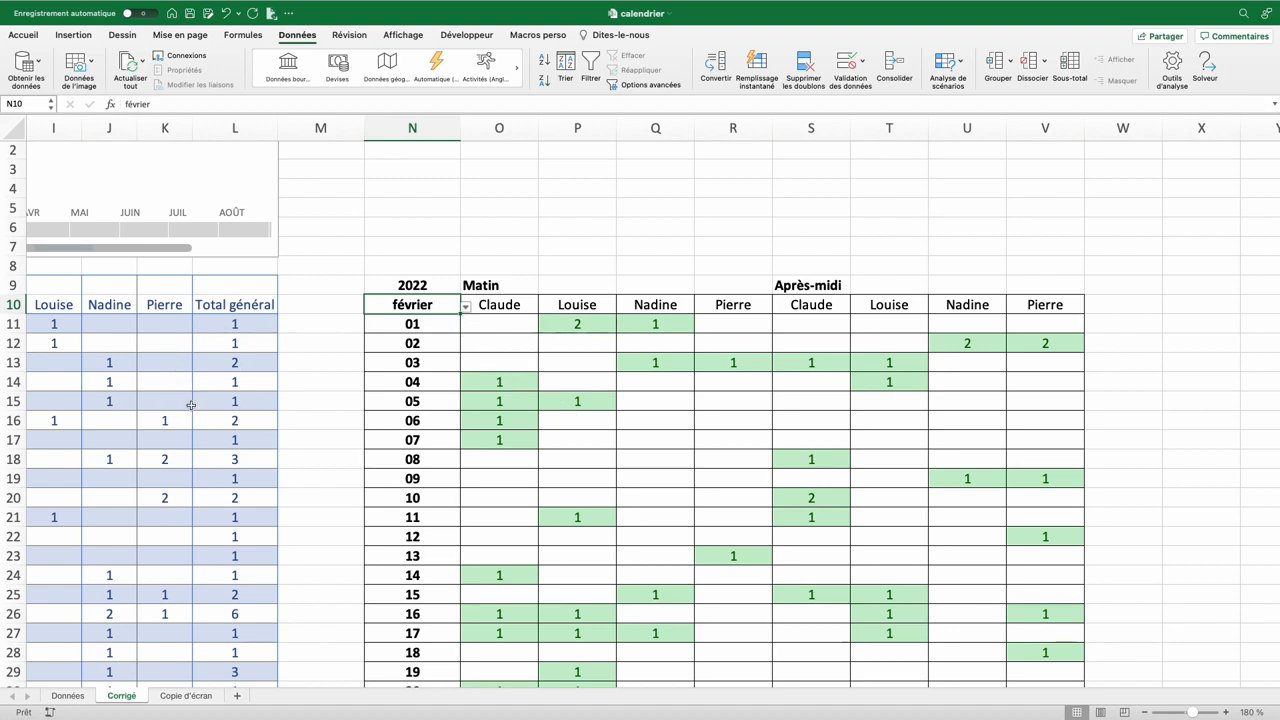
Format A1:C300 on the Données sheet as a table with headers in the blue Moyen style and name it data
scroll(177, 412, "left", 8)
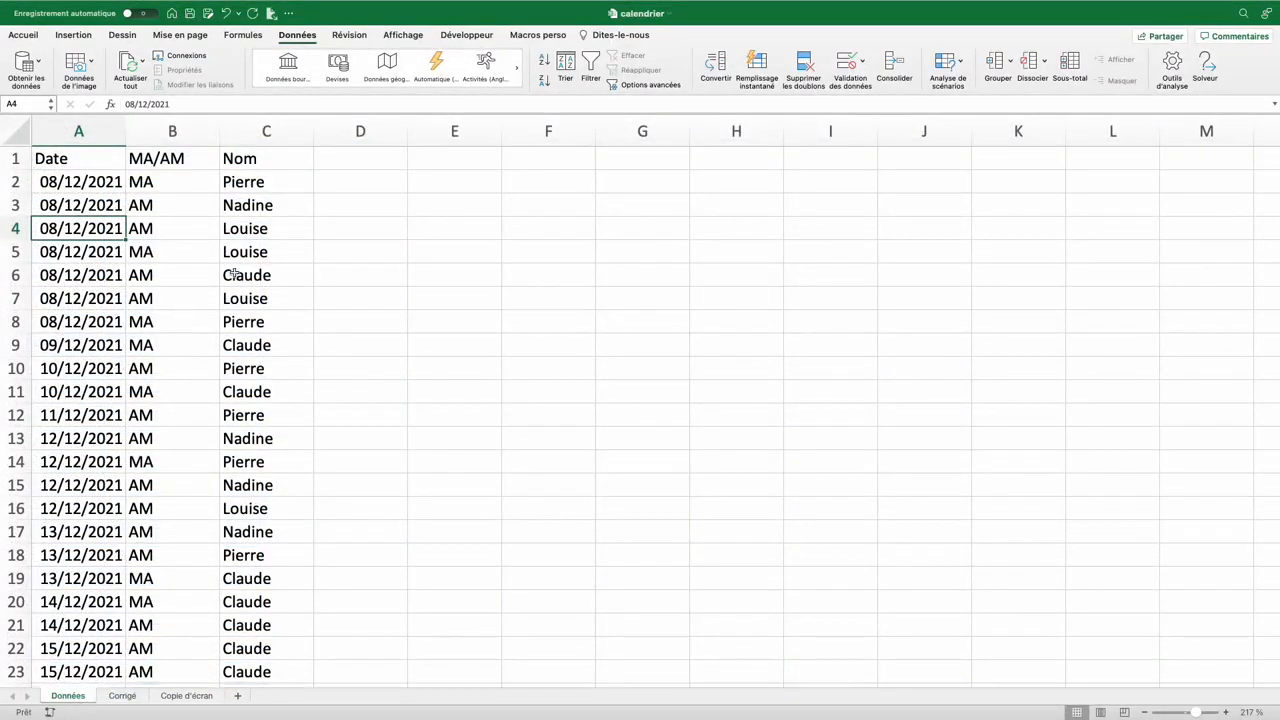
left_click(22, 35)
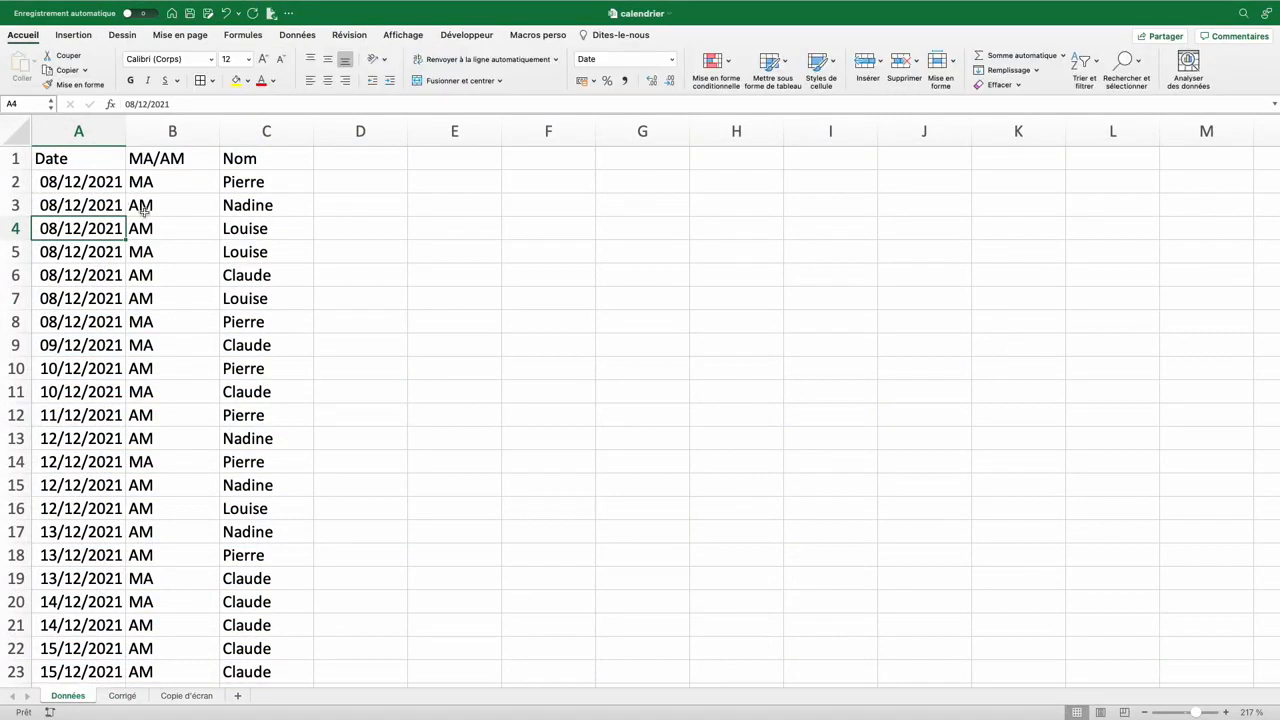
left_click(787, 68)
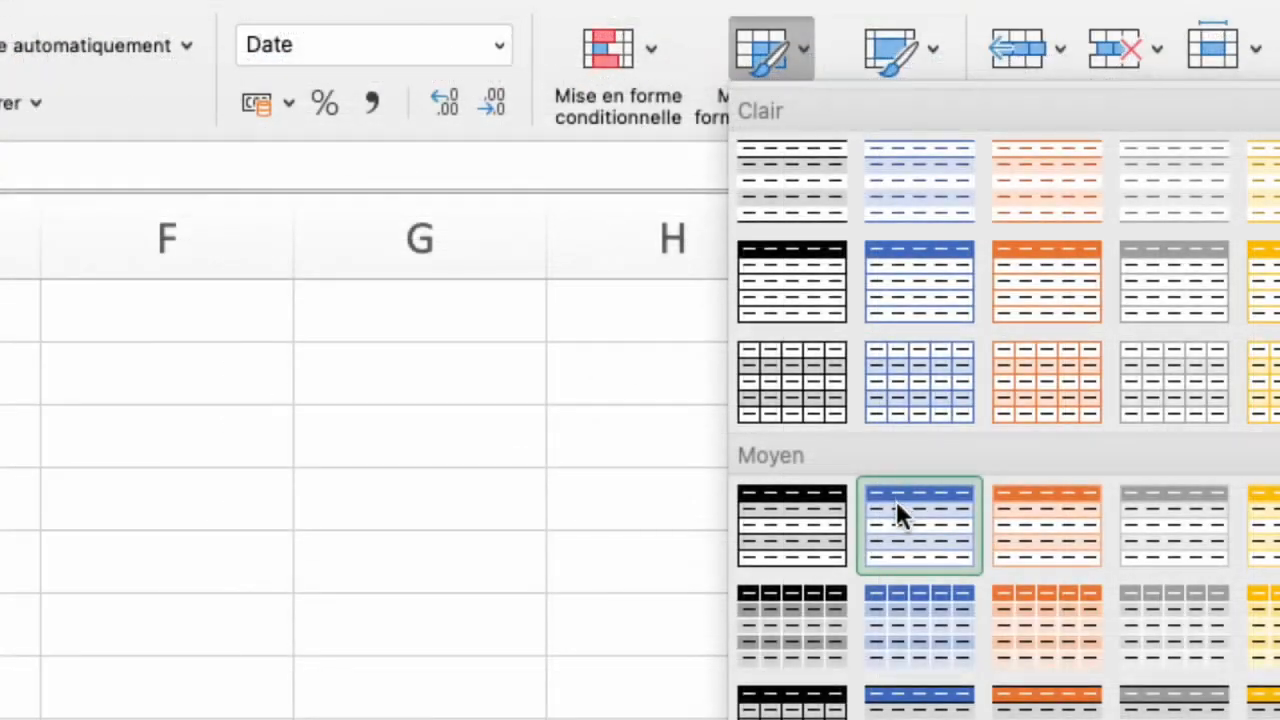
left_click(896, 500)
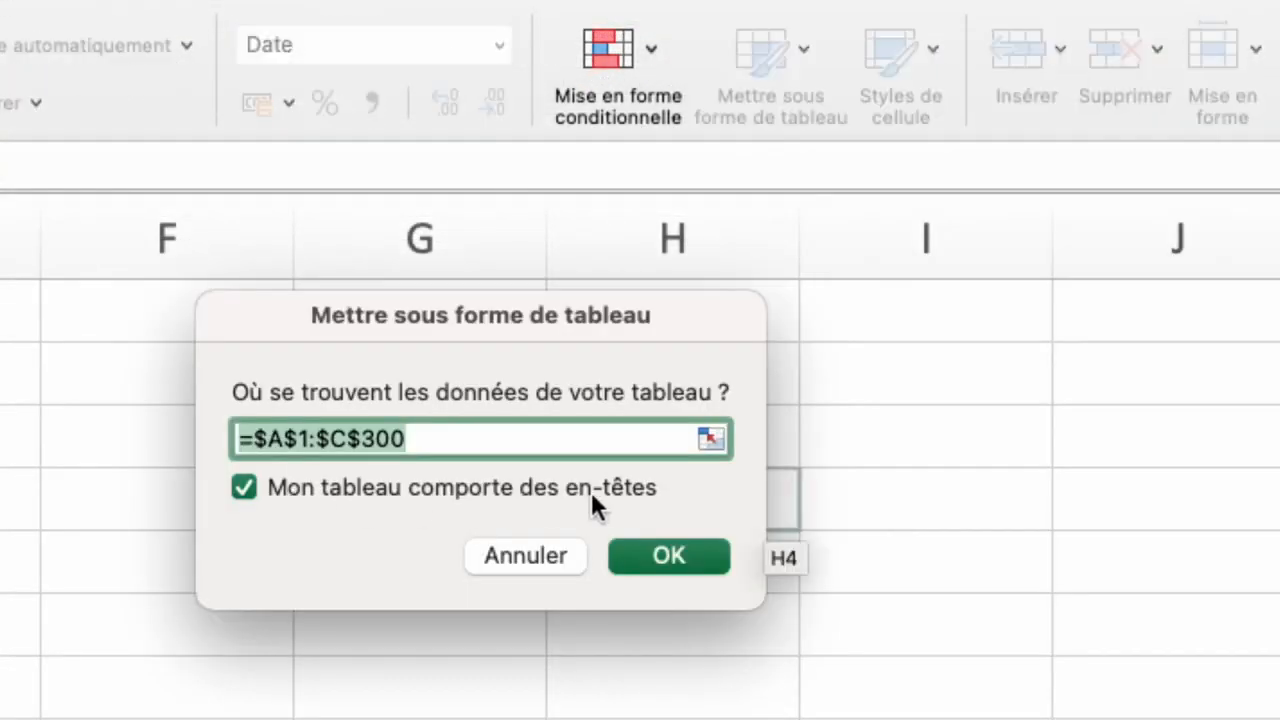
left_click(668, 556)
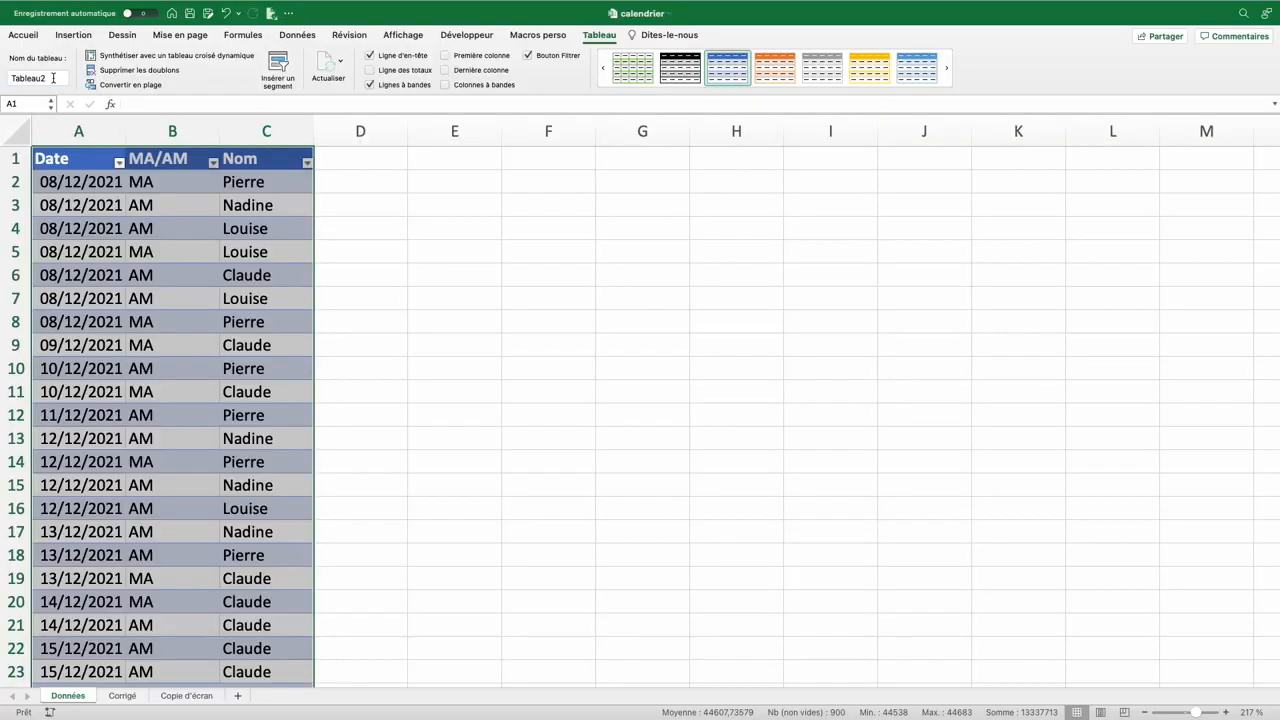
type("data")
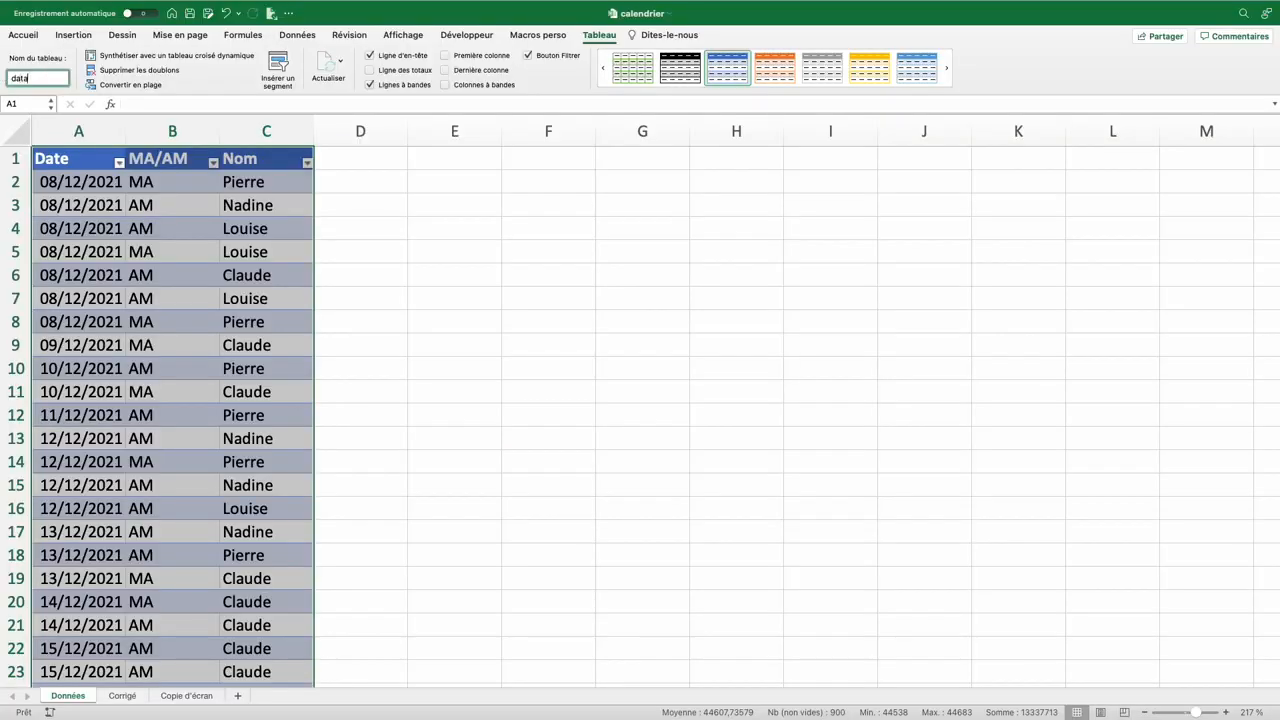
key("Return")
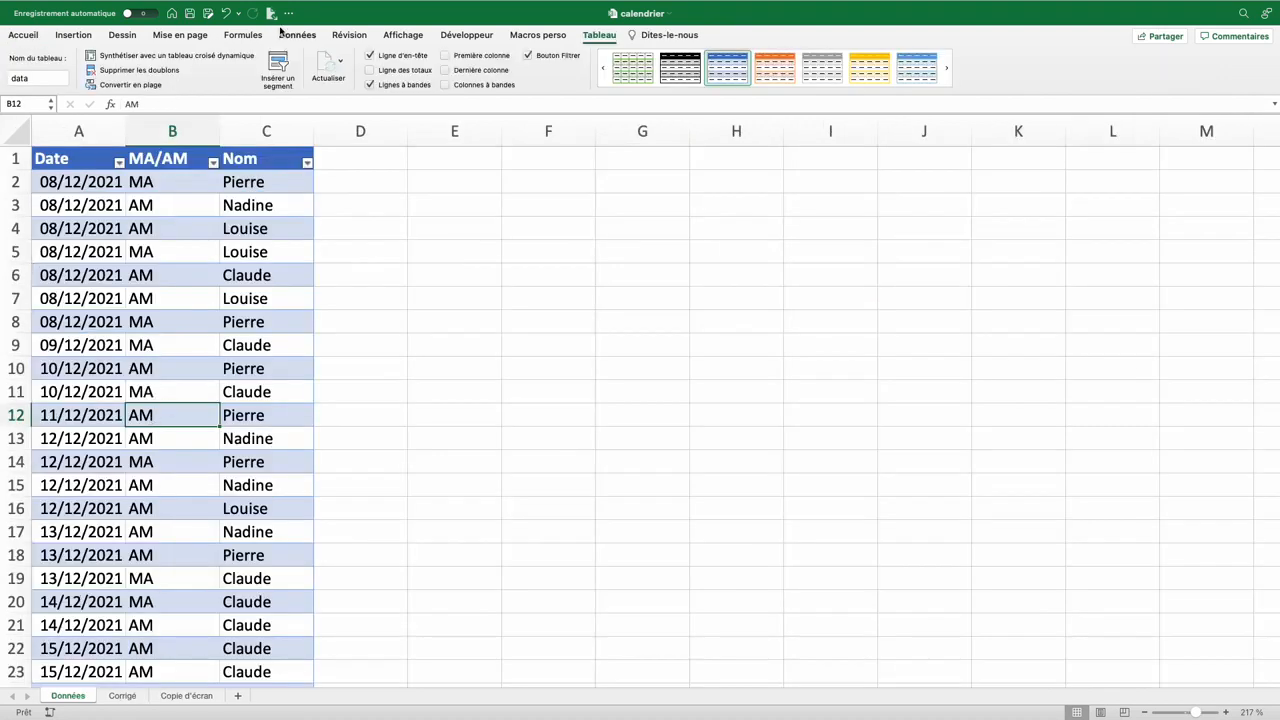
Insert a pivot table based on the data table into the existing Données sheet at cell E3
left_click(80, 36)
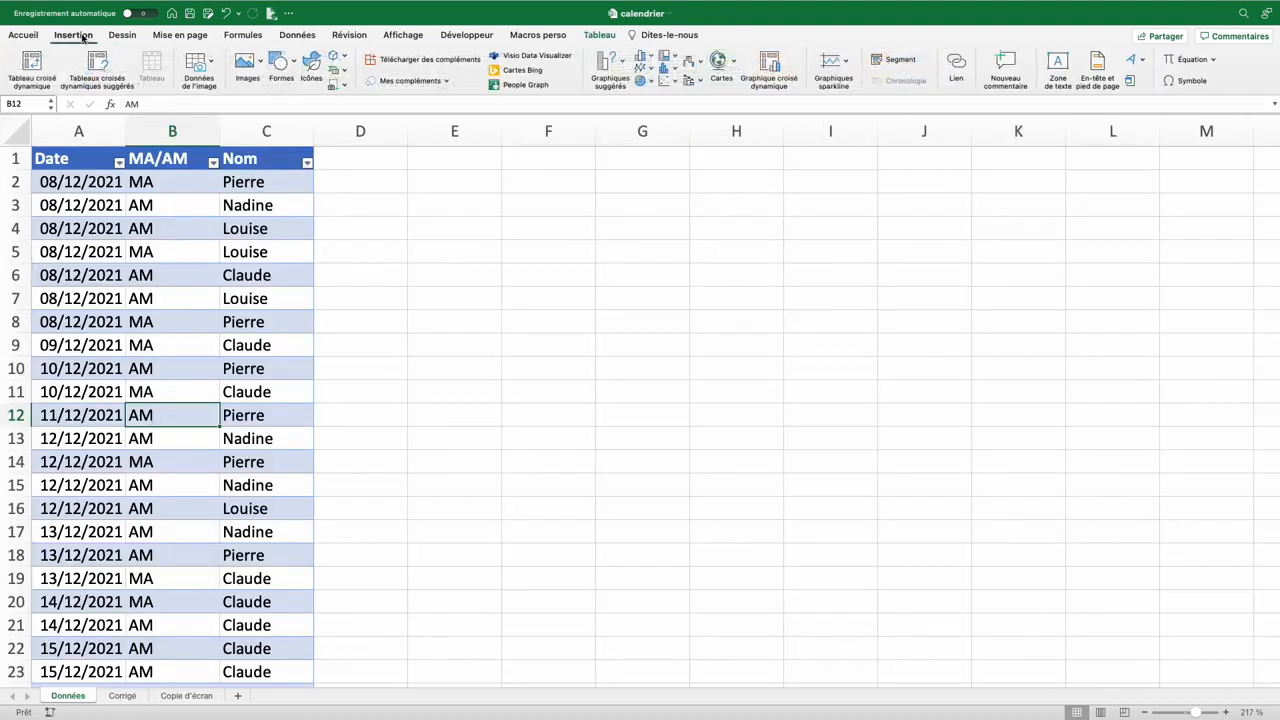
left_click(29, 62)
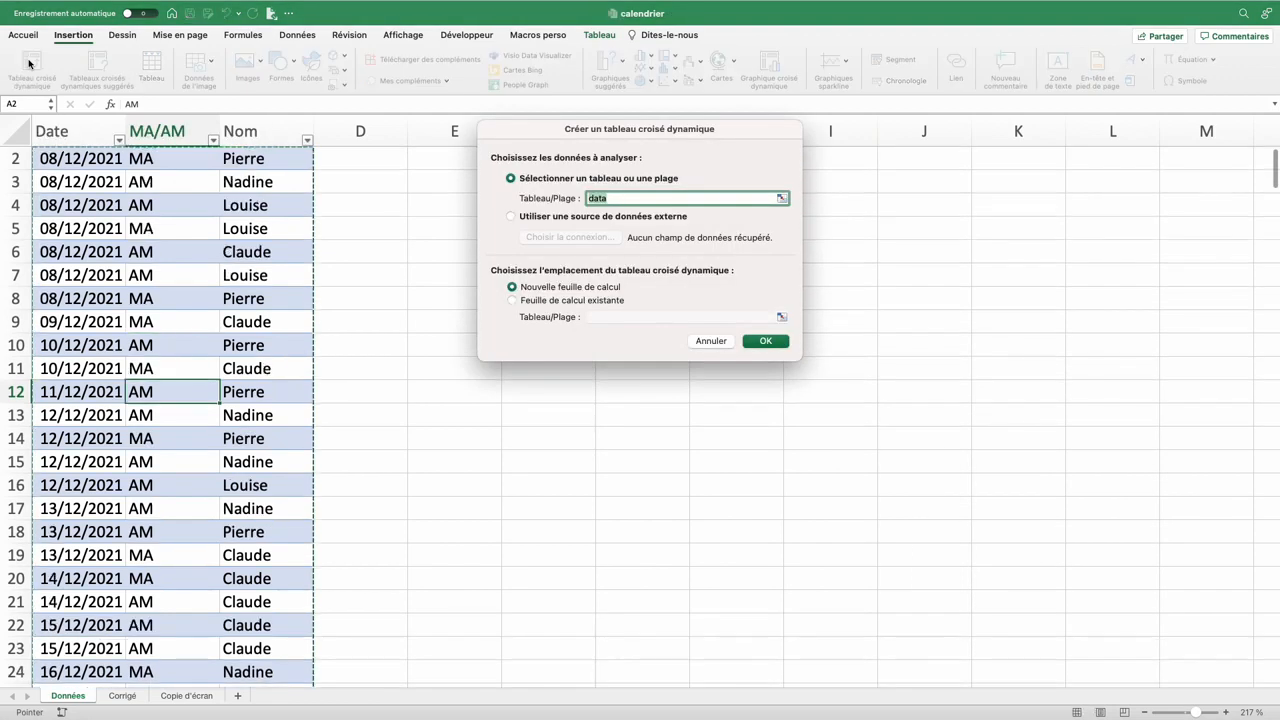
left_click(513, 302)
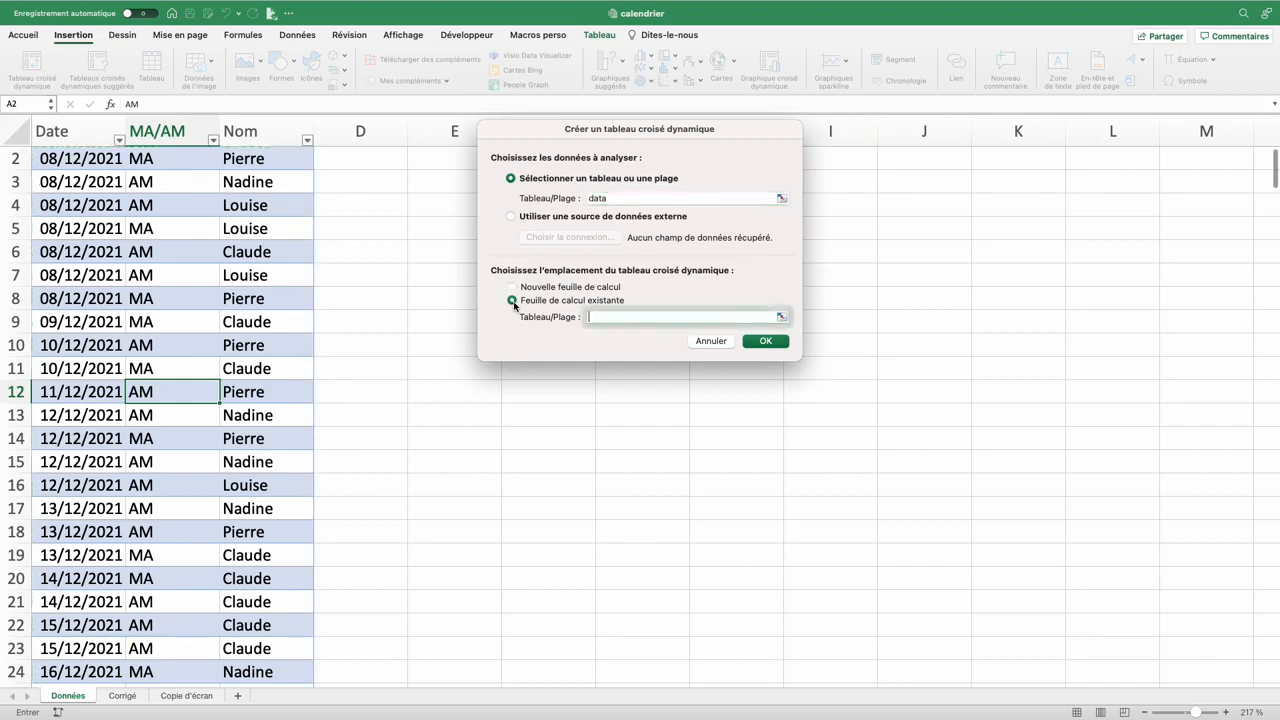
scroll(463, 234, "up", 1)
left_click(459, 207)
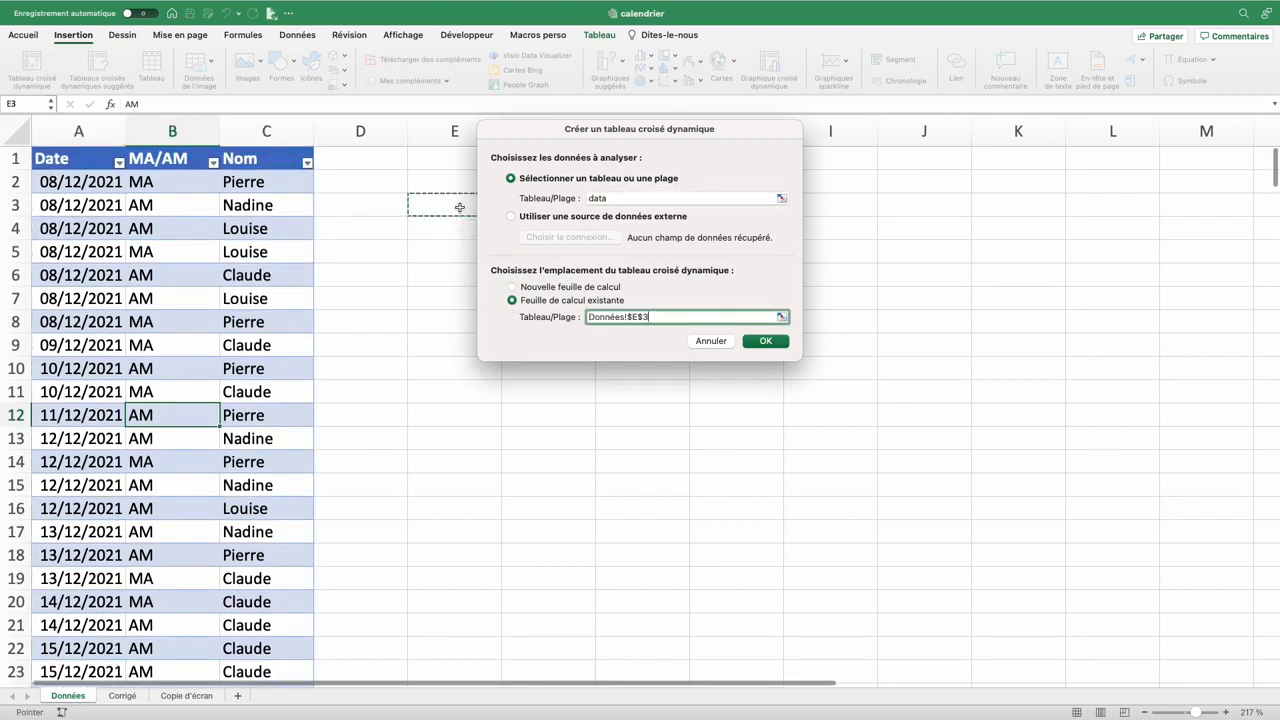
left_click(768, 343)
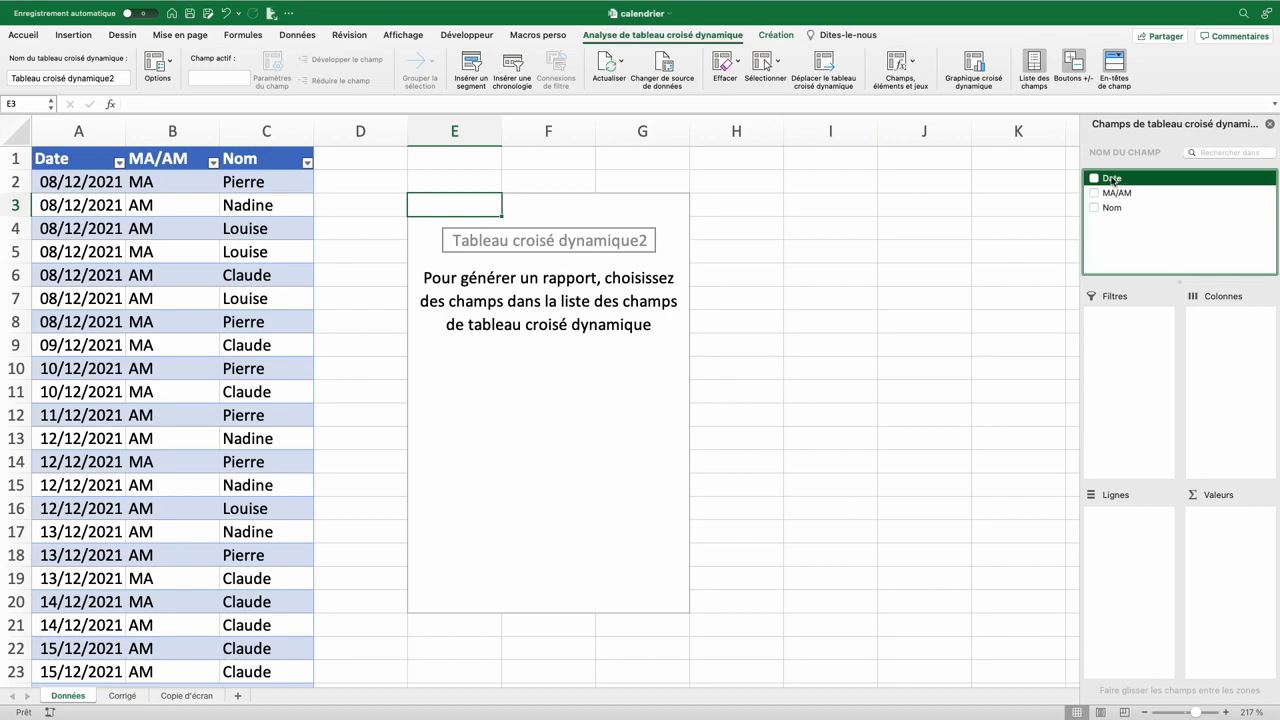
Add the Date field to the pivot table's rows and remove the Années and Trimestres fields from them
left_click_drag(1112, 180, 1146, 533)
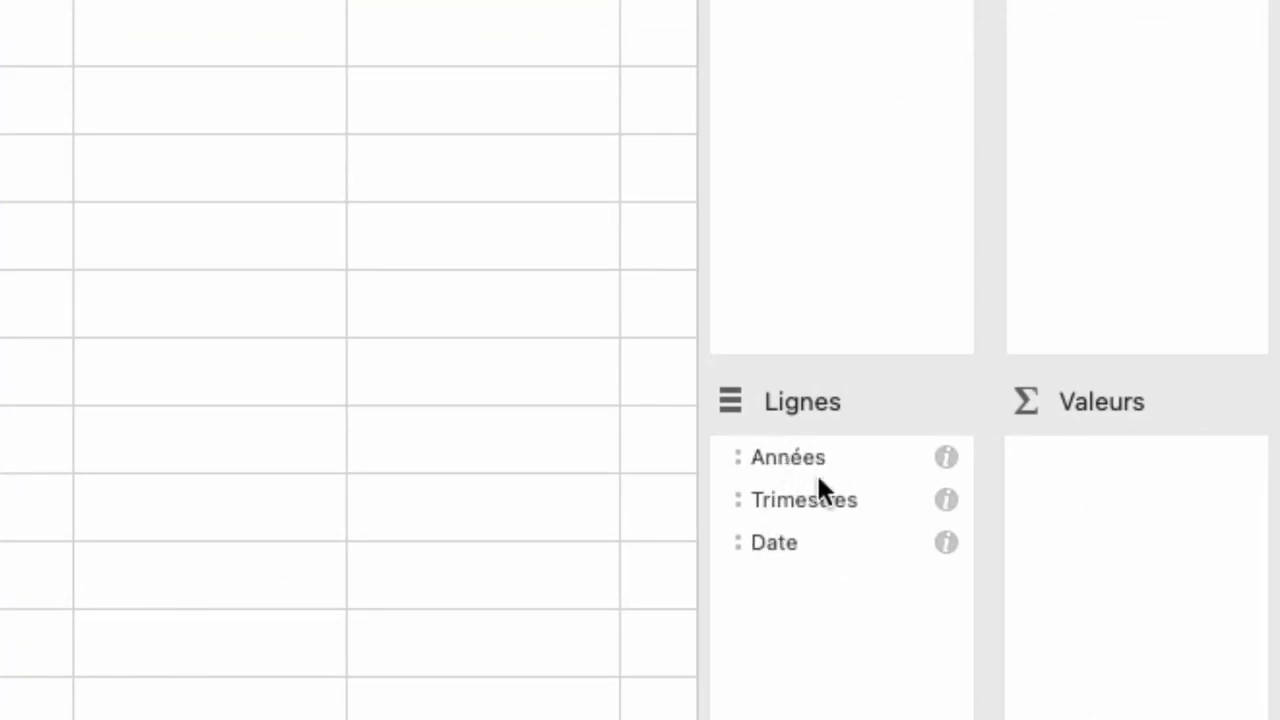
left_click(852, 458)
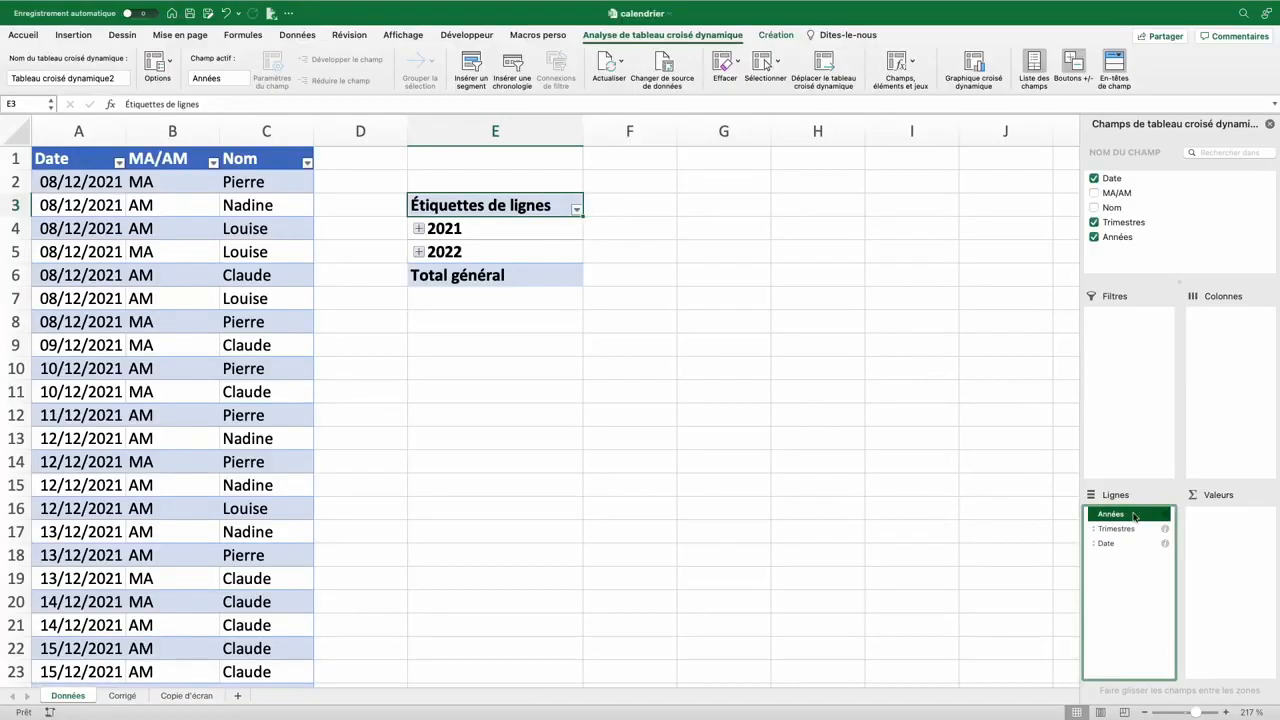
left_click_drag(1119, 520, 1150, 242)
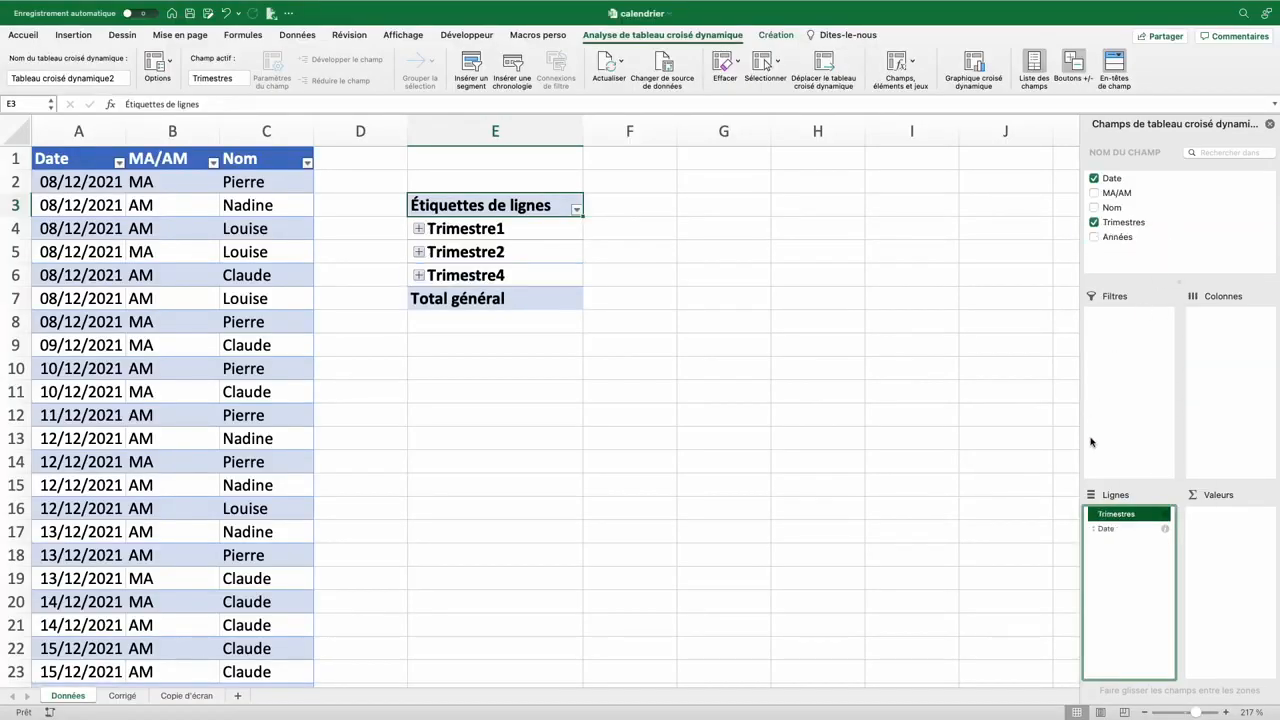
left_click_drag(1120, 515, 1165, 236)
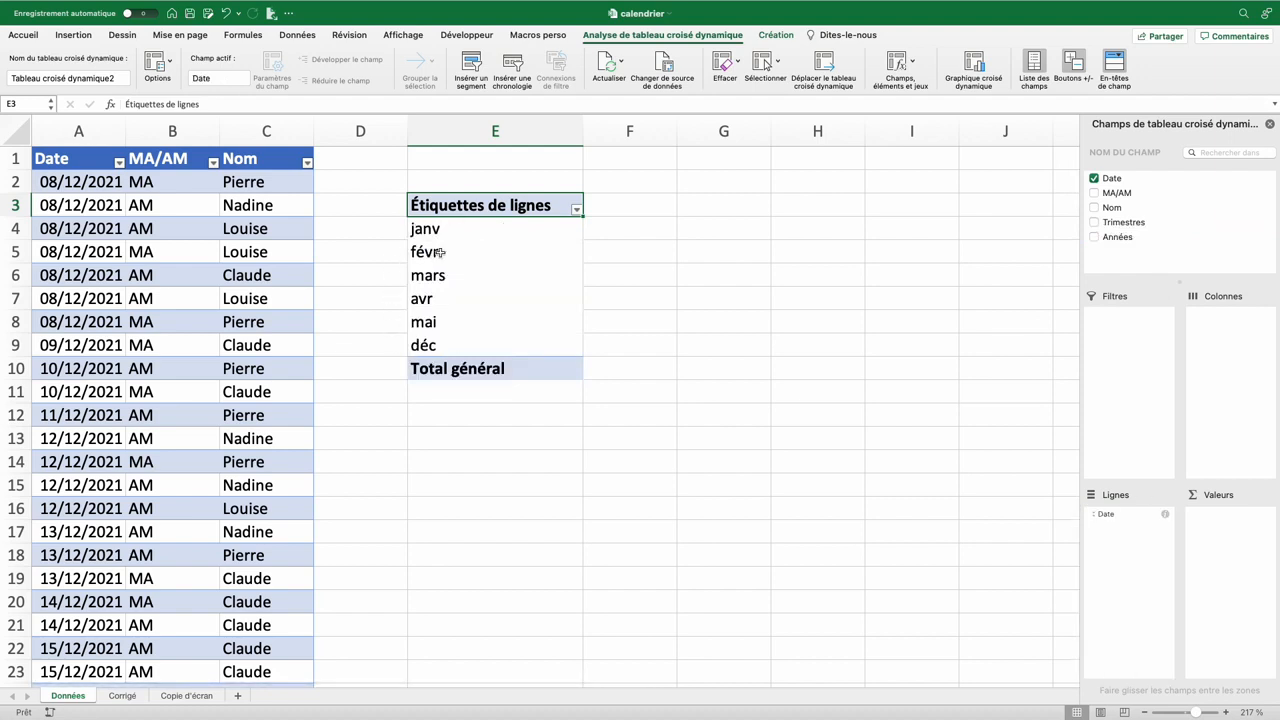
Group the pivot table's row dates by Jours only, instead of by month
right_click(440, 254)
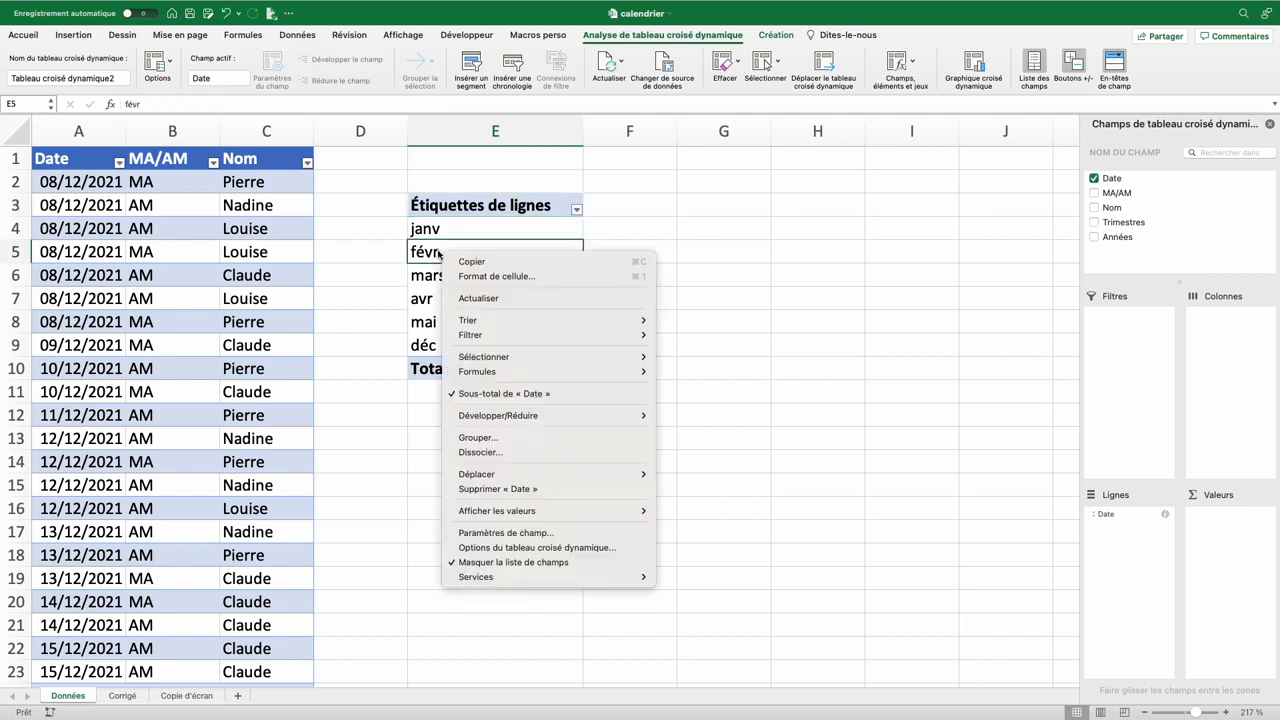
left_click(497, 441)
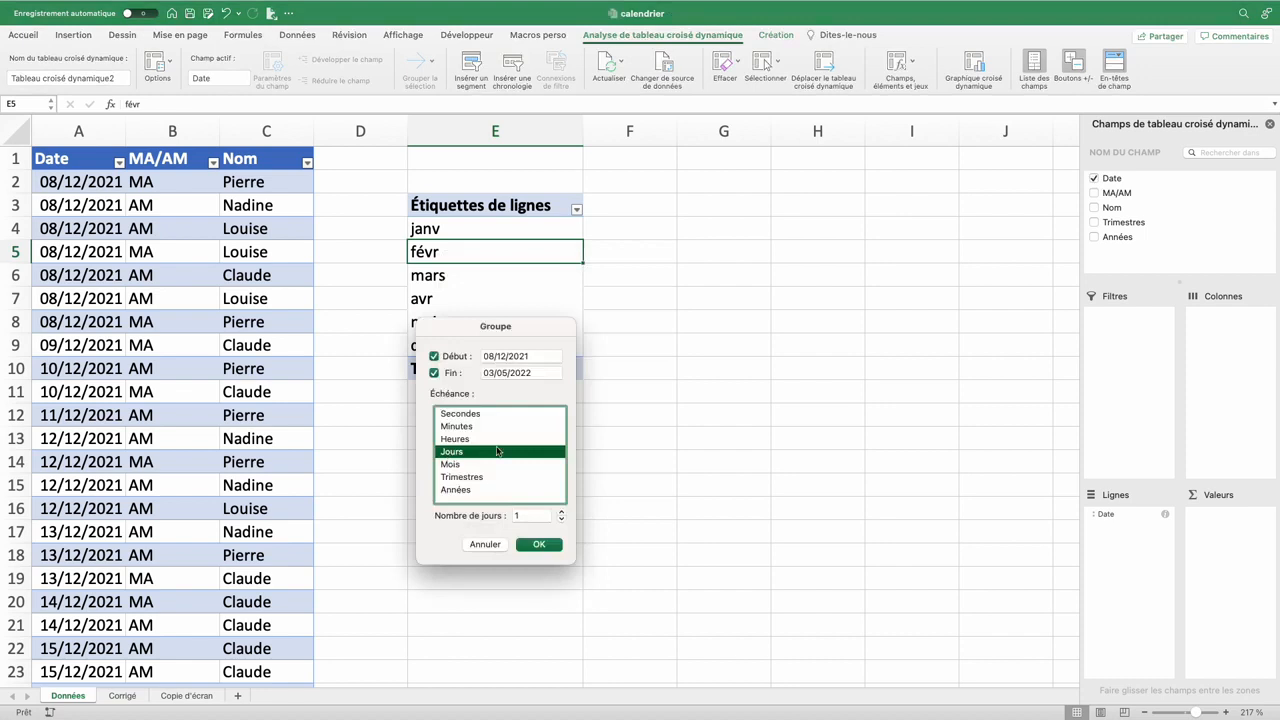
left_click(538, 544)
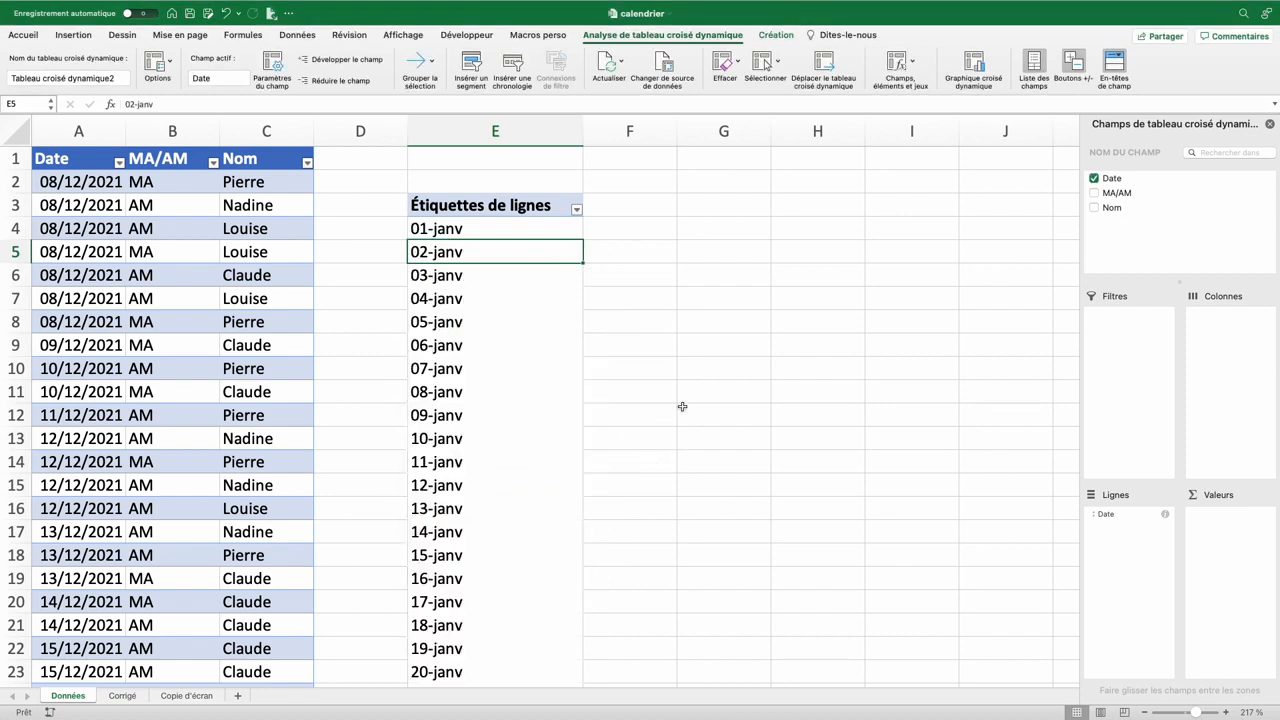
Add the Nom field to the pivot table's columns and relabel the column header Noms and the row header Date
left_click_drag(1108, 211, 1234, 374)
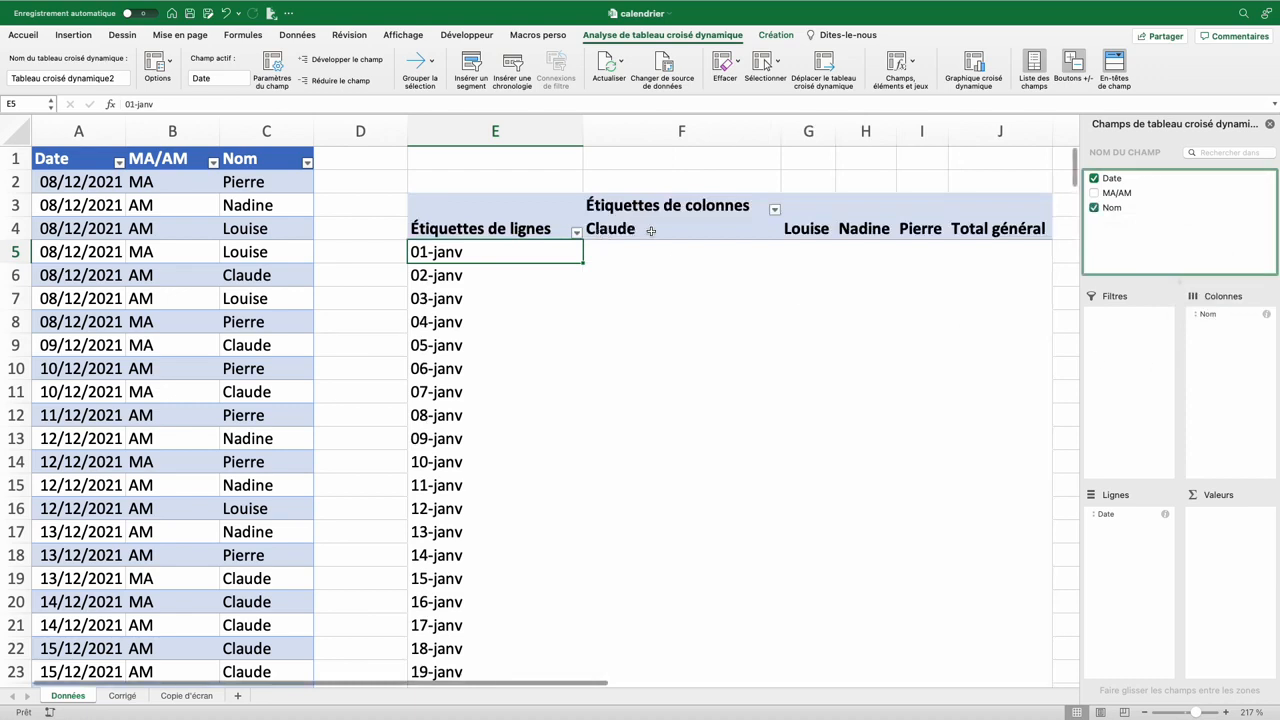
left_click(690, 206)
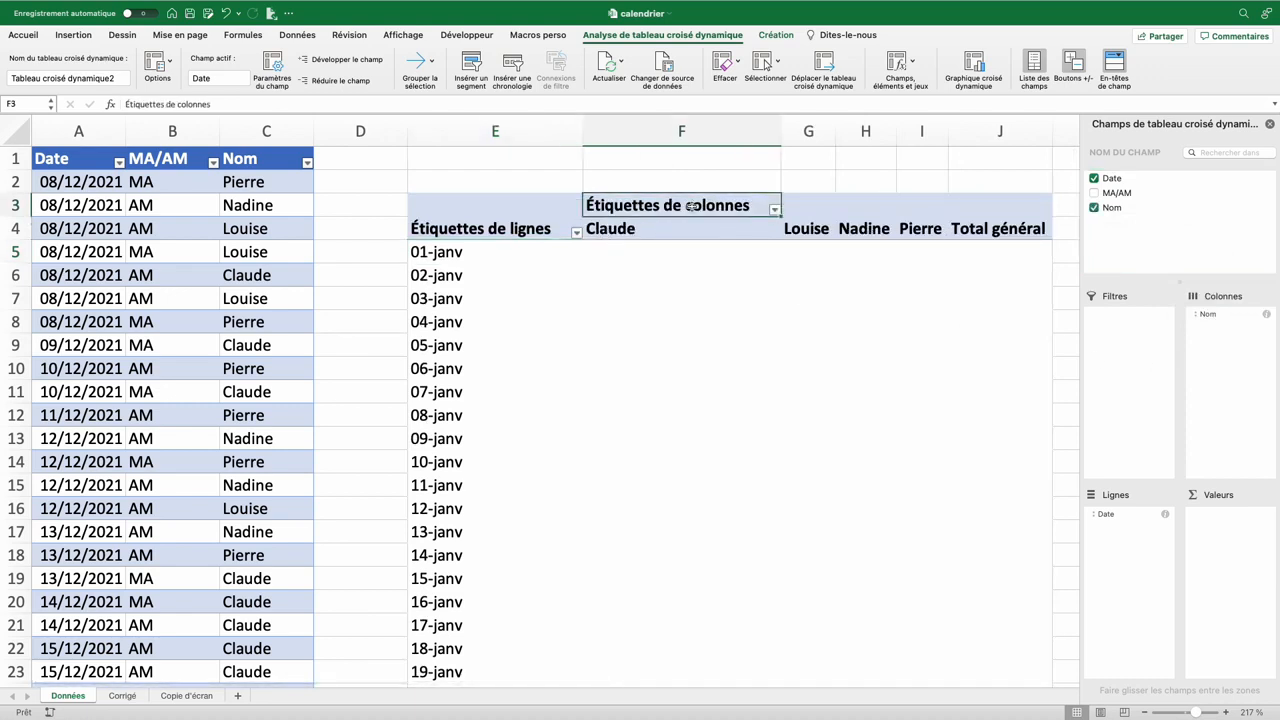
type("Noms")
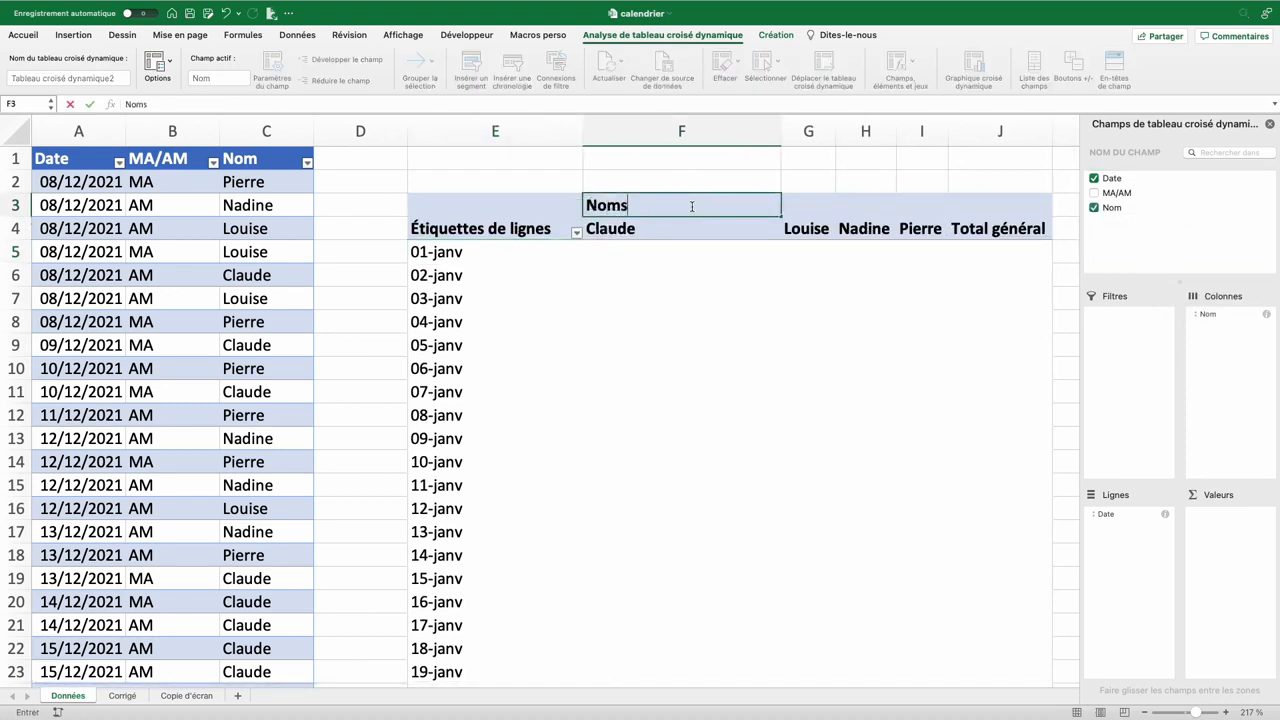
left_click(498, 228)
type("Date")
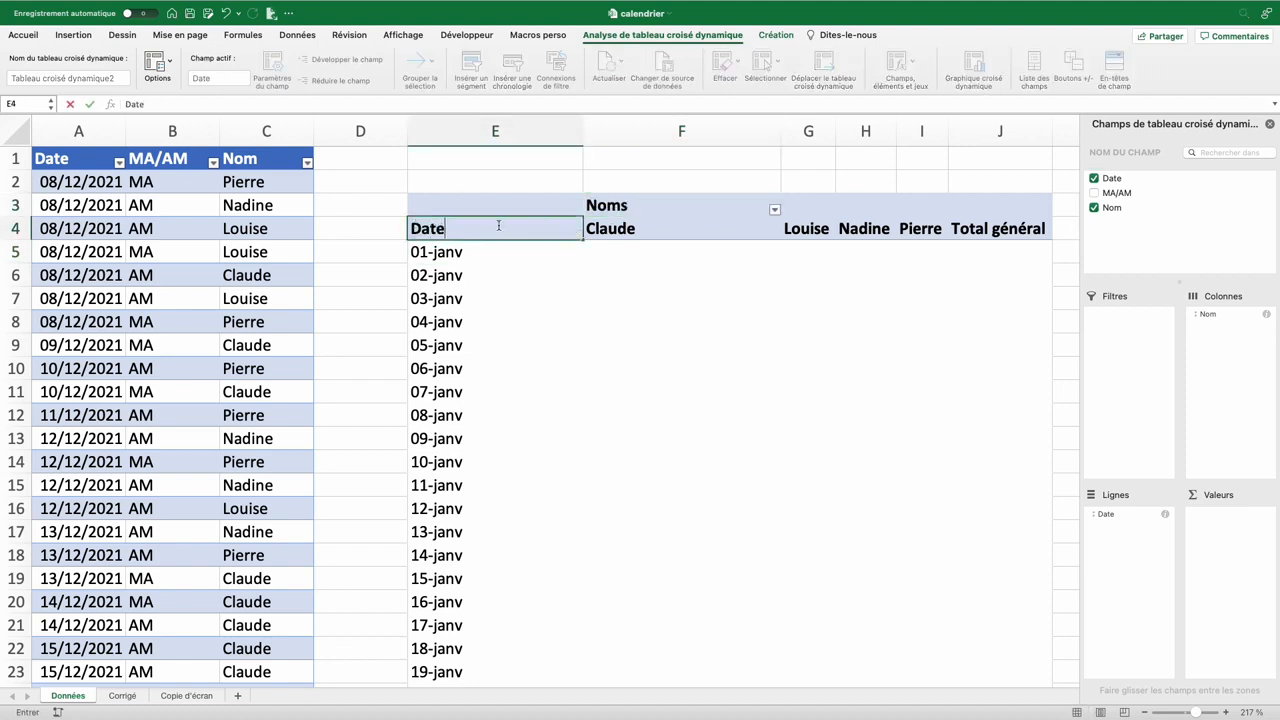
key("Return")
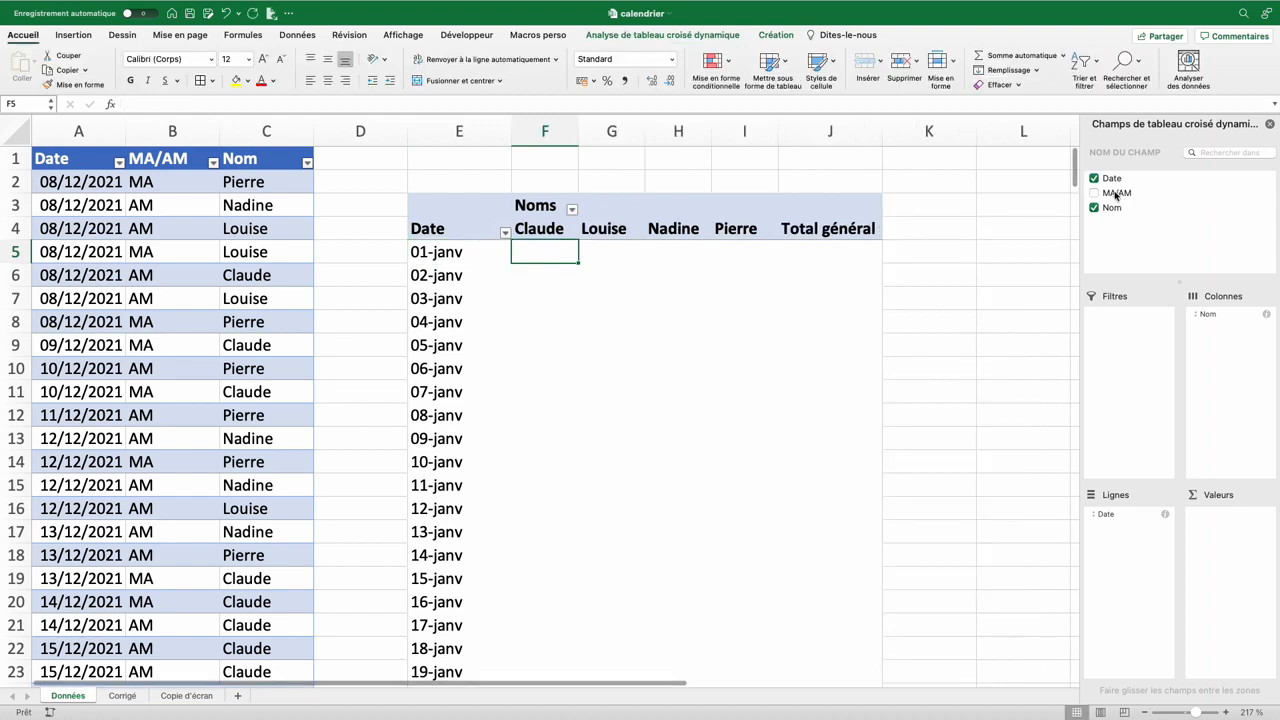
Add the MA/AM field to the pivot table's rows below Date and reorder its items so MA comes before AM
left_click_drag(1117, 194, 1137, 551)
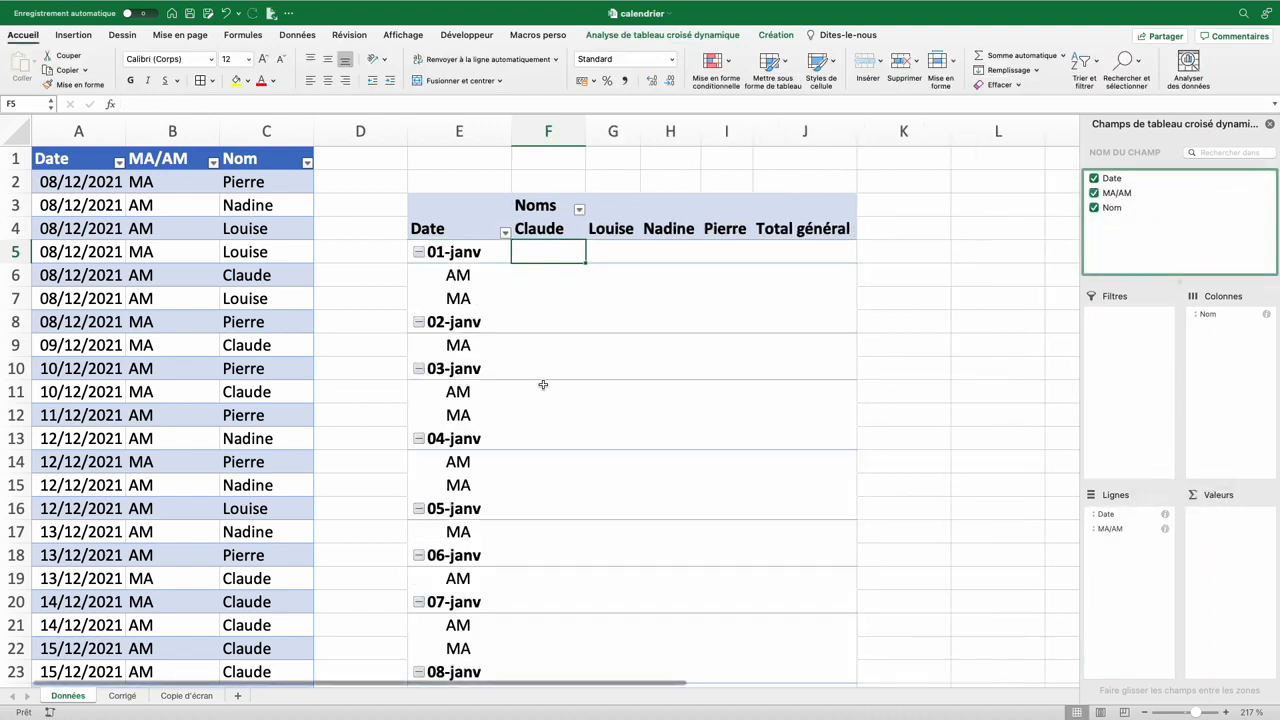
left_click(458, 298)
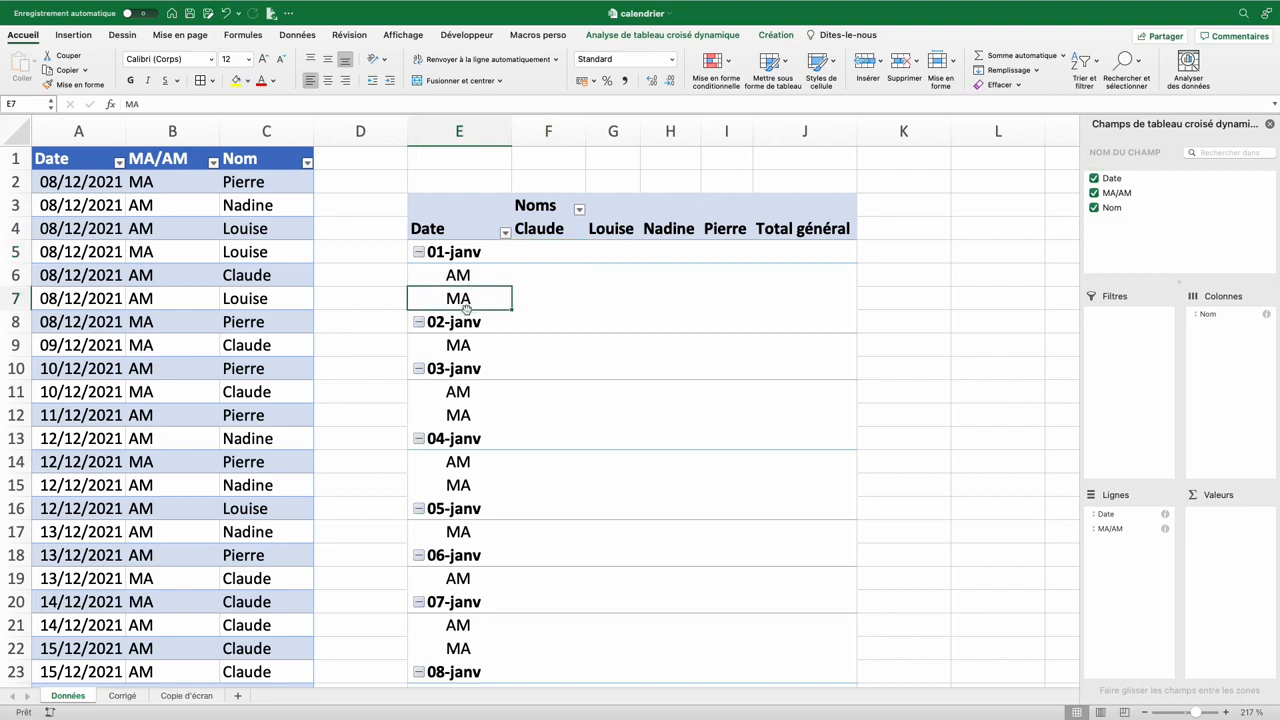
left_click_drag(460, 309, 459, 276)
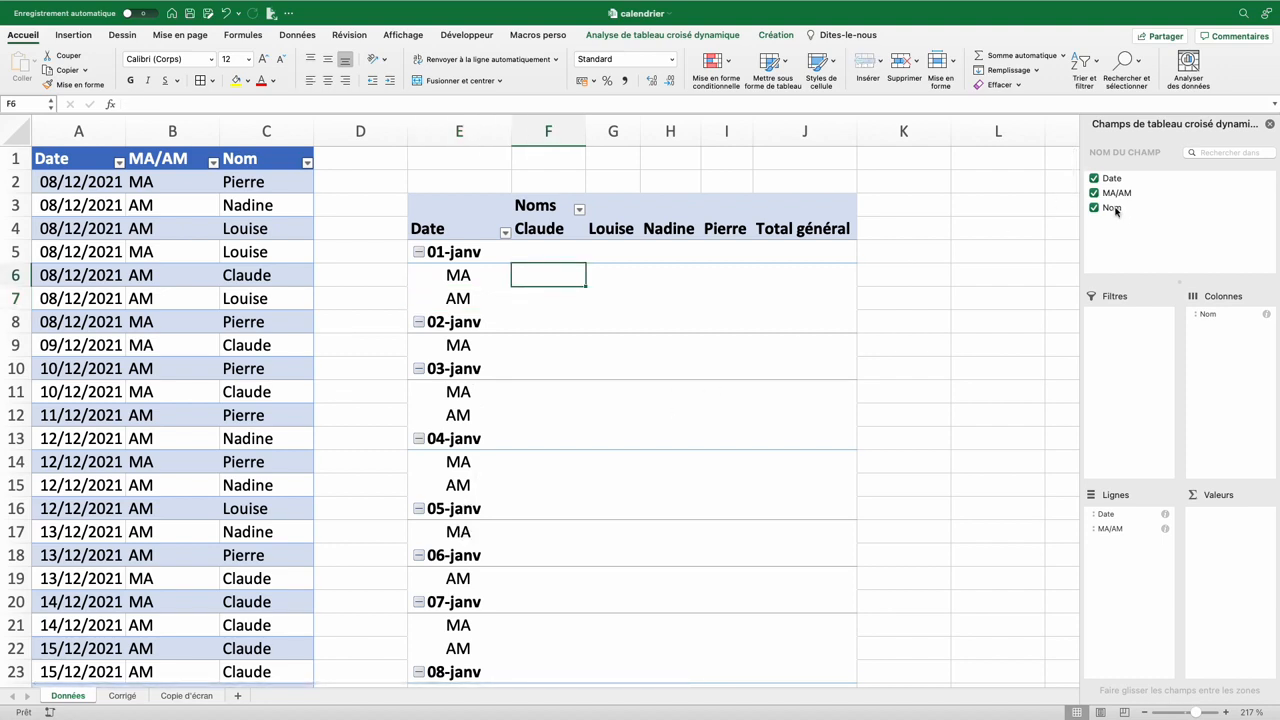
Add the Nom field to the pivot table's values as a count and relabel its header Effectifs
left_click_drag(1115, 210, 1224, 542)
left_click(465, 204)
type("Ef")
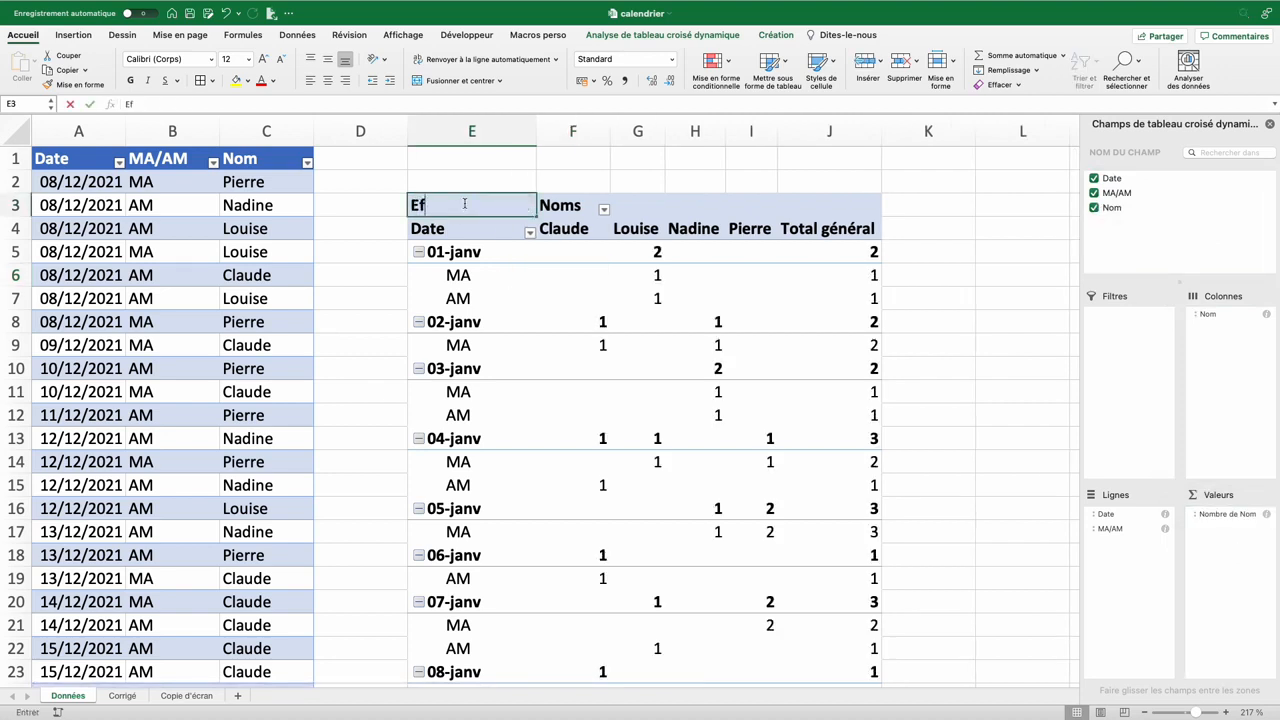
type("fectifs")
key("Return")
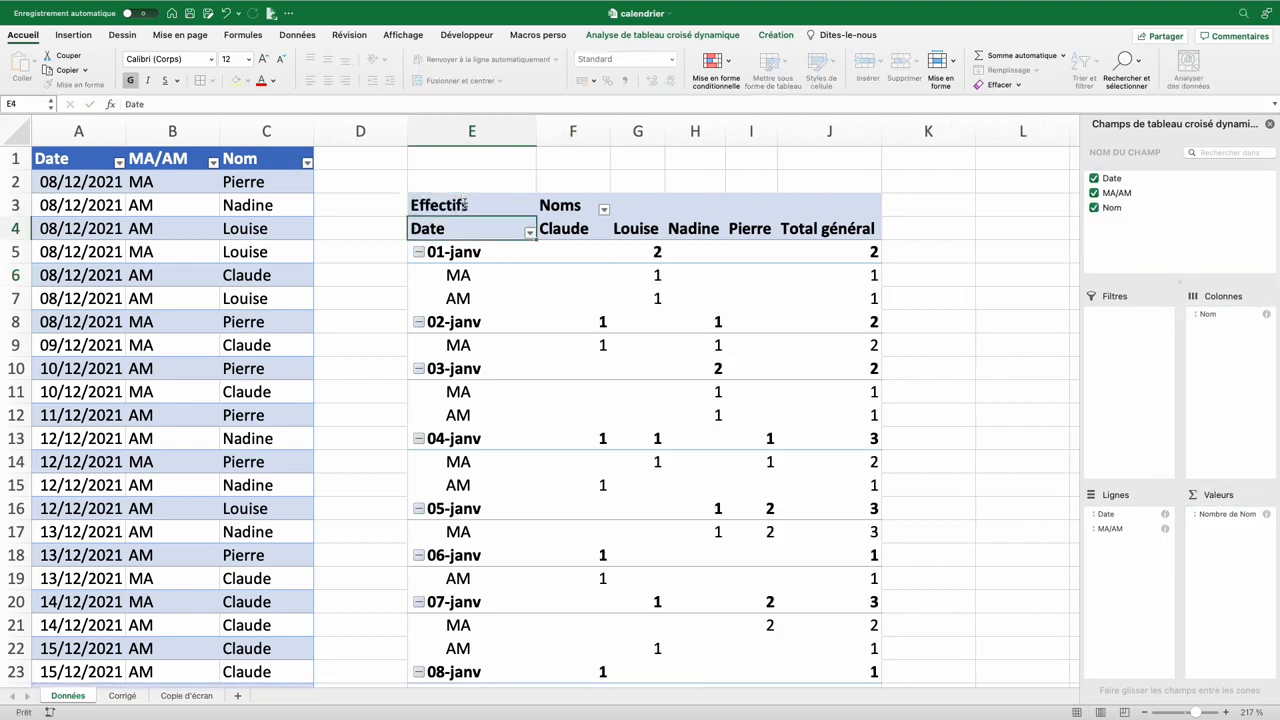
key("Down")
key("Down")
key("Down")
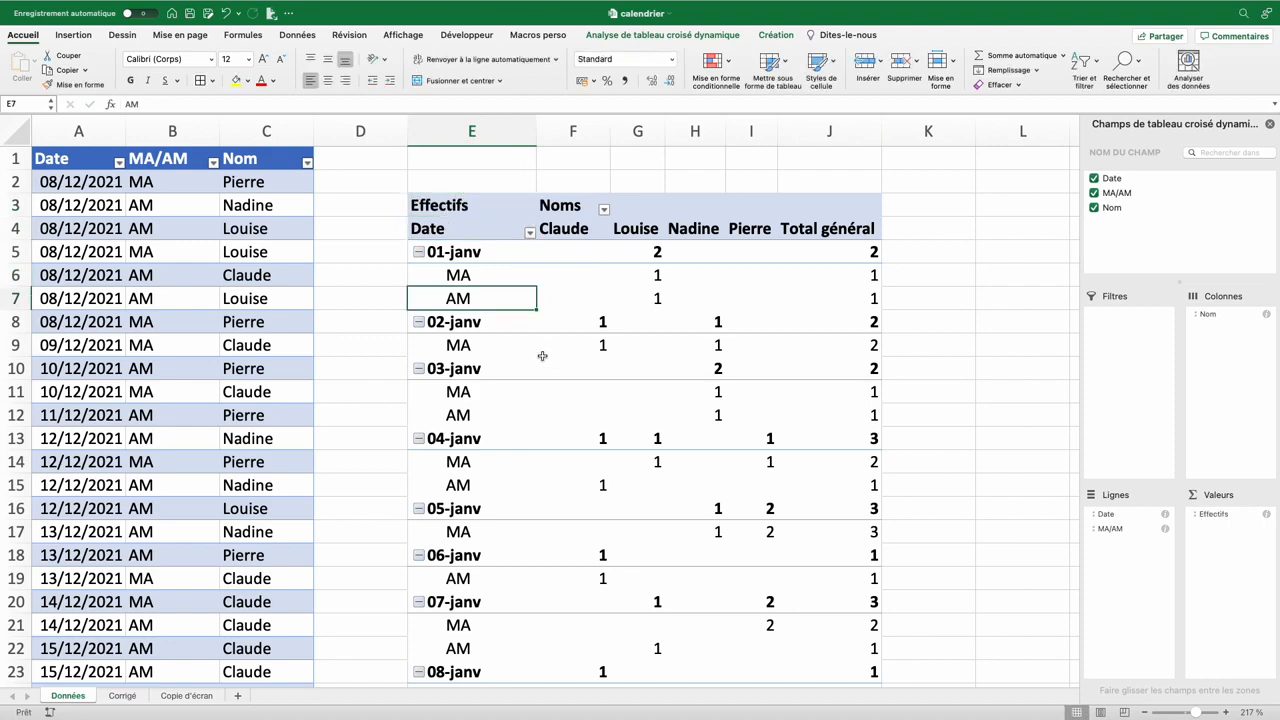
Display the pivot table in tabular form and check the separate Date and MA/AM column headers
left_click(776, 35)
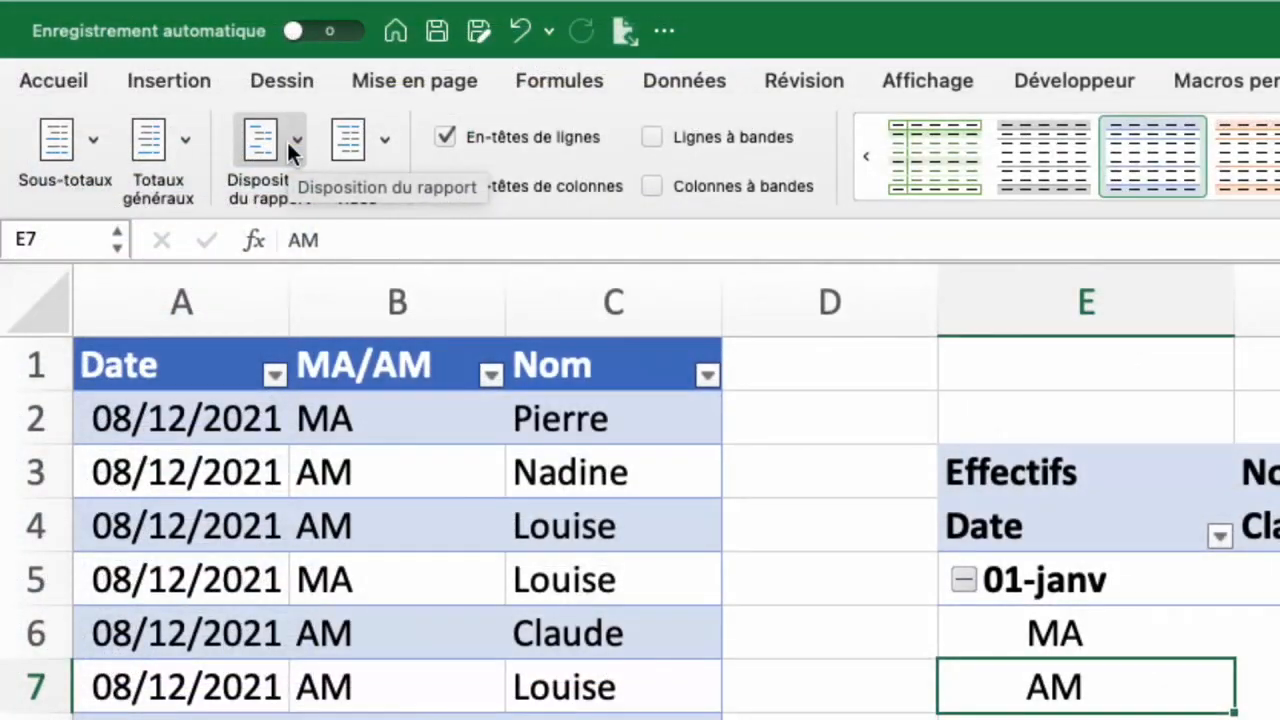
left_click(126, 61)
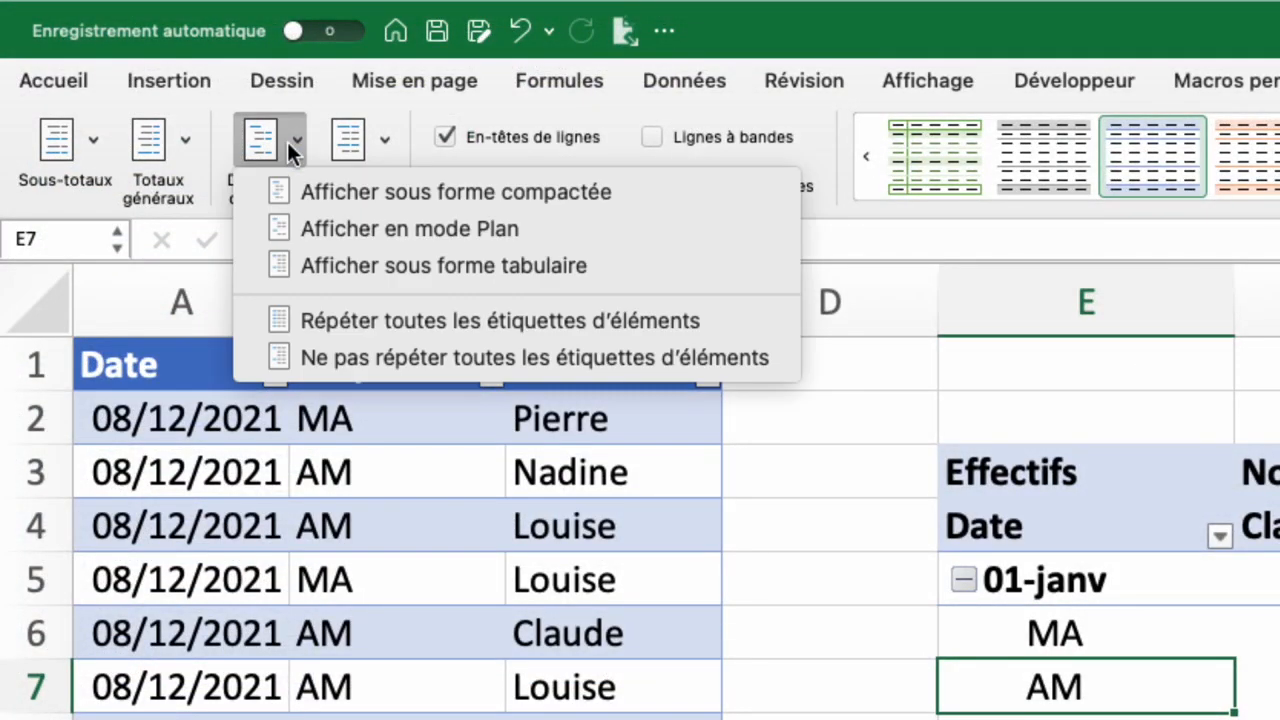
left_click(404, 263)
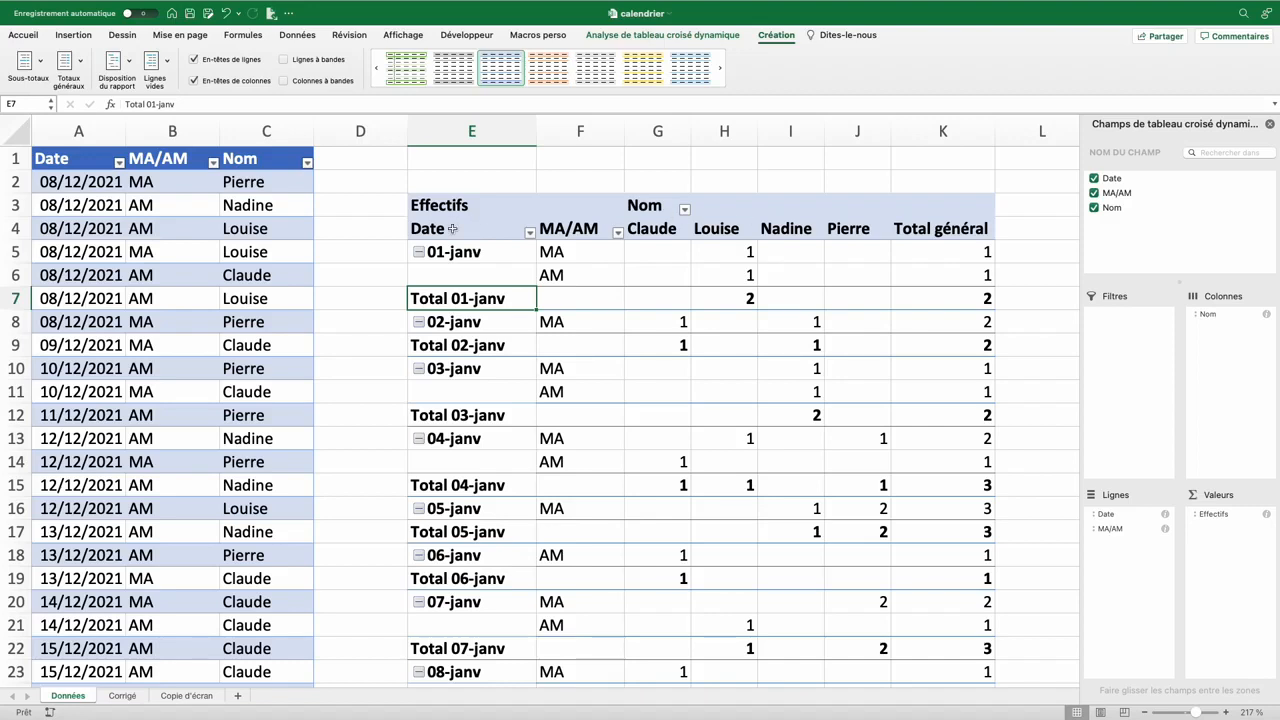
left_click(452, 229)
left_click(556, 229)
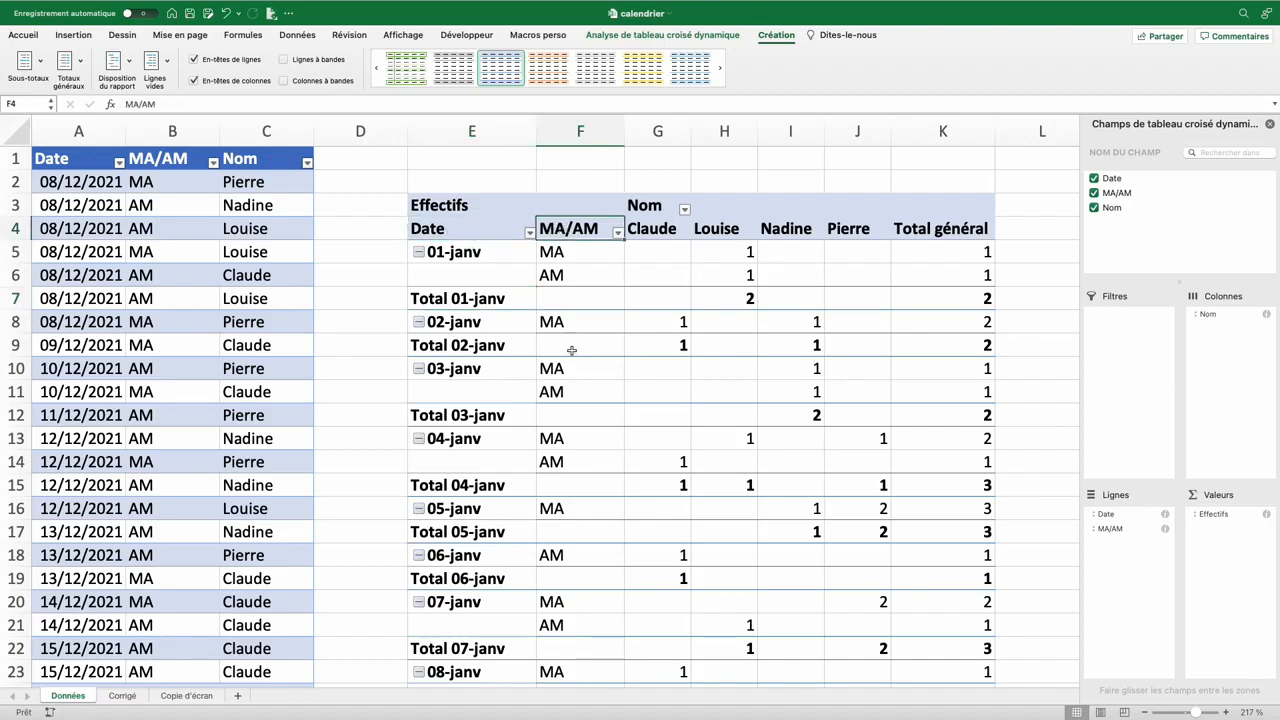
Remove the Date subtotals from the pivot table
left_click(464, 299)
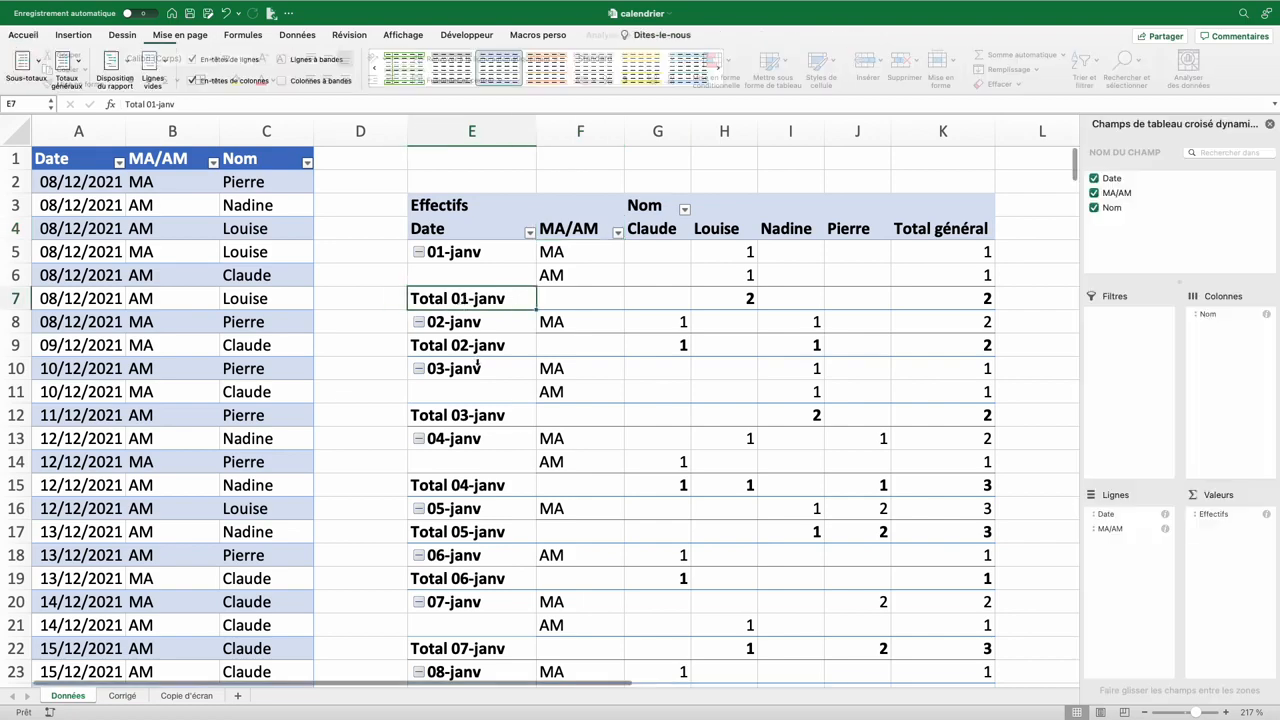
left_click(472, 345)
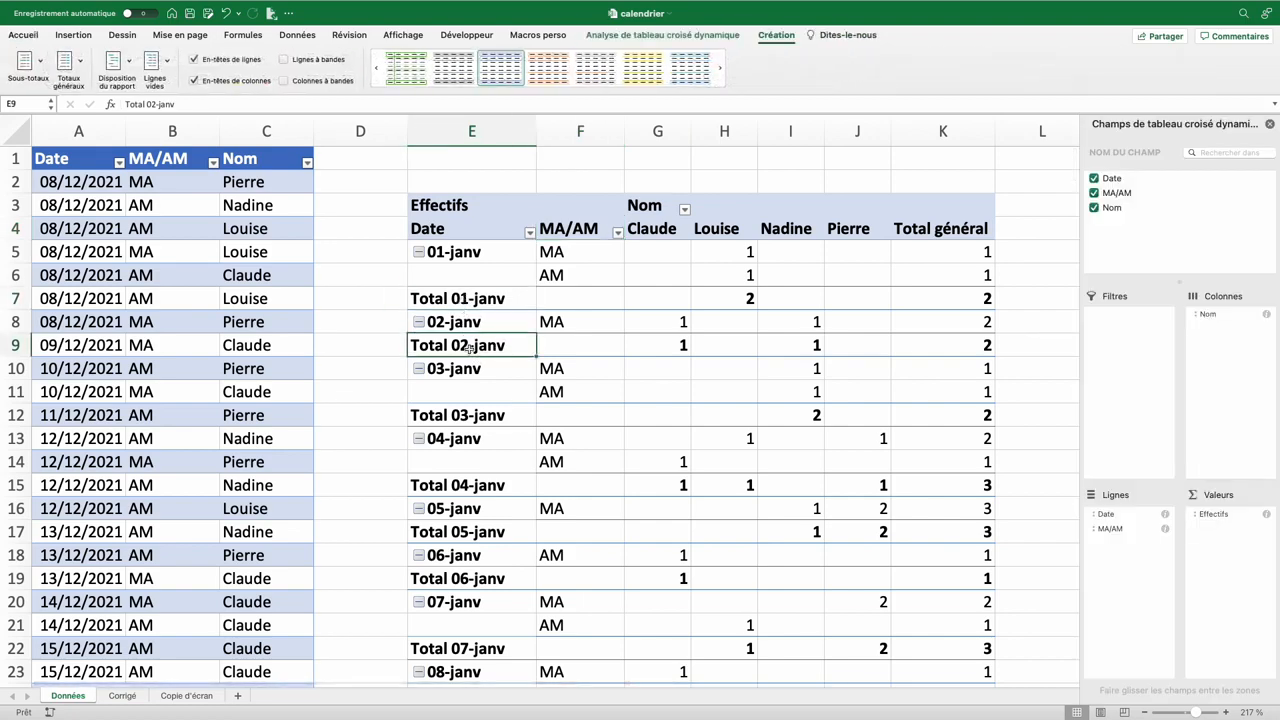
right_click(465, 345)
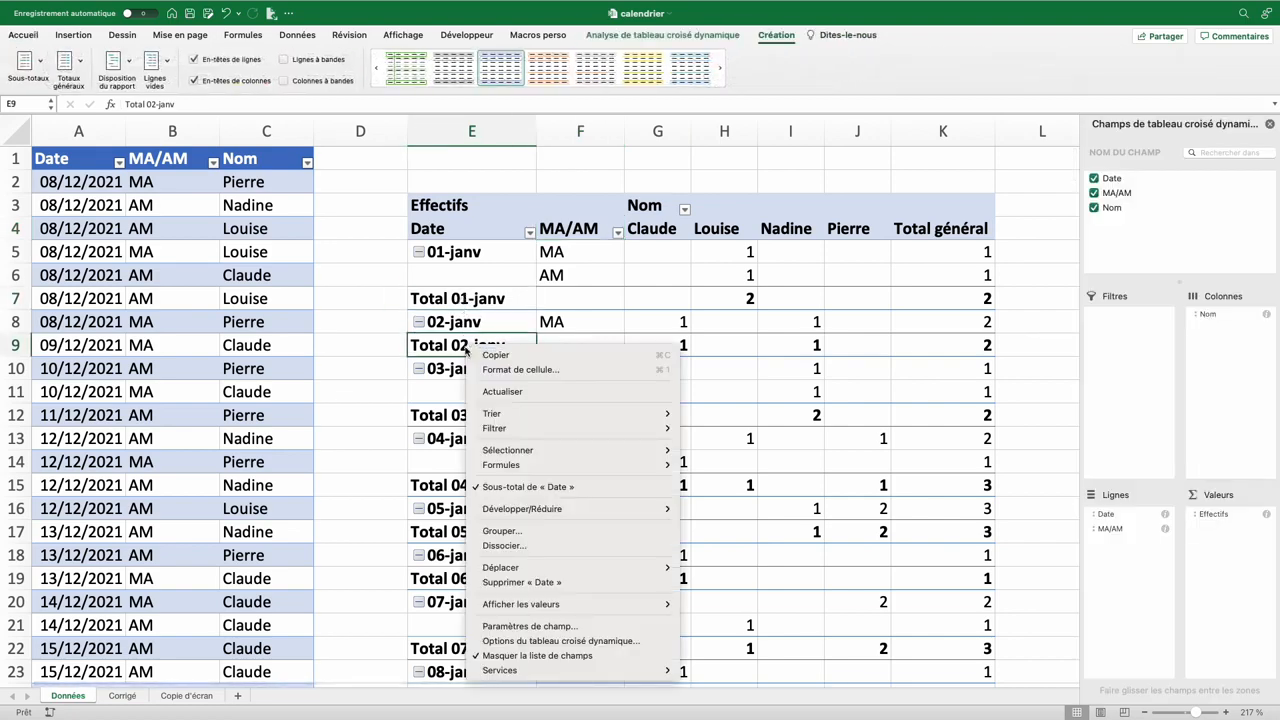
left_click(480, 487)
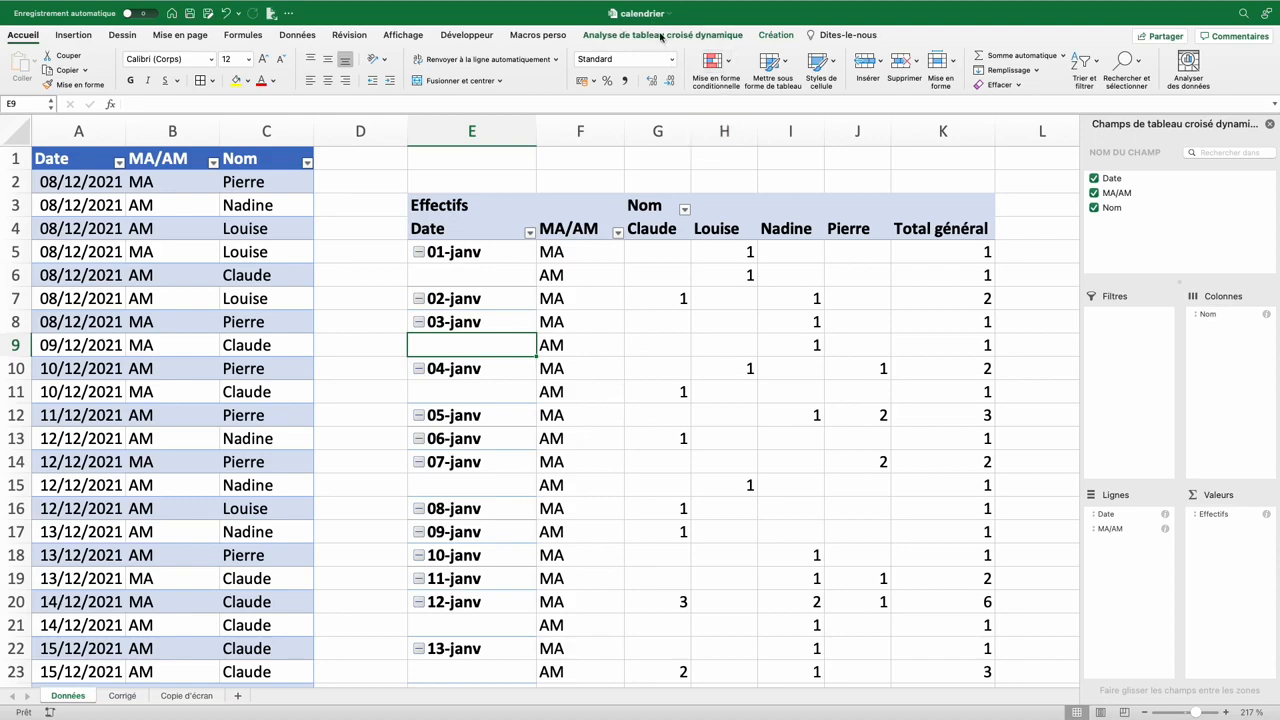
Insert a timeline on the Date field and place it over columns J to M near the sheet's first rows
left_click(661, 37)
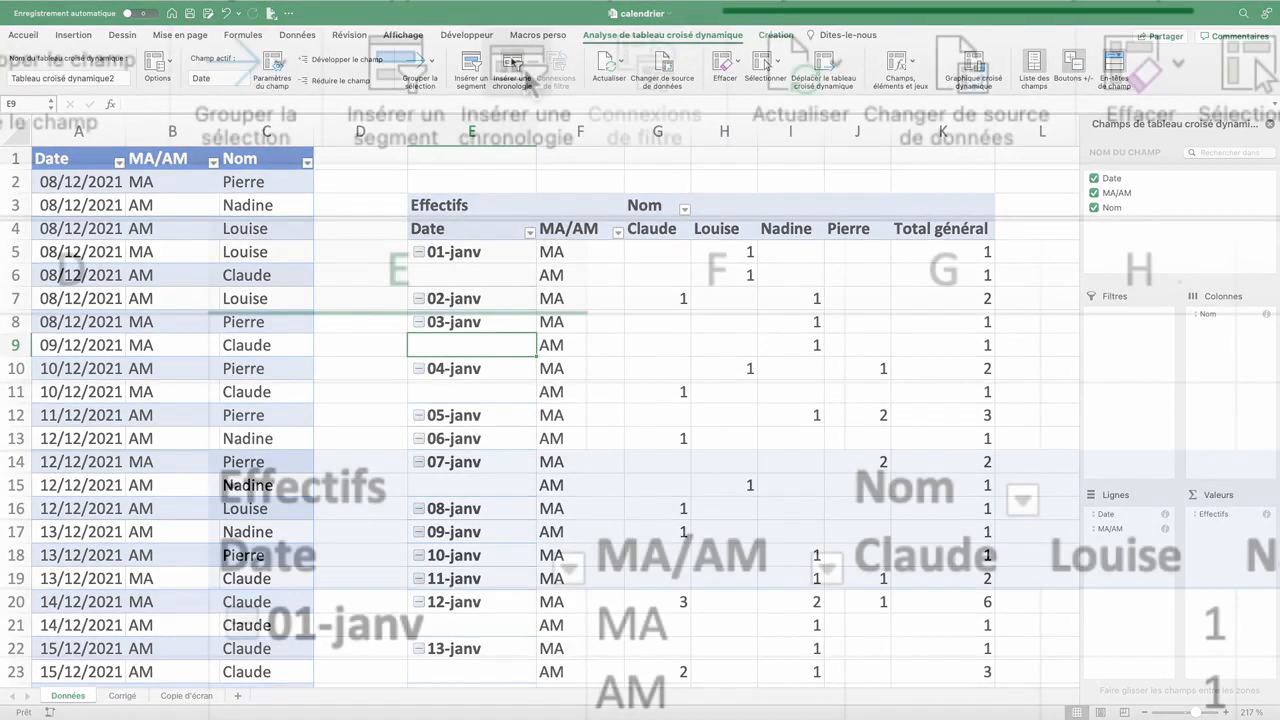
left_click(523, 63)
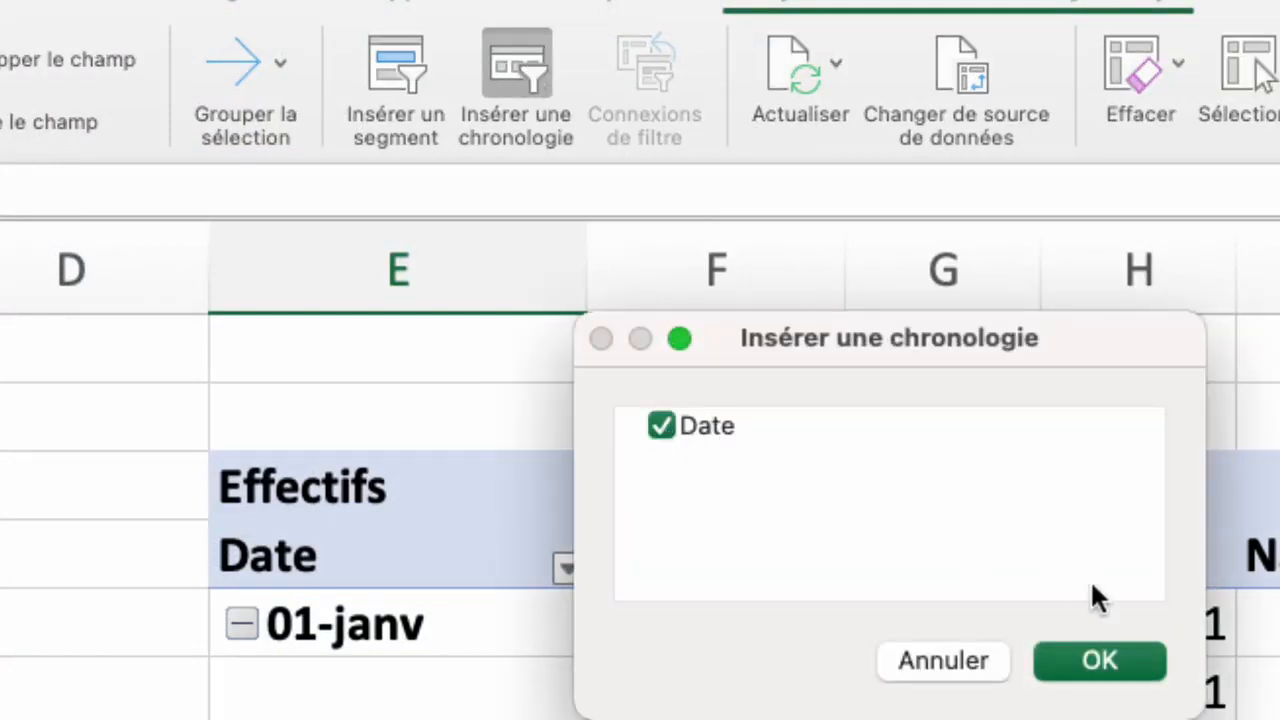
left_click(1107, 651)
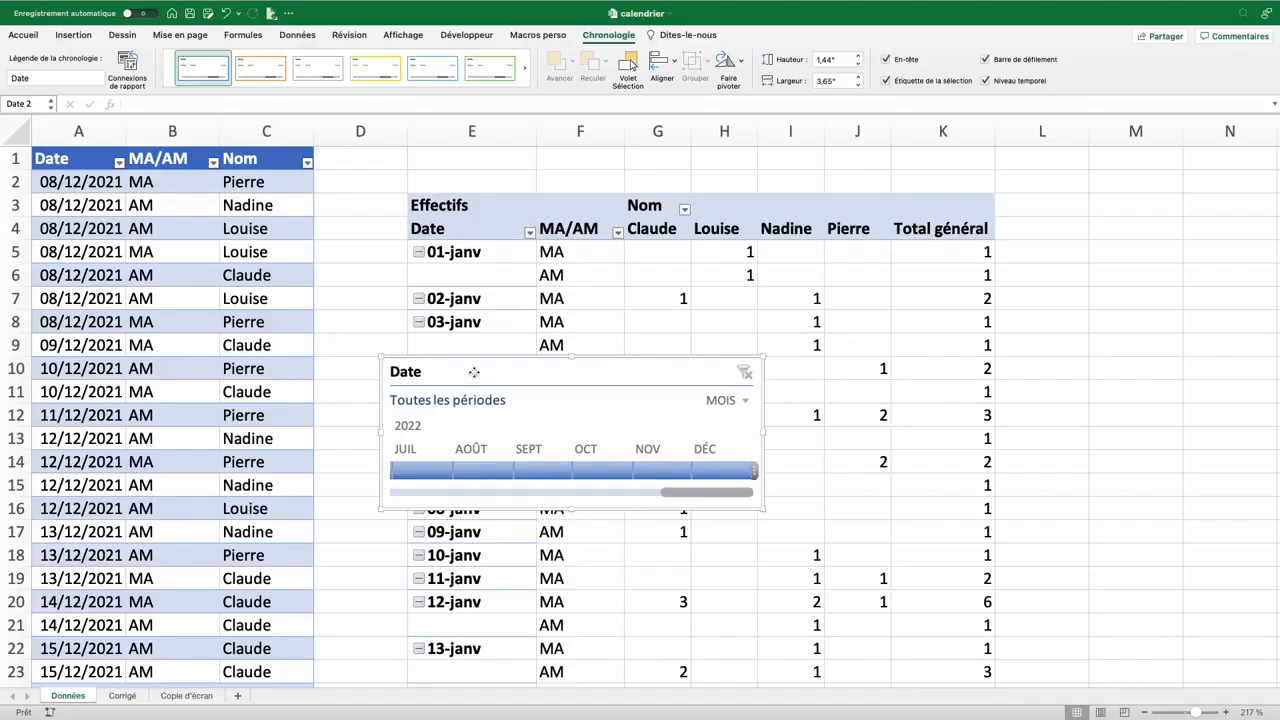
left_click_drag(471, 360, 909, 149)
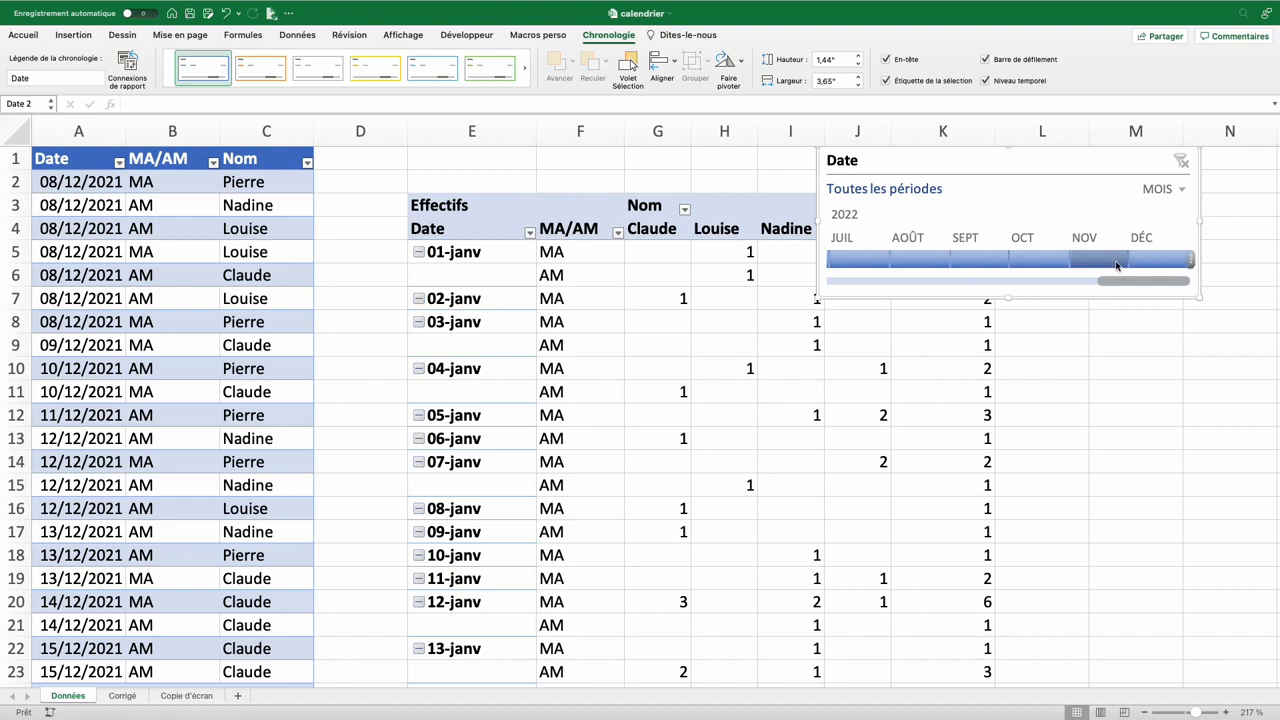
Switch the Date timeline to years and filter the pivot table on 2021 and on 2022 in turn
left_click(1157, 190)
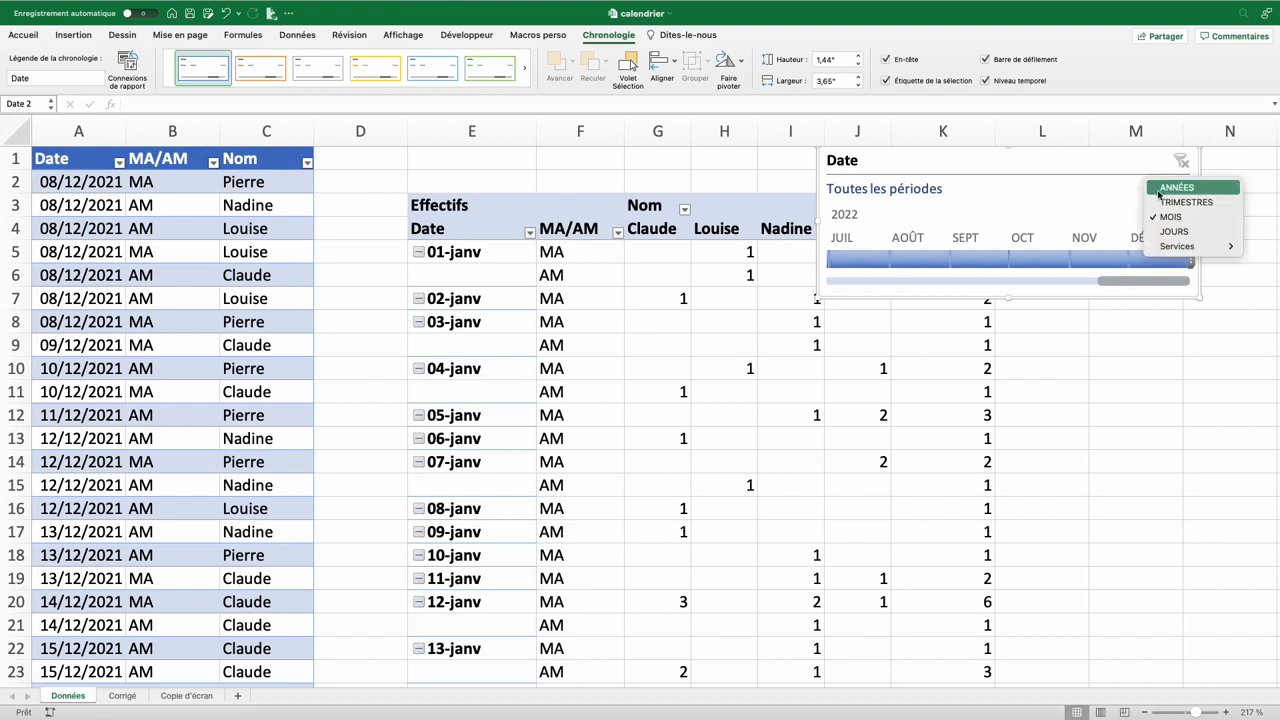
left_click(1162, 190)
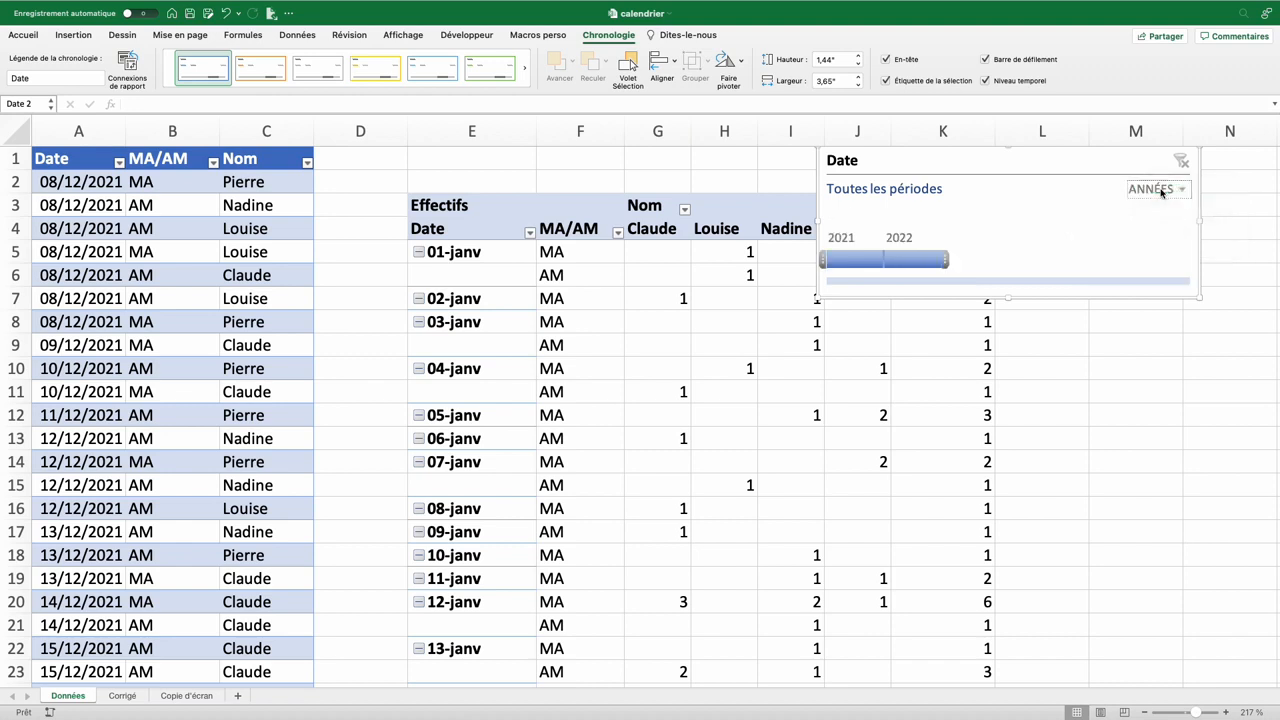
left_click(855, 261)
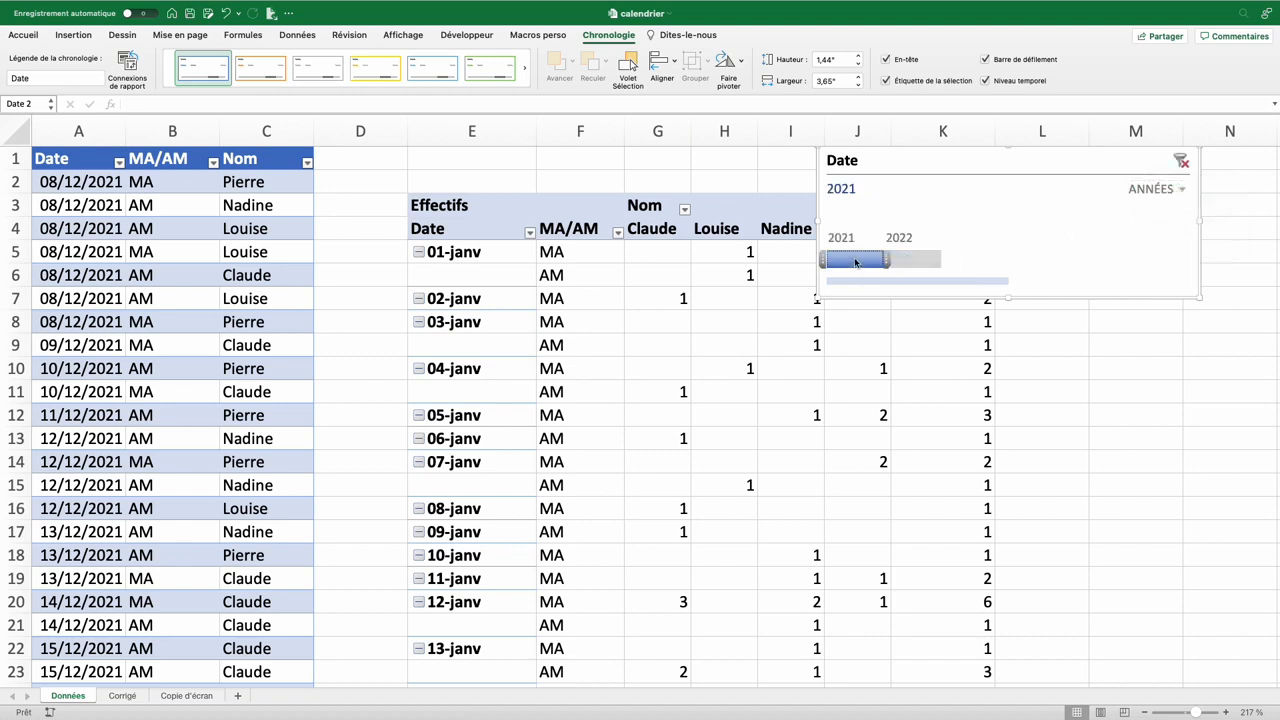
left_click(916, 261)
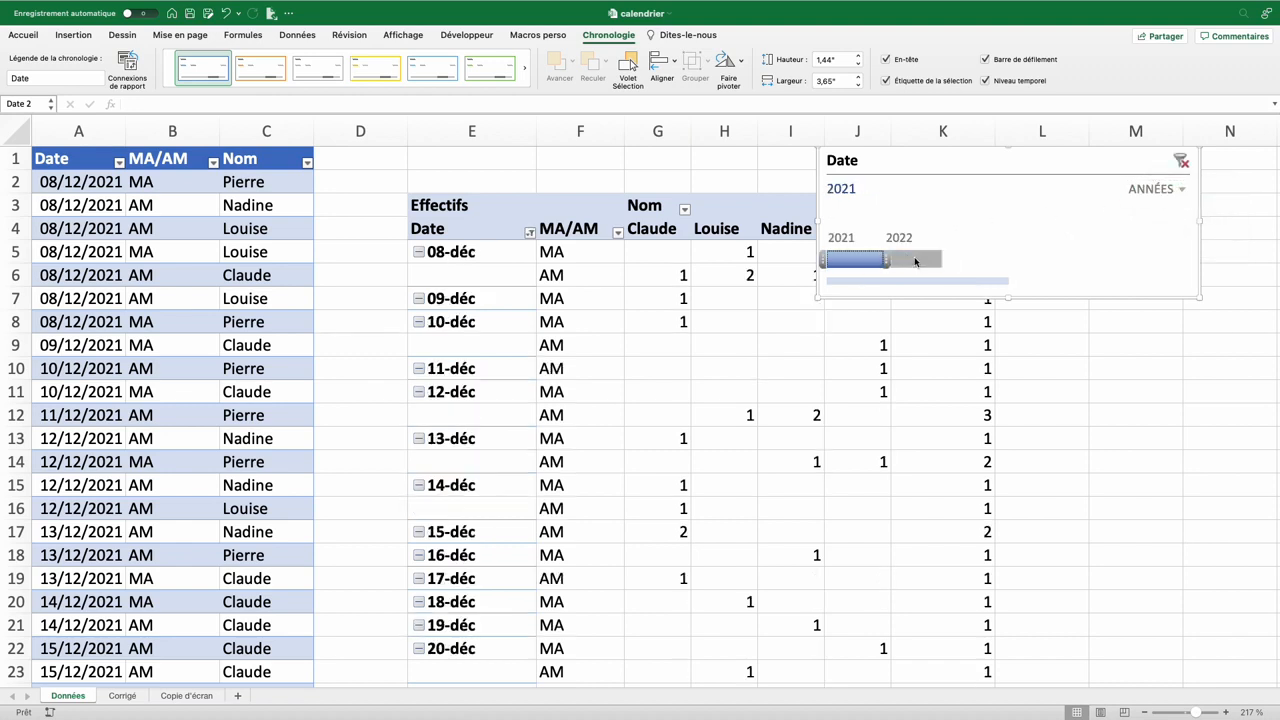
Switch the Date timeline to months and filter the pivot table on December 2021 through February 2022
left_click(1163, 190)
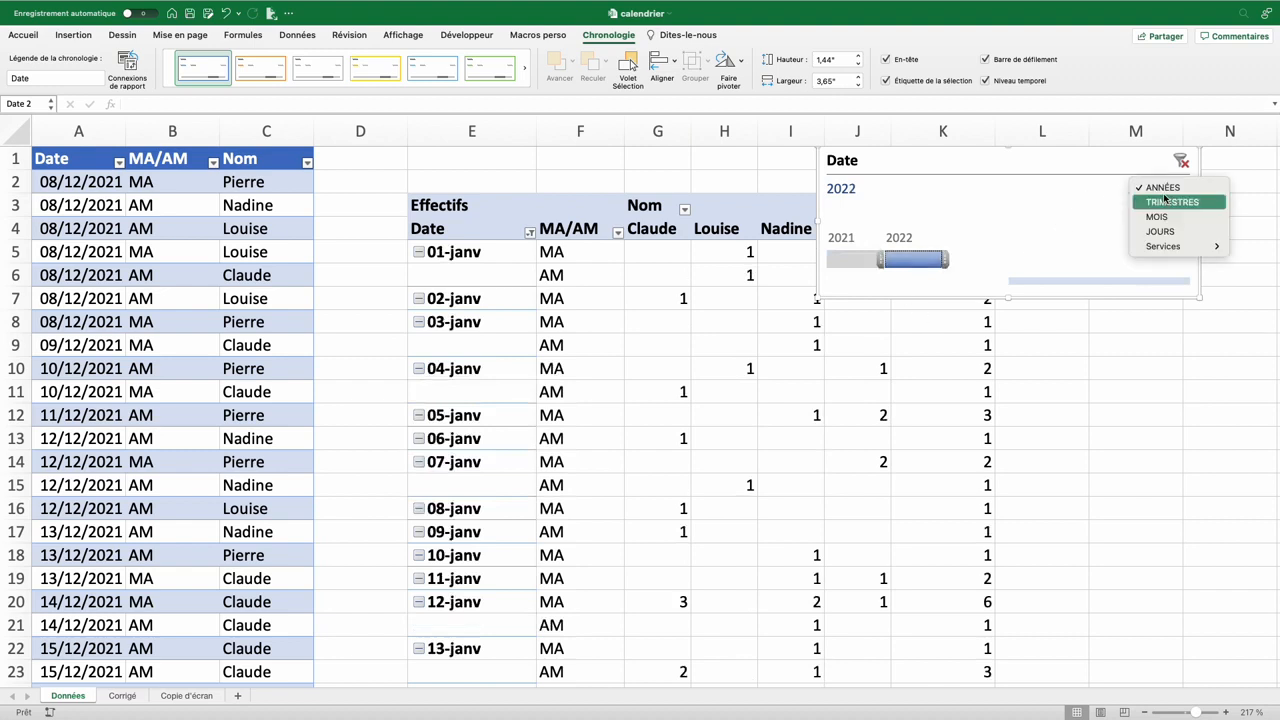
left_click(1165, 219)
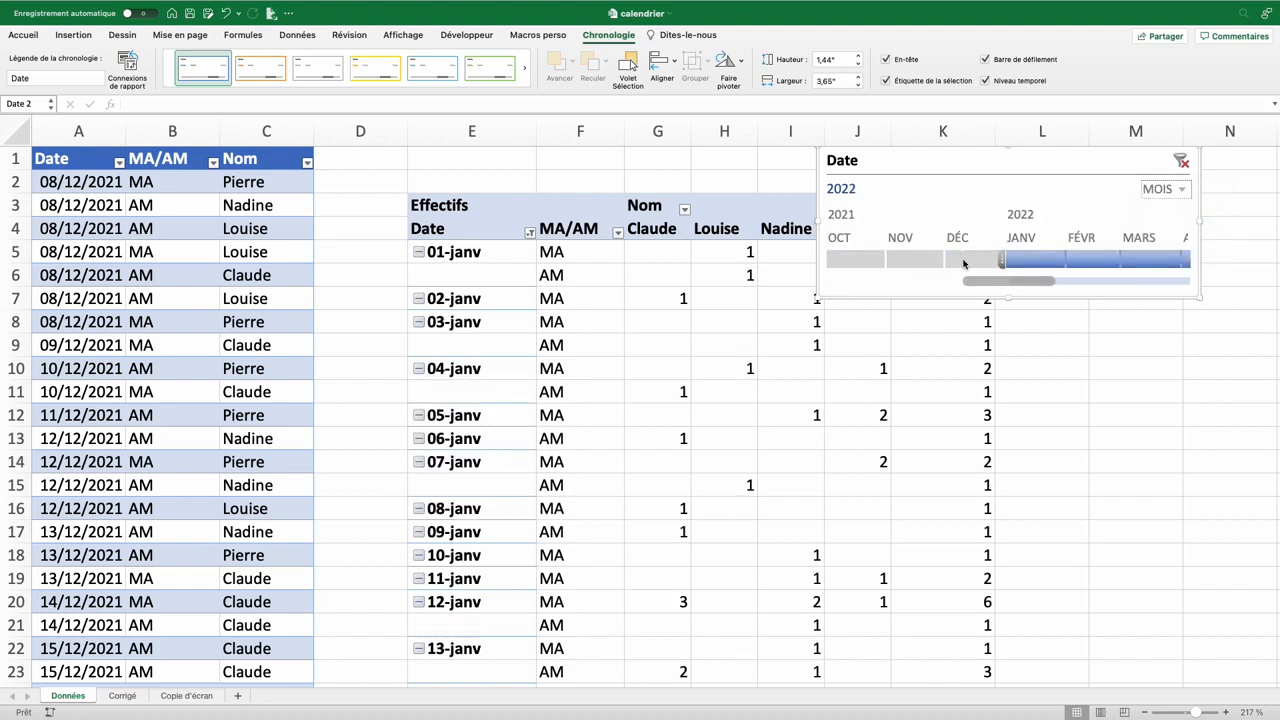
left_click(964, 263)
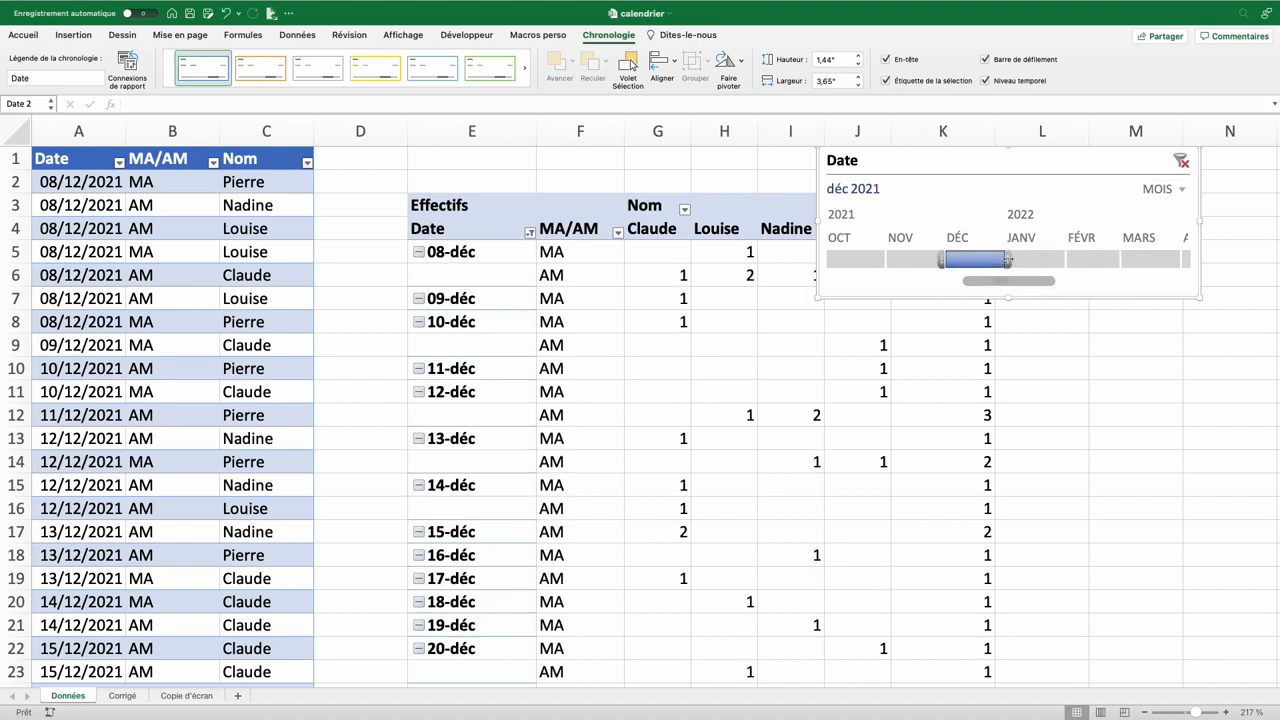
left_click_drag(1008, 260, 1126, 260)
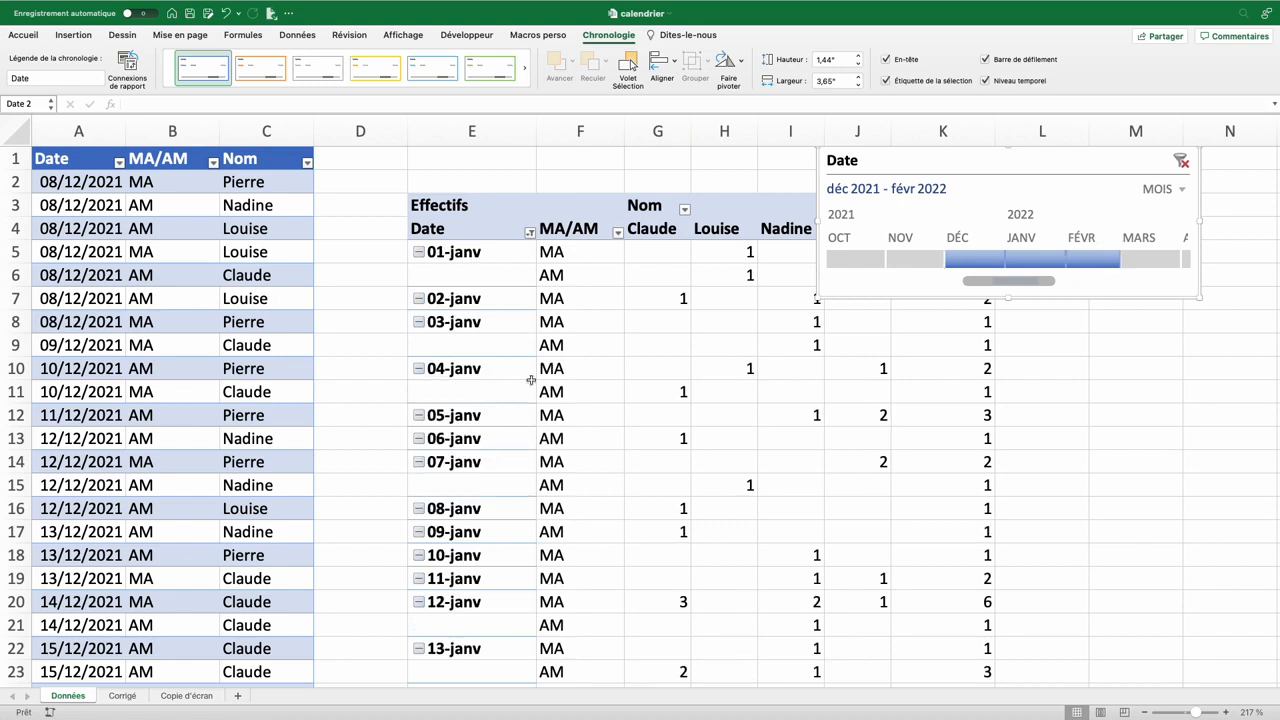
left_click(467, 370)
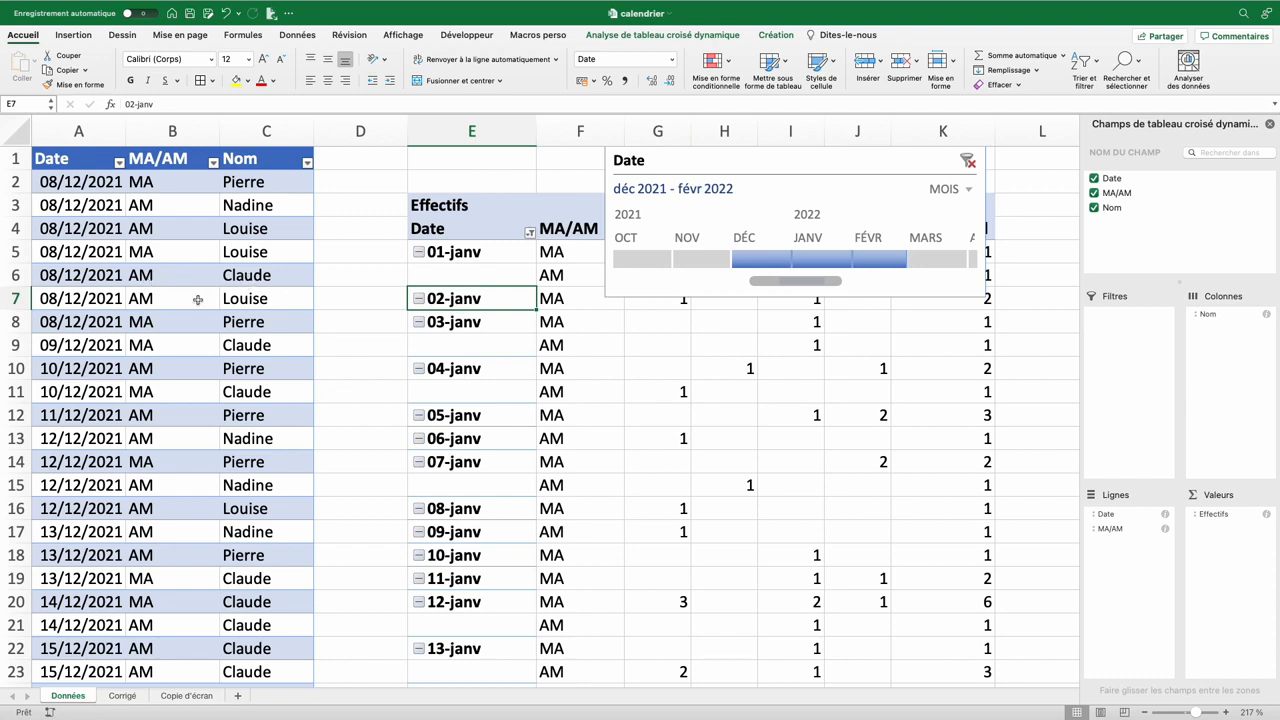
left_click_drag(483, 298, 934, 303)
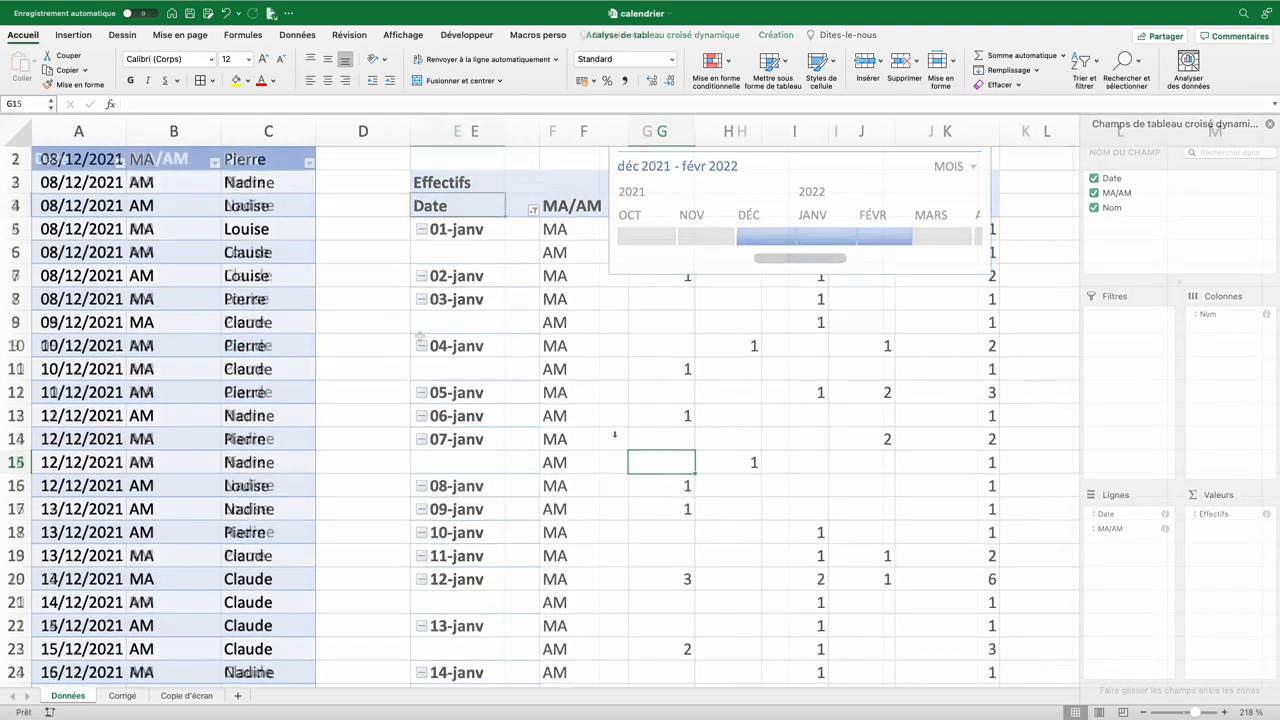
Enter the year 2022 in cell E3 and the month number 1 in cell F4 of the Données sheet
type("2022")
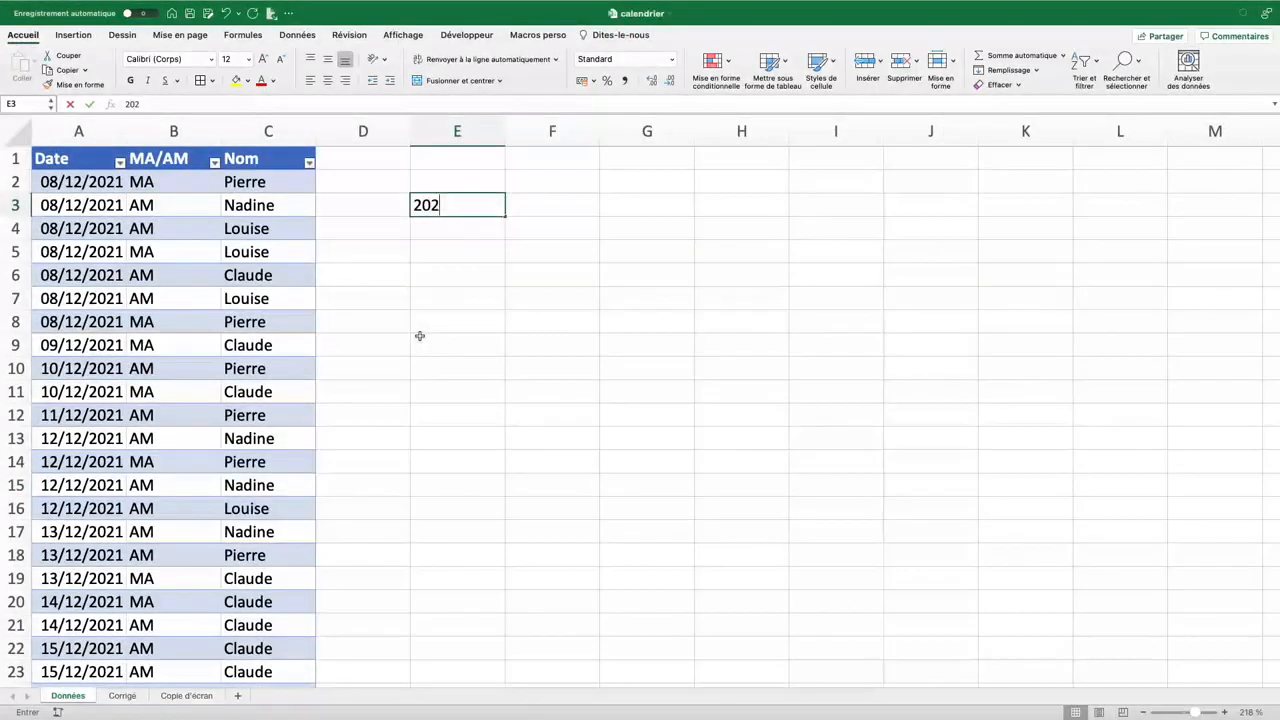
key("Return")
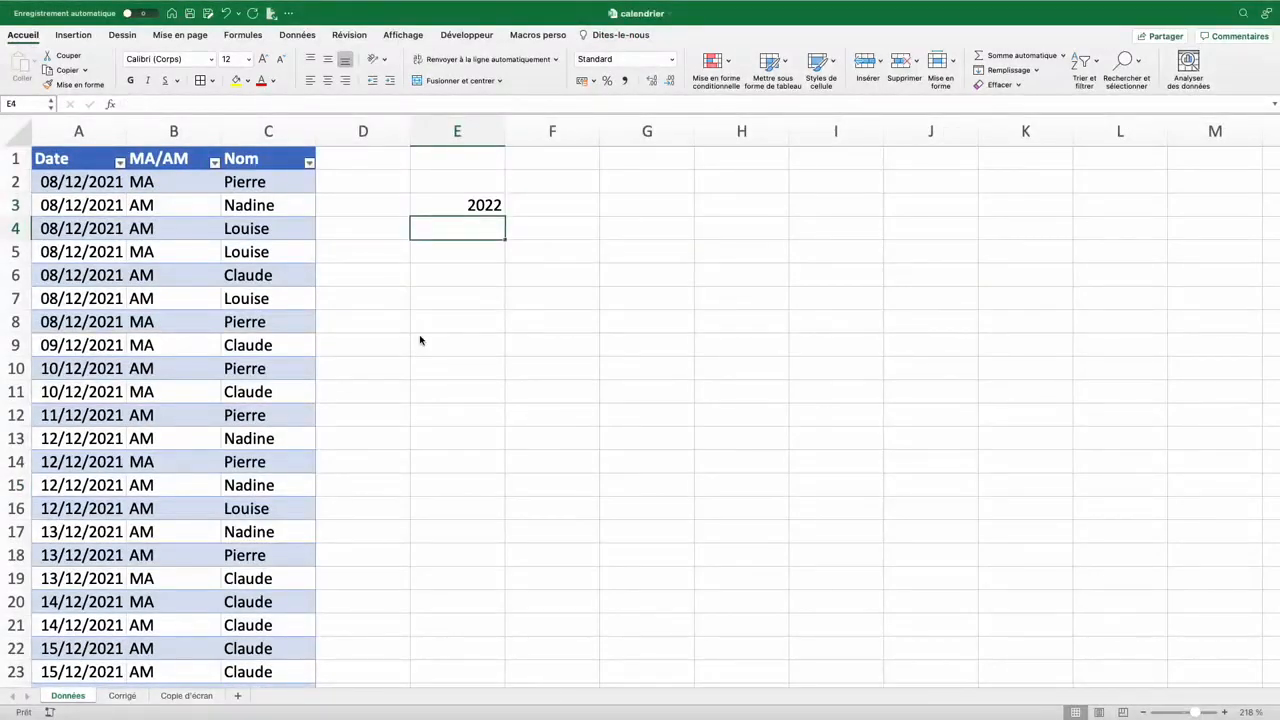
key("Right")
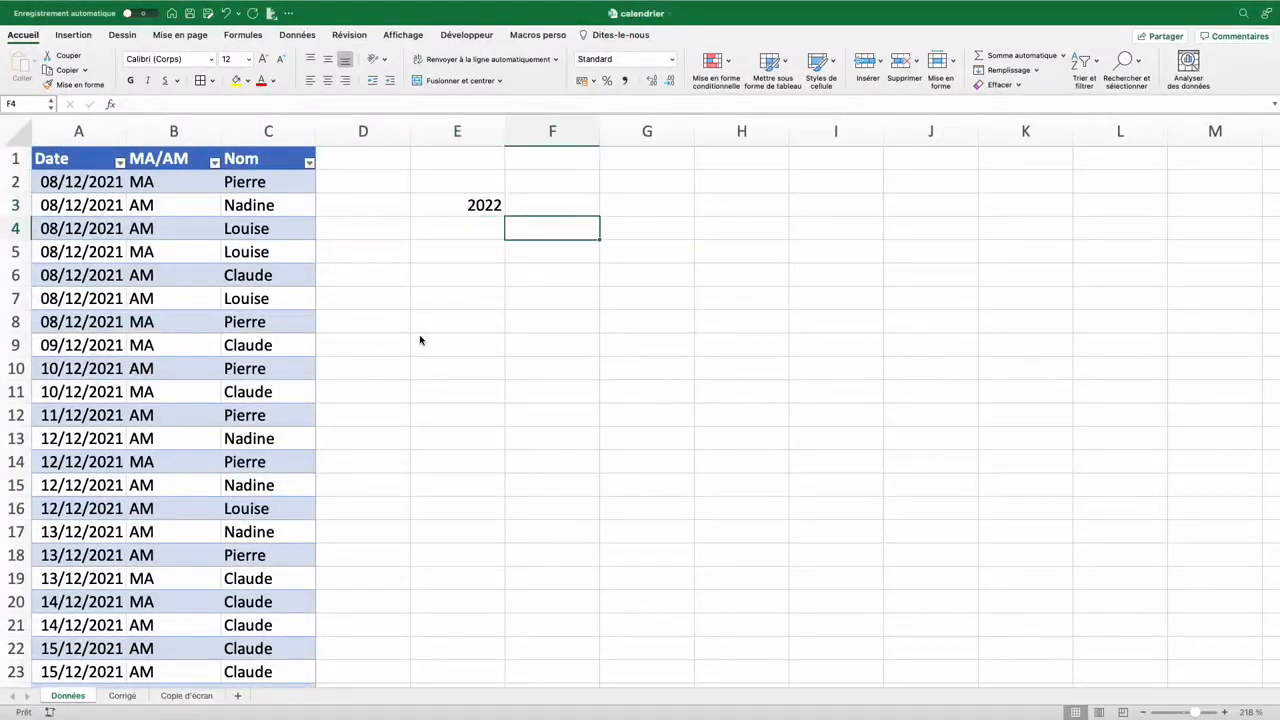
type("1")
key("Return")
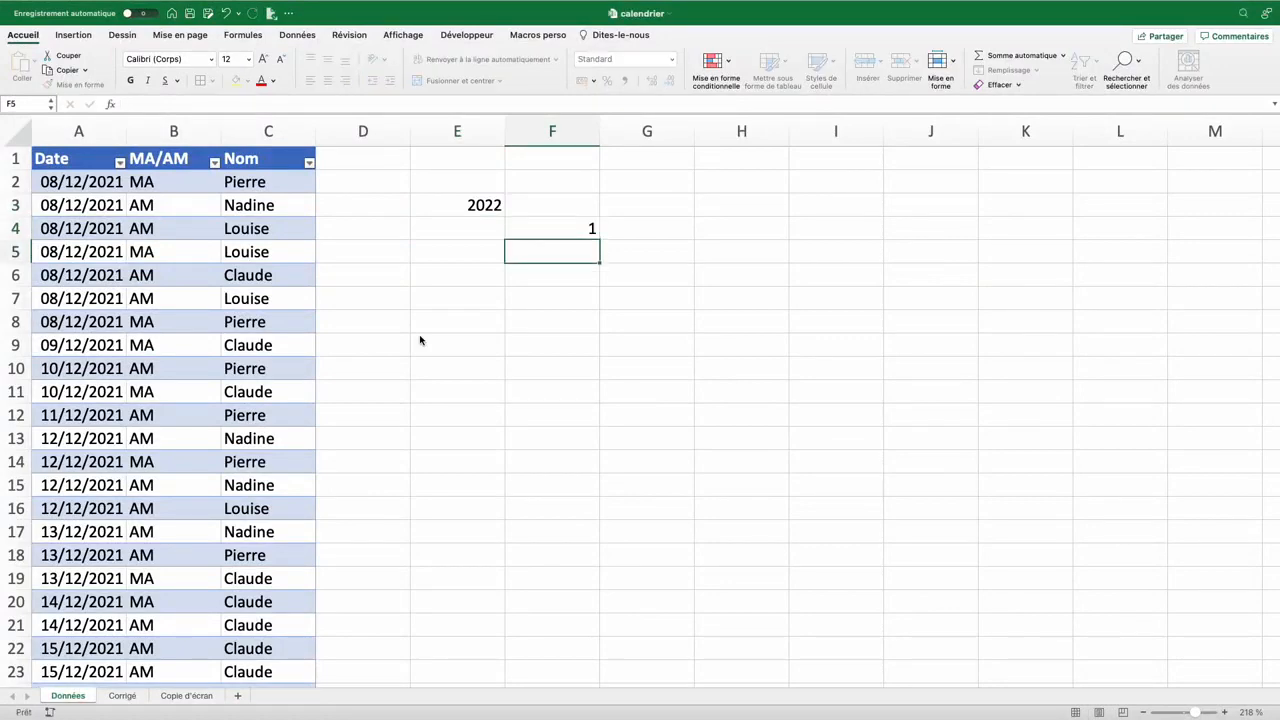
Enter the formula =DATE(E3;F4;1) in cell E5 to build the first day of the month
key("Left")
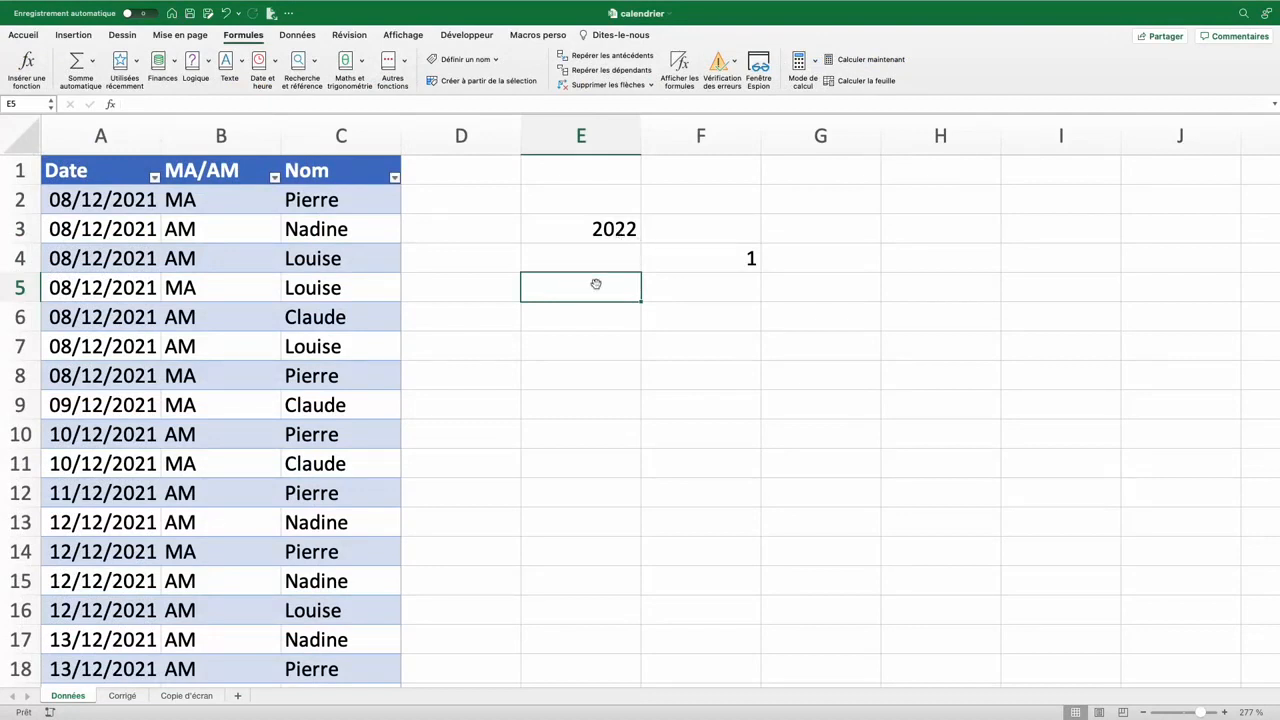
type("=date(")
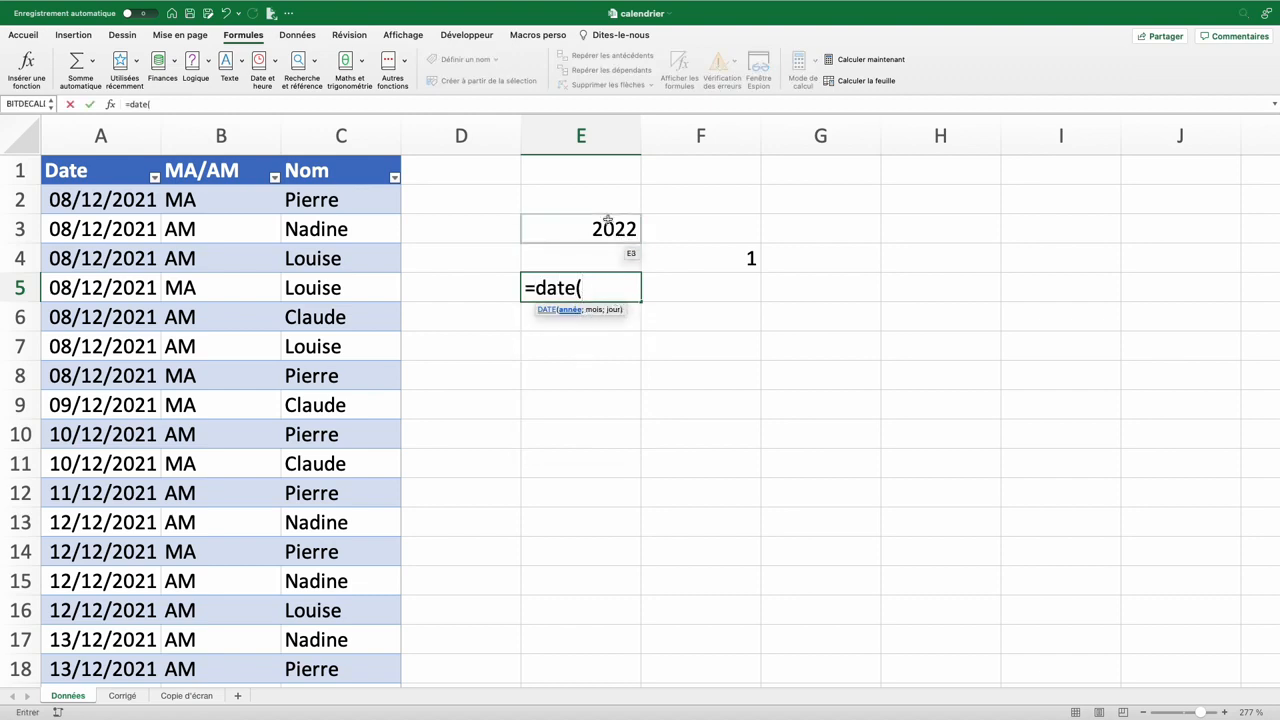
left_click(579, 238)
type(";")
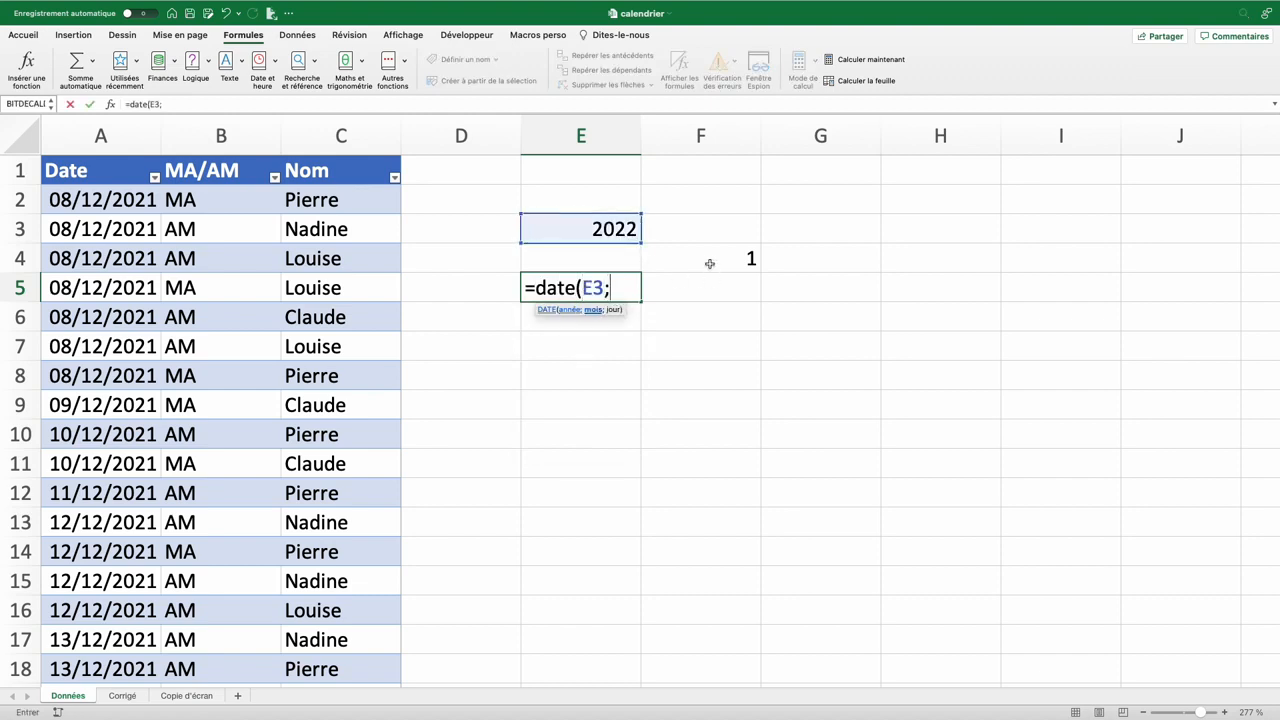
left_click(707, 261)
type(";1")
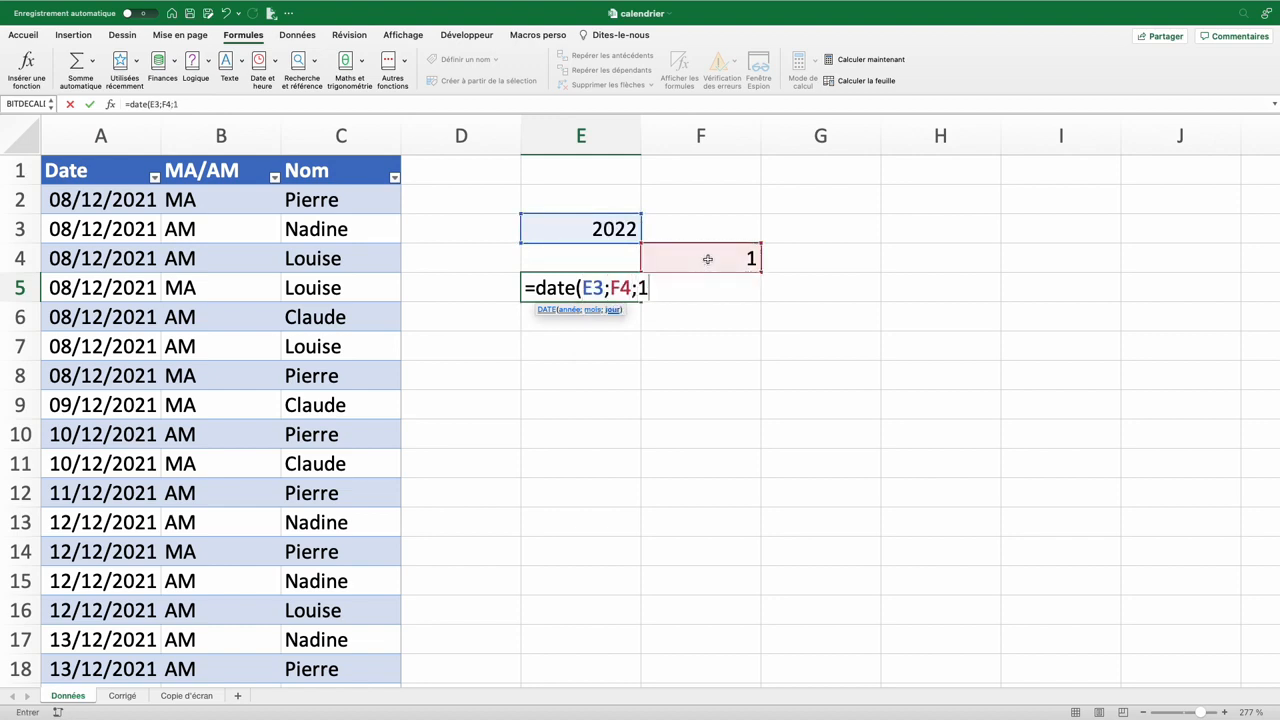
type(")")
key("Return")
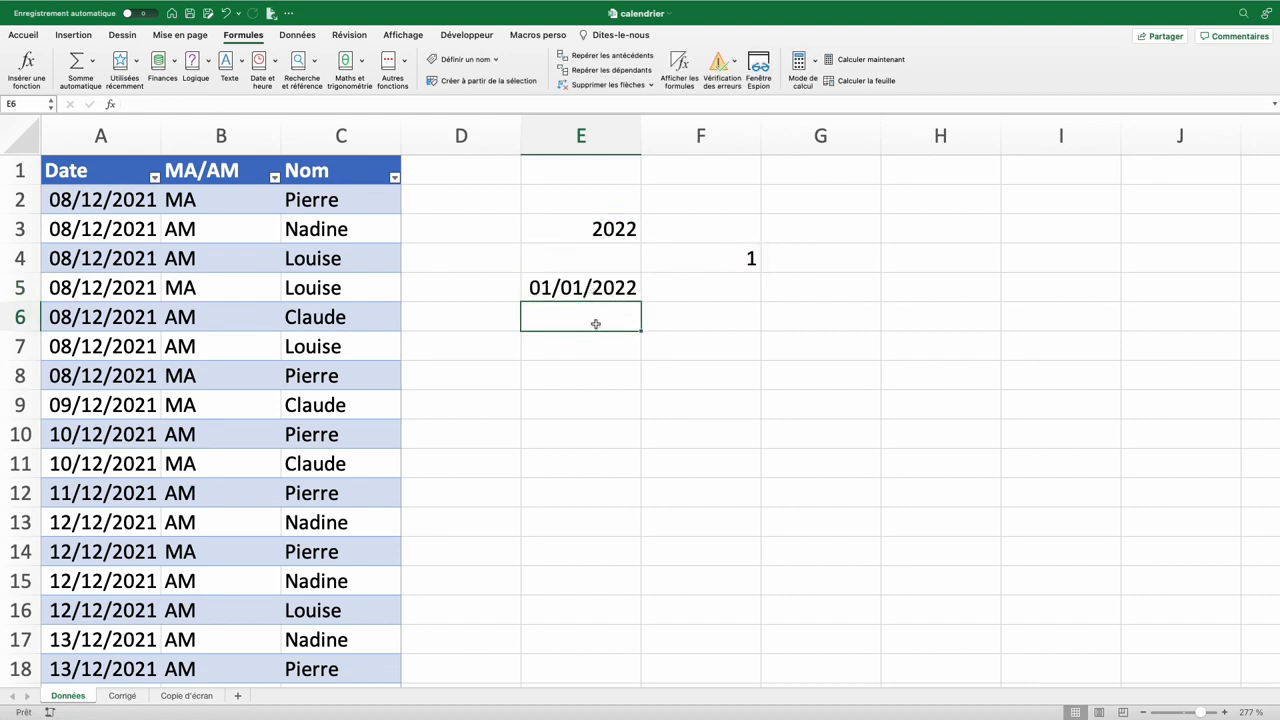
Enter =E5+1 in cell E6 and fill the formula down to E37
type("=")
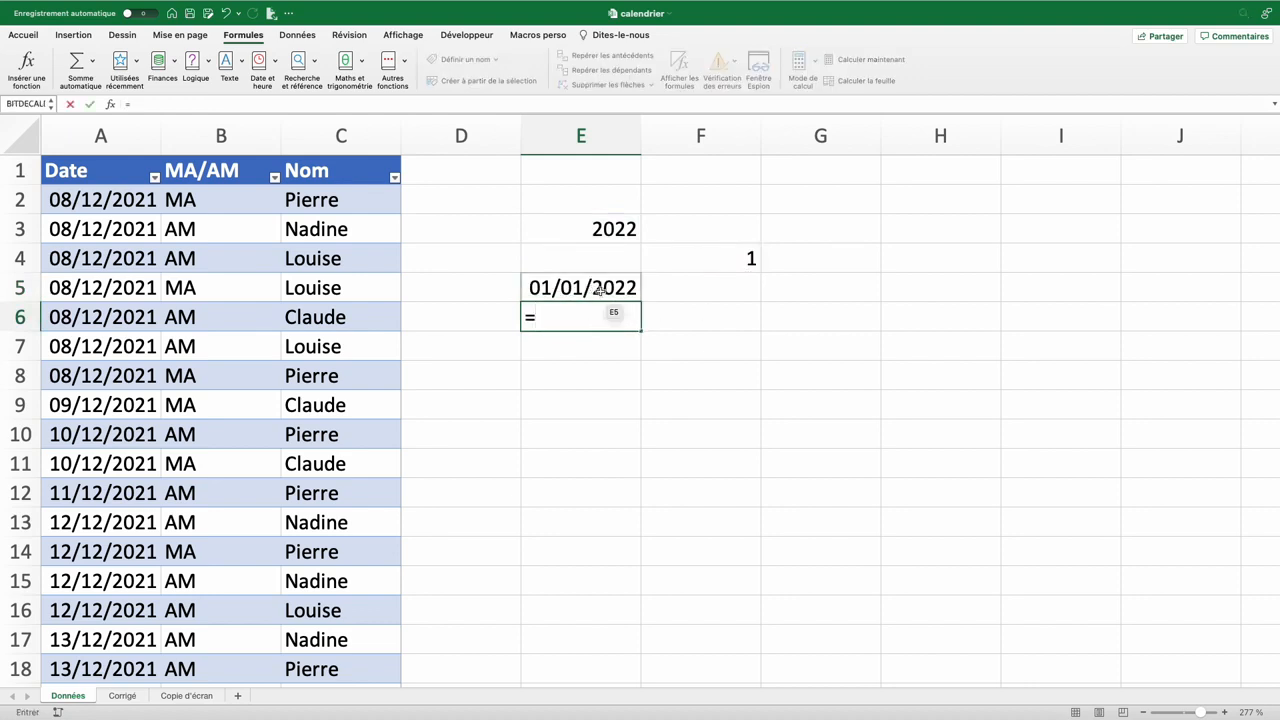
left_click(597, 289)
type("+1")
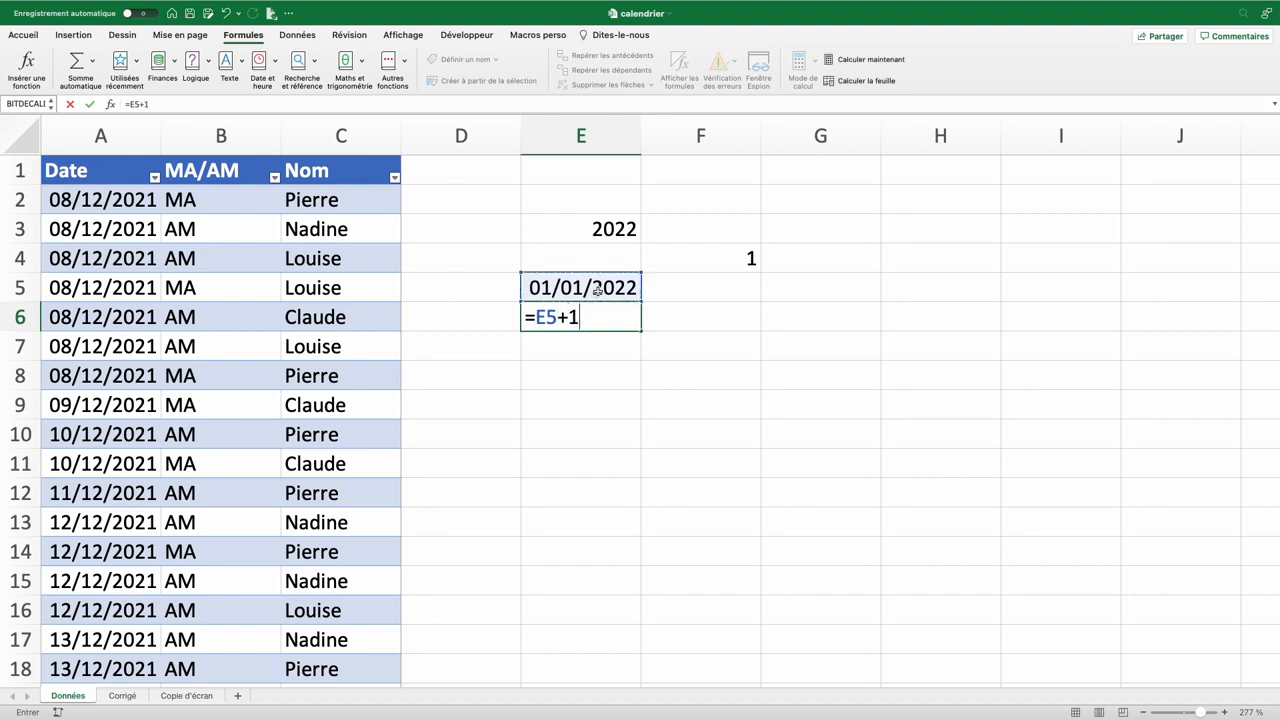
key("Return")
left_click(634, 324)
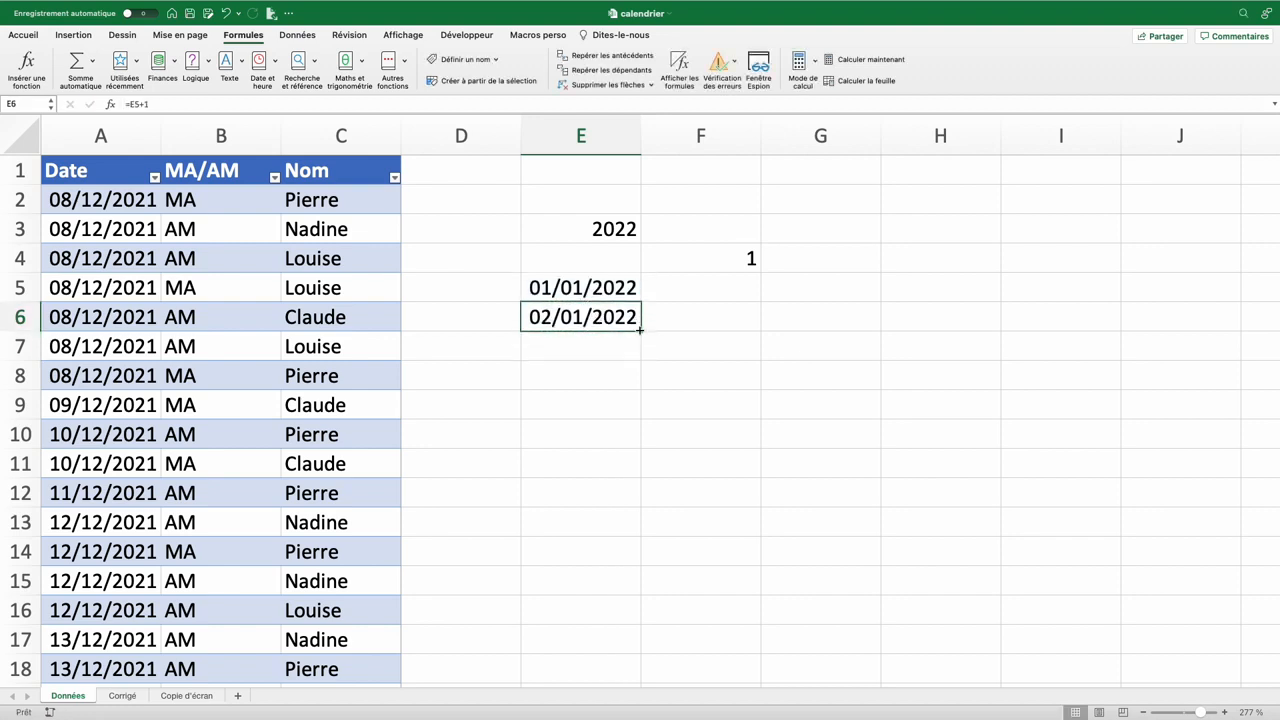
left_click_drag(640, 329, 640, 532)
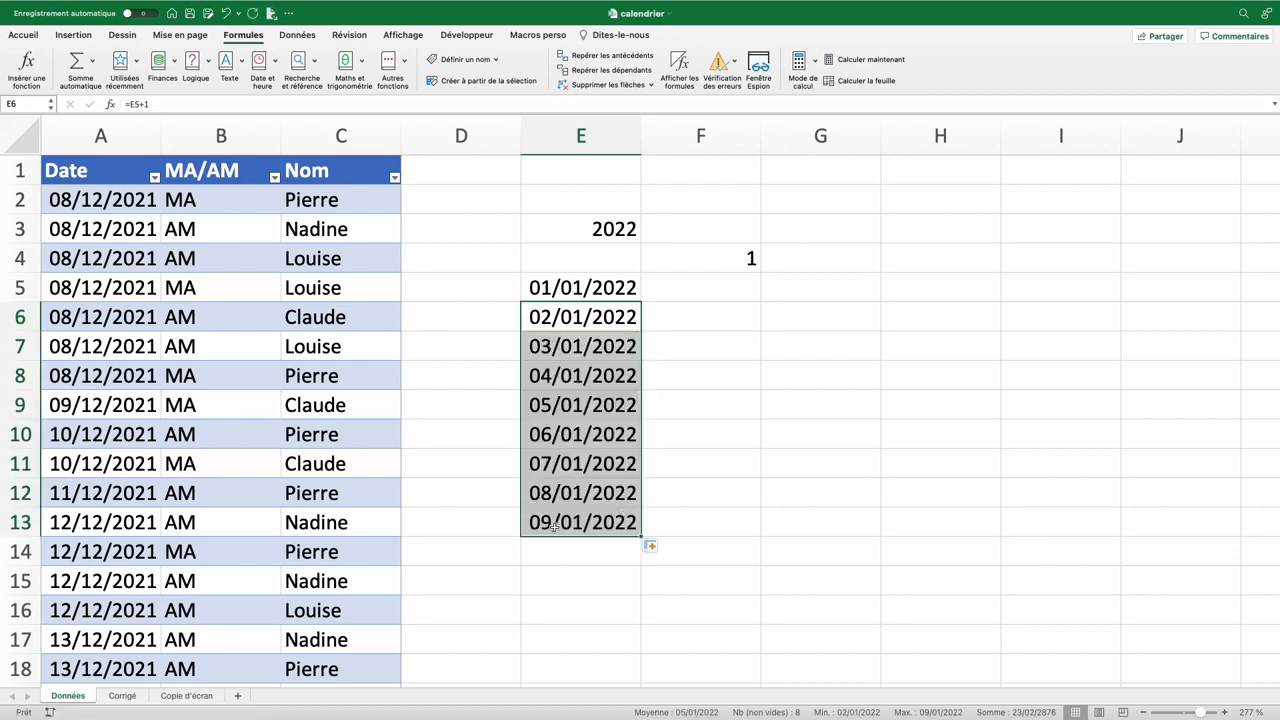
left_click_drag(642, 537, 643, 680)
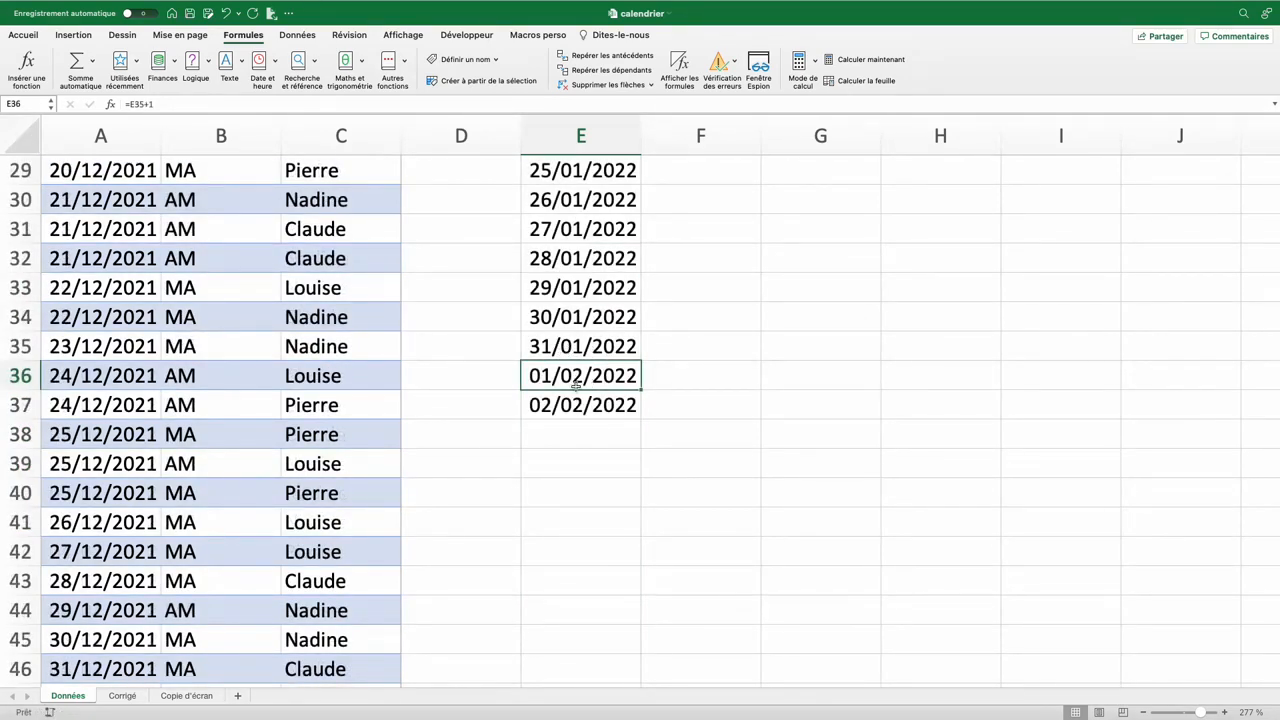
Clear the two February dates from cells E36 and E37
left_click_drag(577, 385, 575, 403)
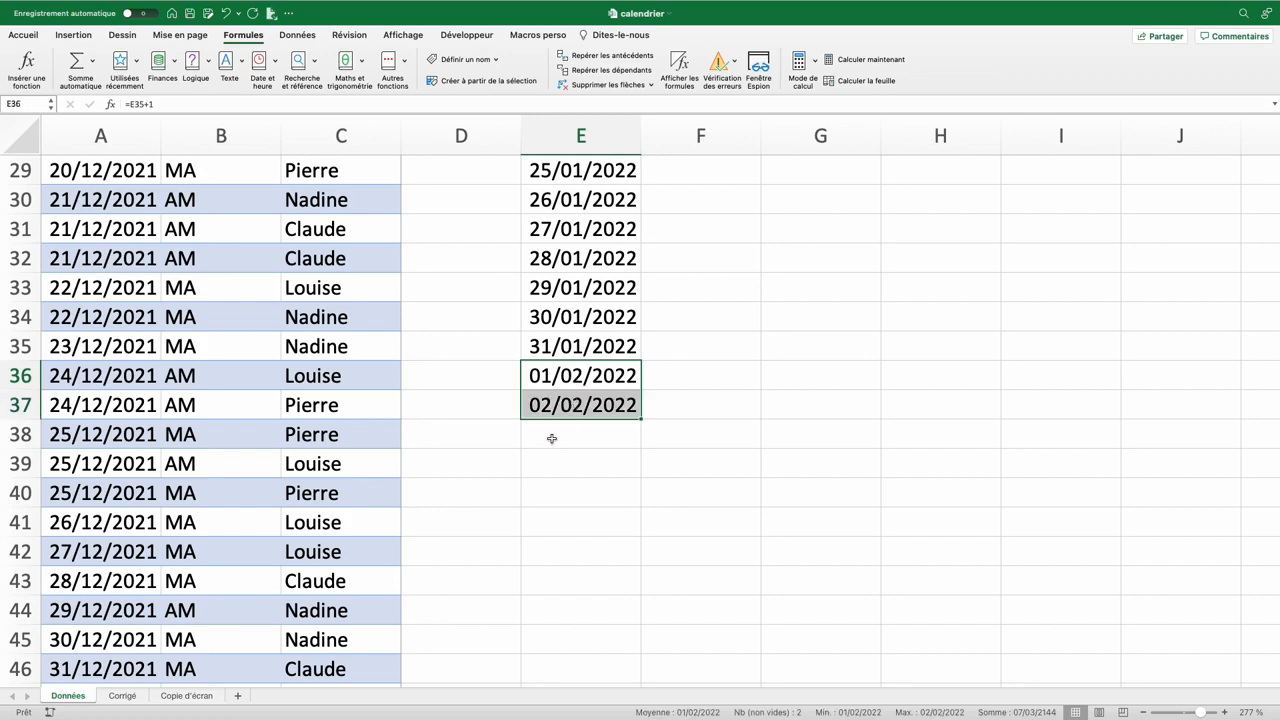
key("Delete")
left_click(543, 350)
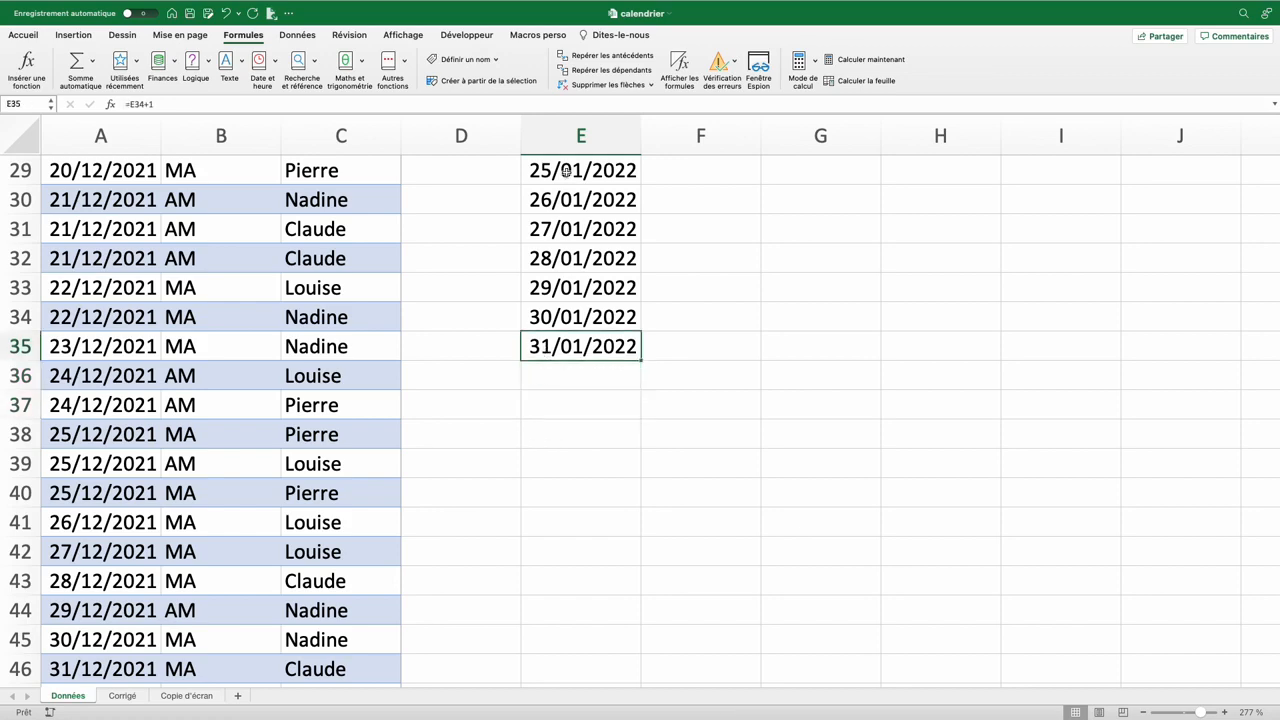
Apply the custom number format jj to the dates in E5:E35 so only the day number is shown
scroll(566, 338, "up", 10)
scroll(566, 338, "up", 4)
left_click(577, 288)
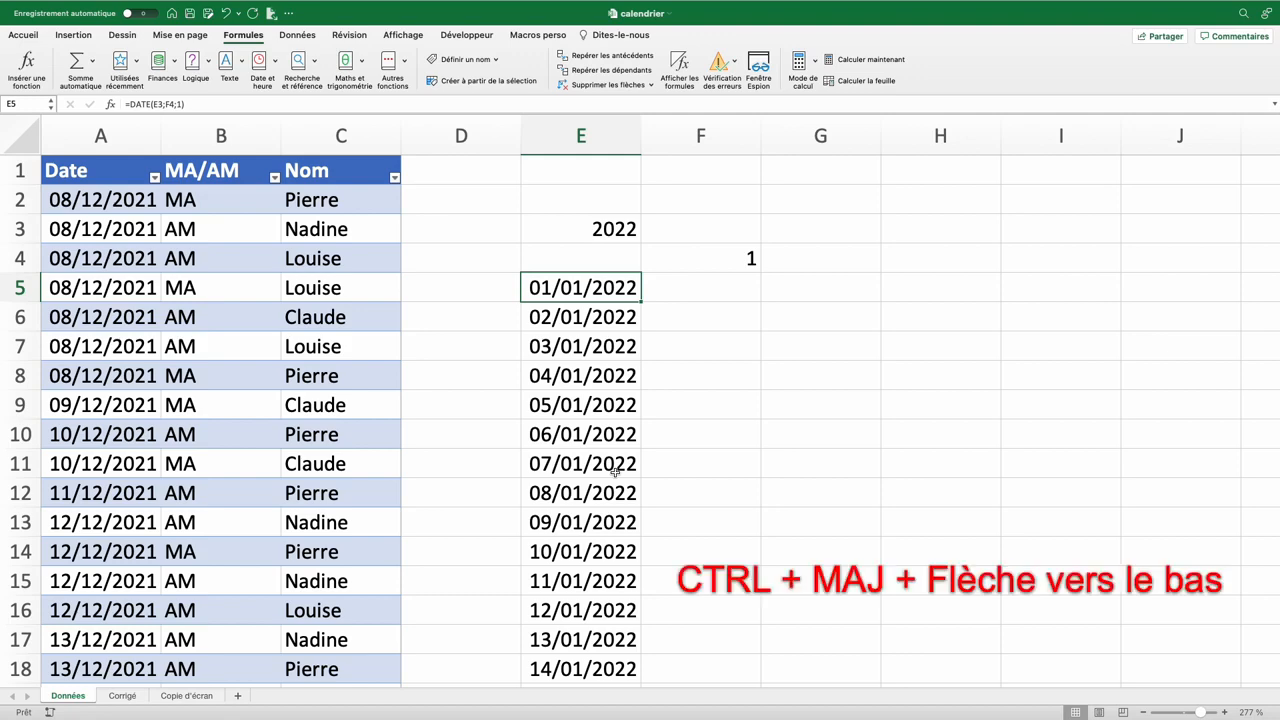
key("ctrl+shift+Down")
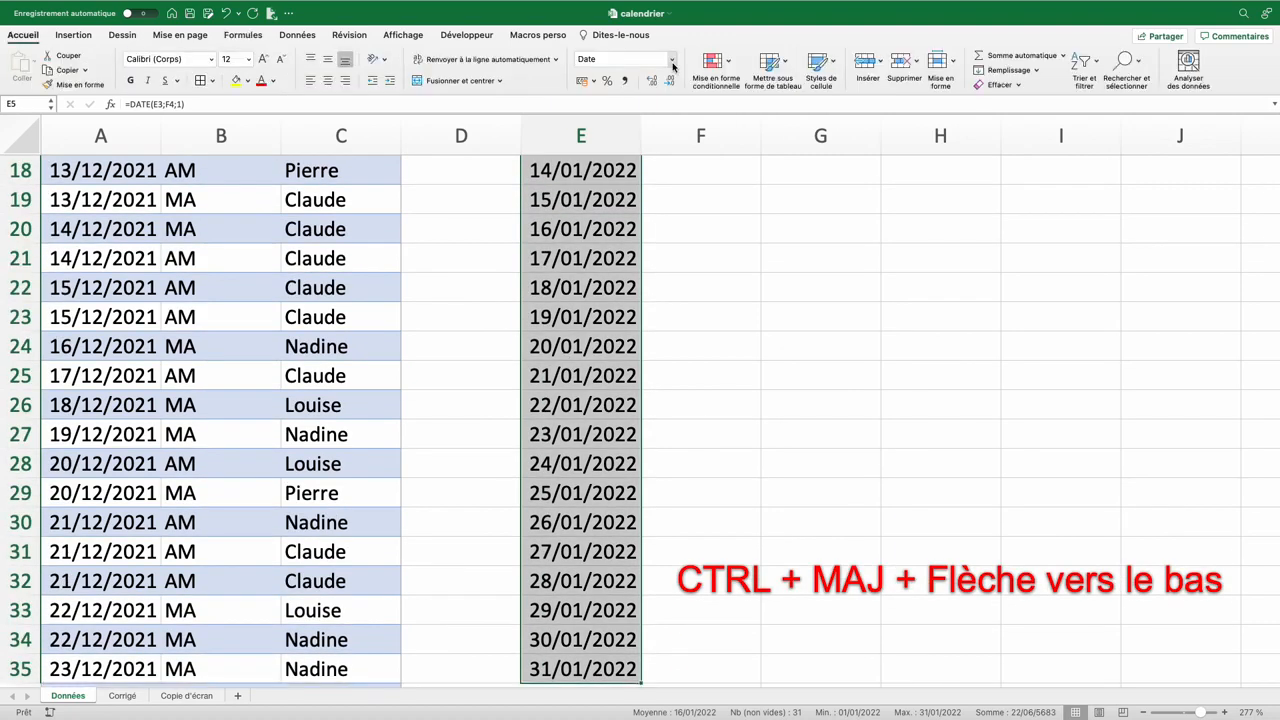
left_click(672, 61)
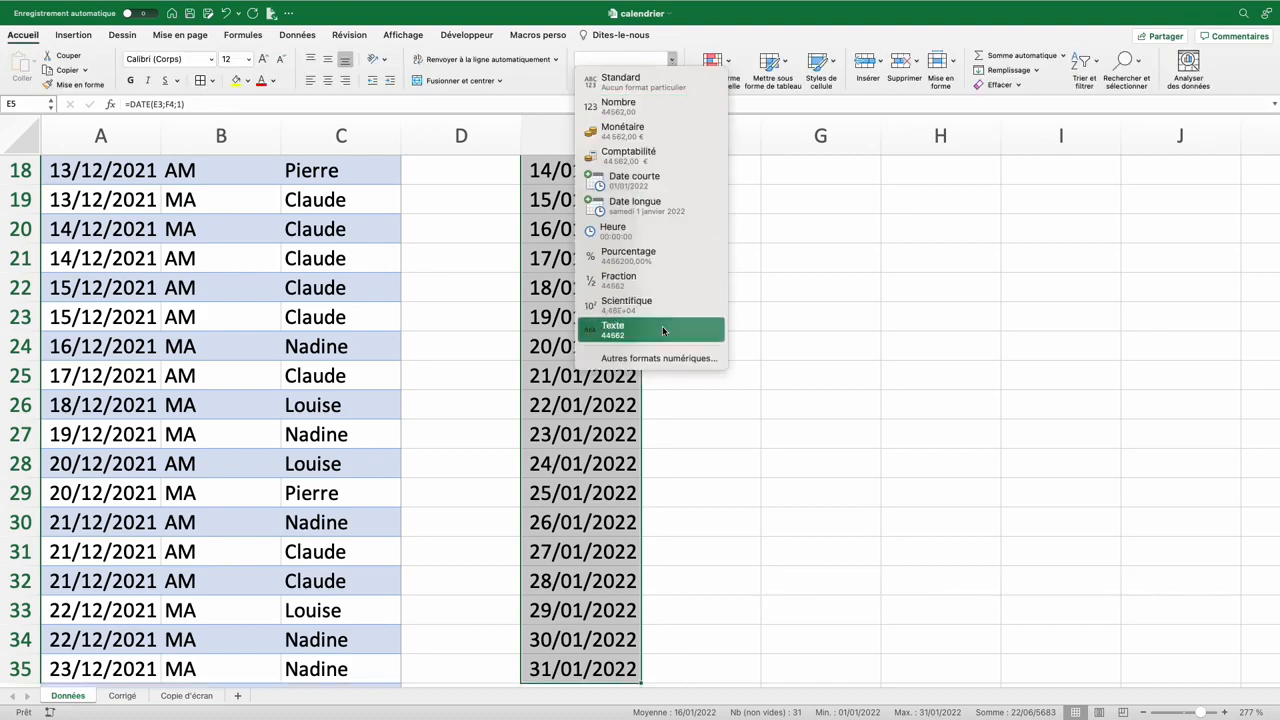
left_click(660, 358)
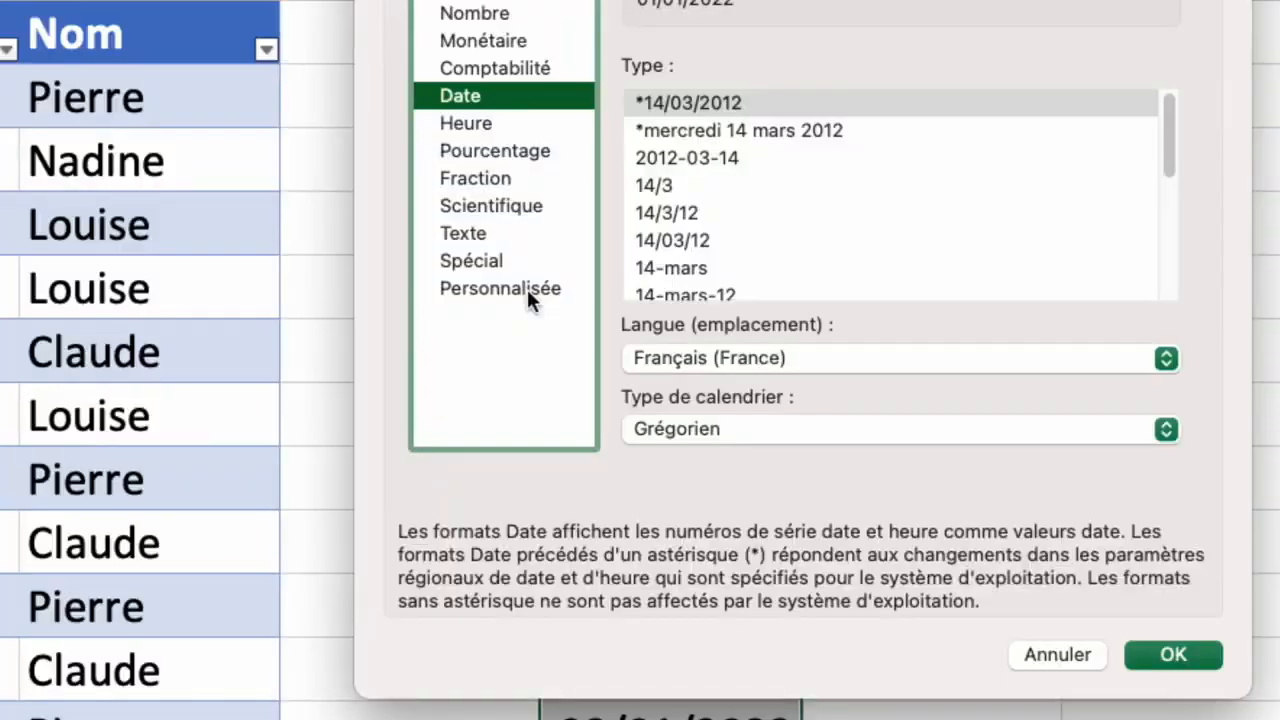
left_click(514, 289)
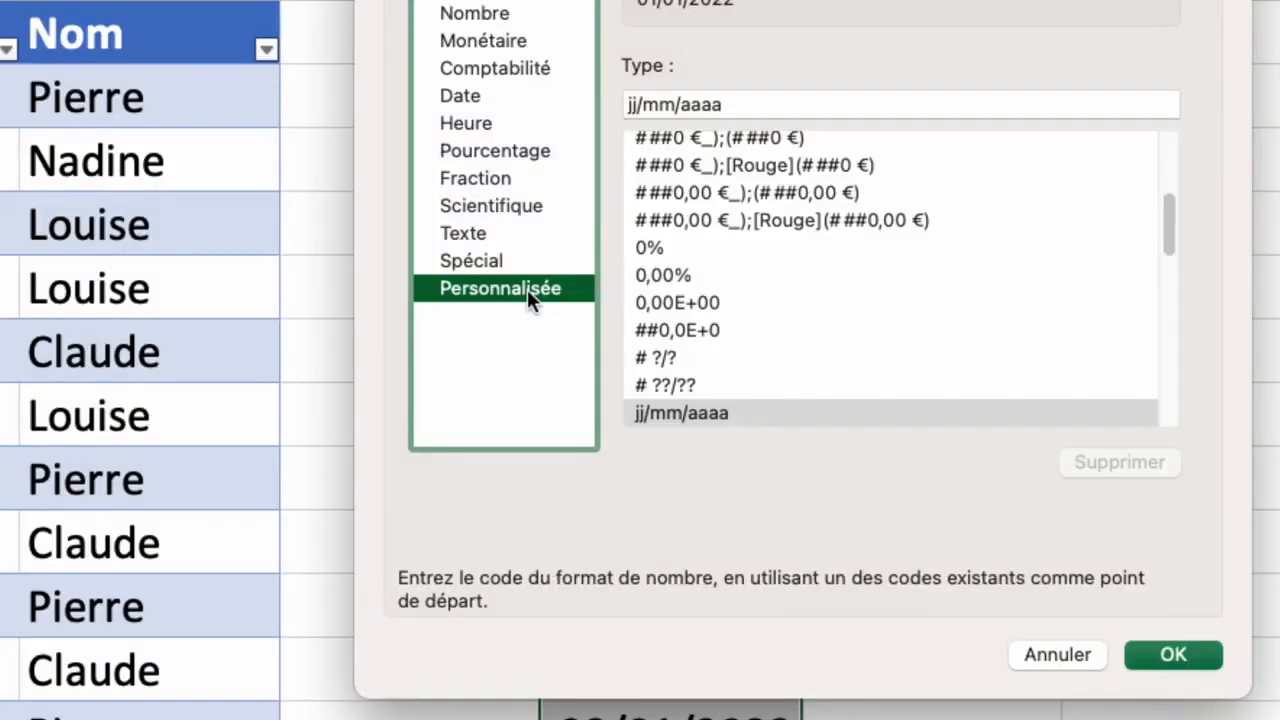
left_click(729, 106)
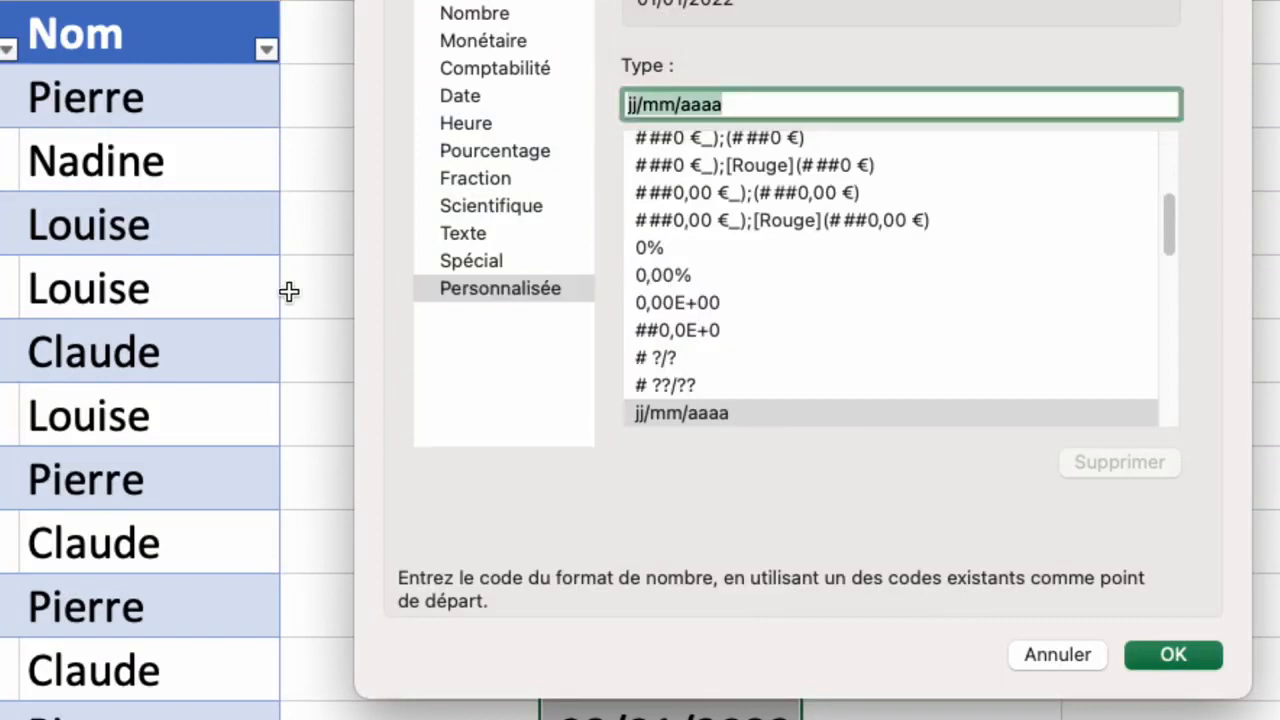
type("j")
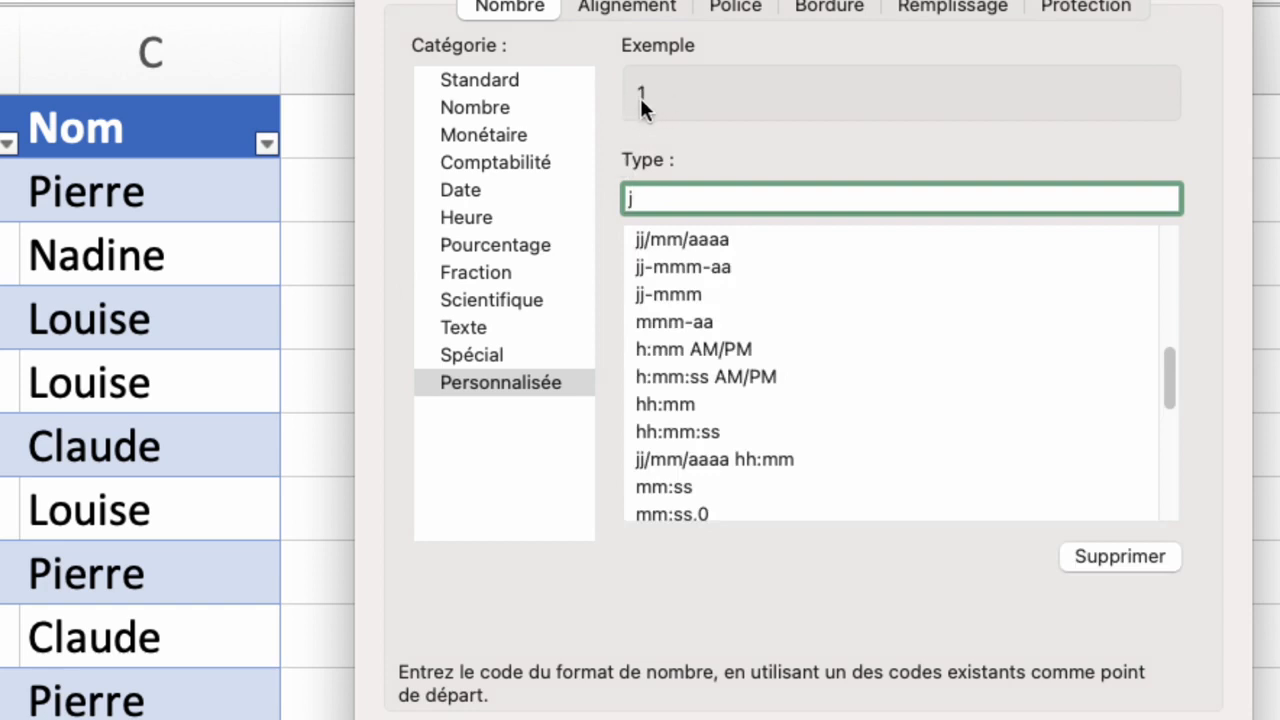
type("j")
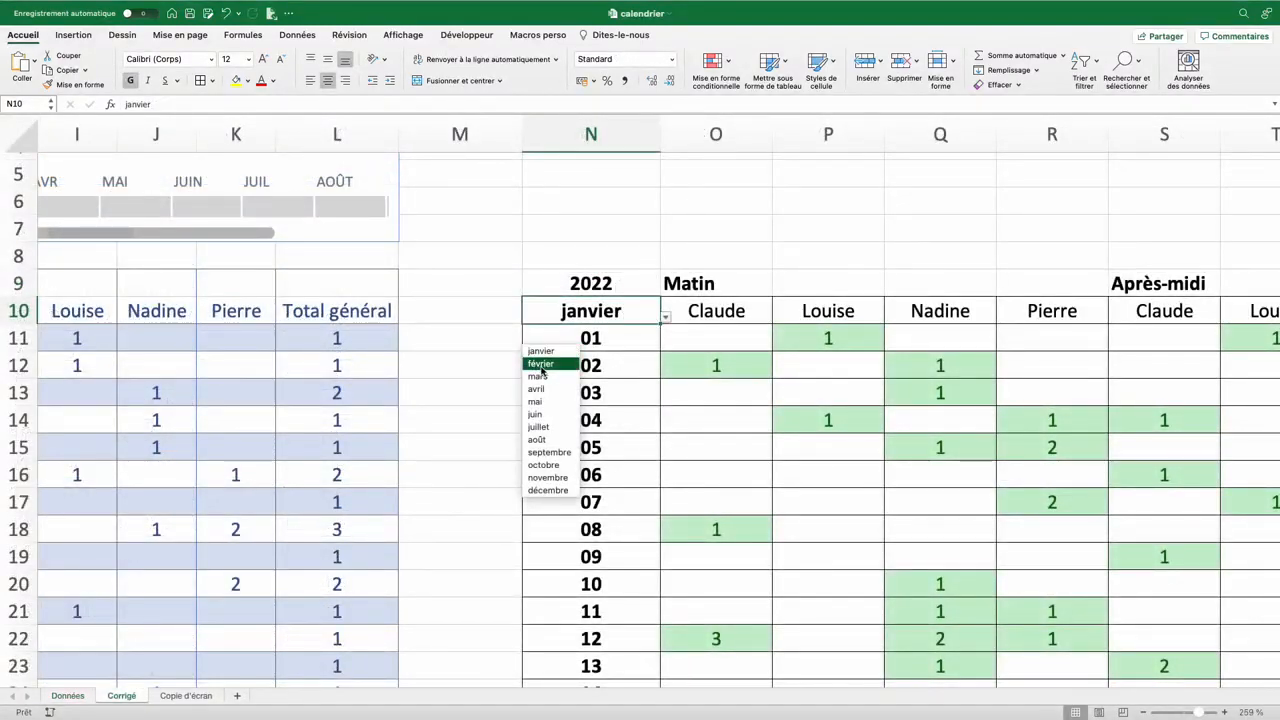
Switch the month in cell N10 of the Corrigé sheet to février and then to mars
left_click(541, 366)
left_click(665, 316)
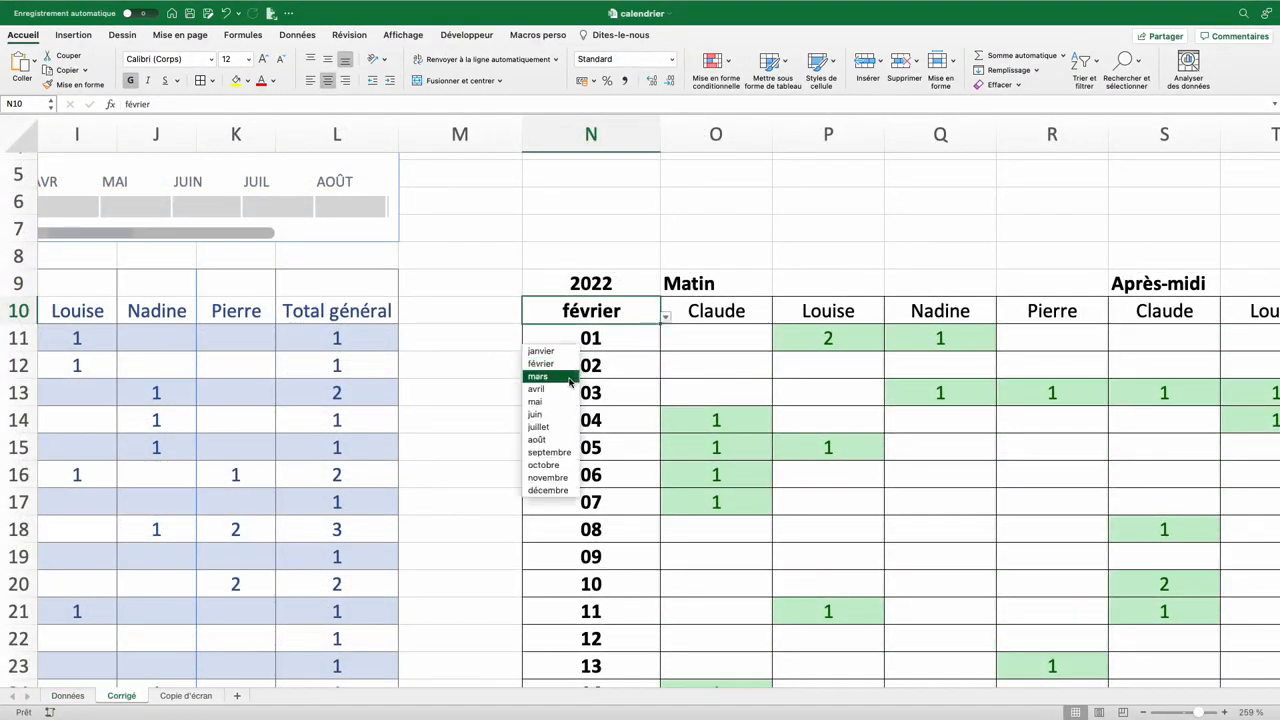
left_click(569, 378)
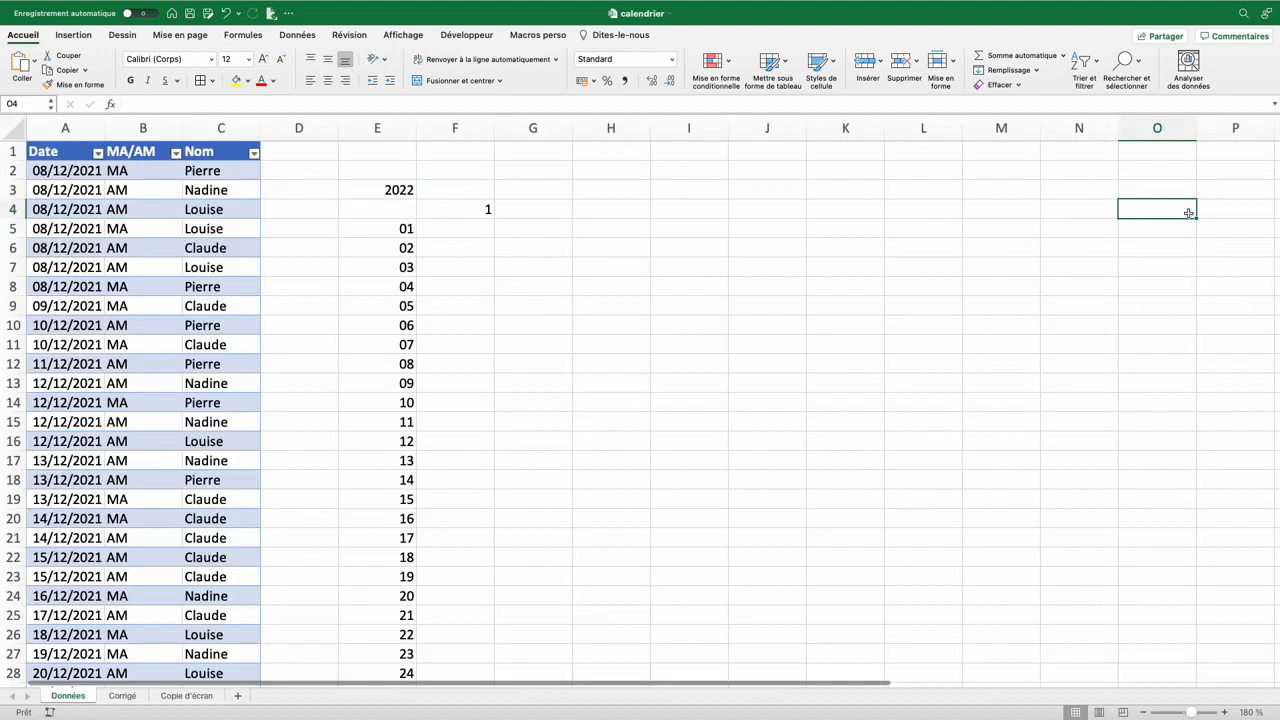
Enter janvier in cell O4 of the Données sheet and fill the months down to décembre in O15
type("janvier")
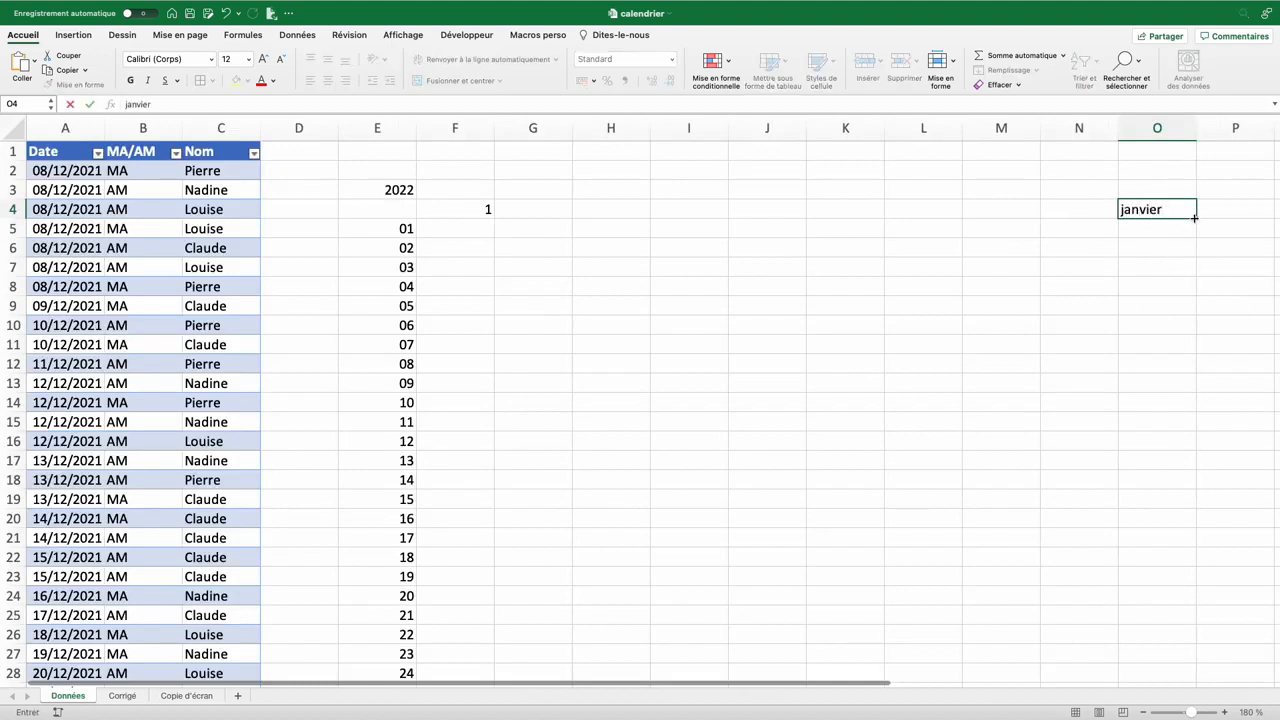
left_click_drag(1190, 218, 1200, 435)
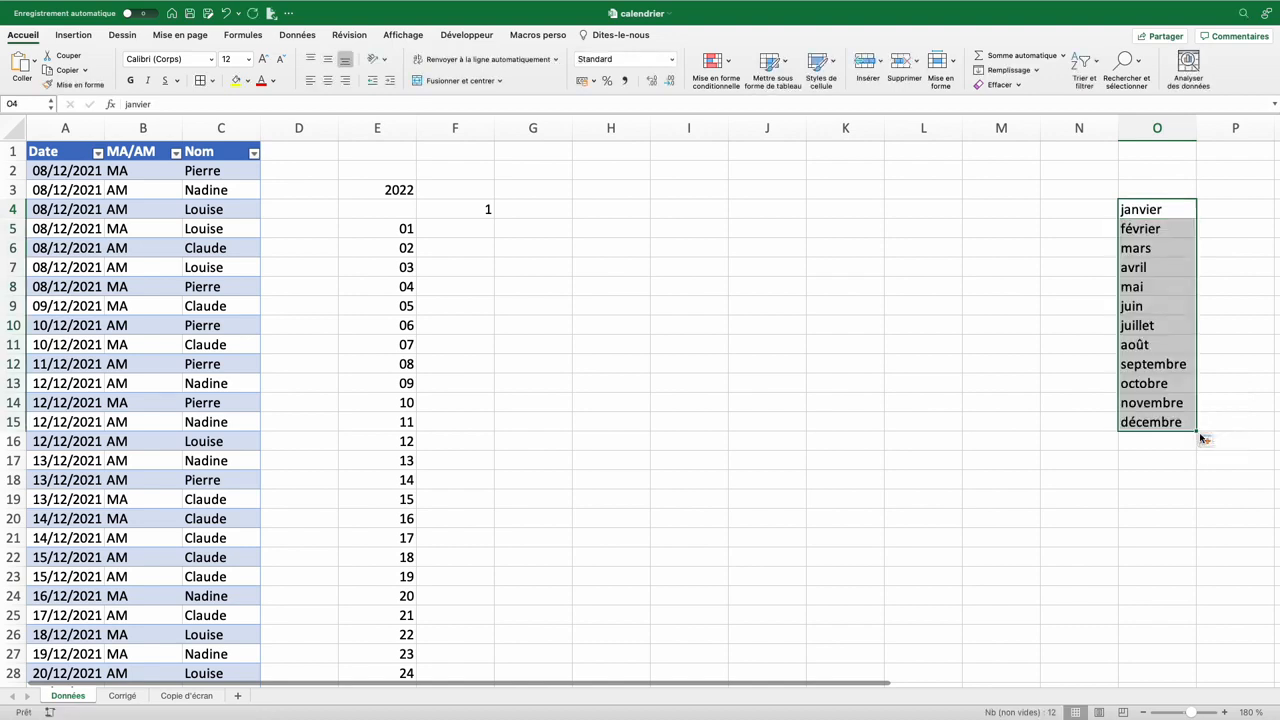
Add a list data validation to cell E4 with the source =$O$4:$O$15
left_click(371, 213)
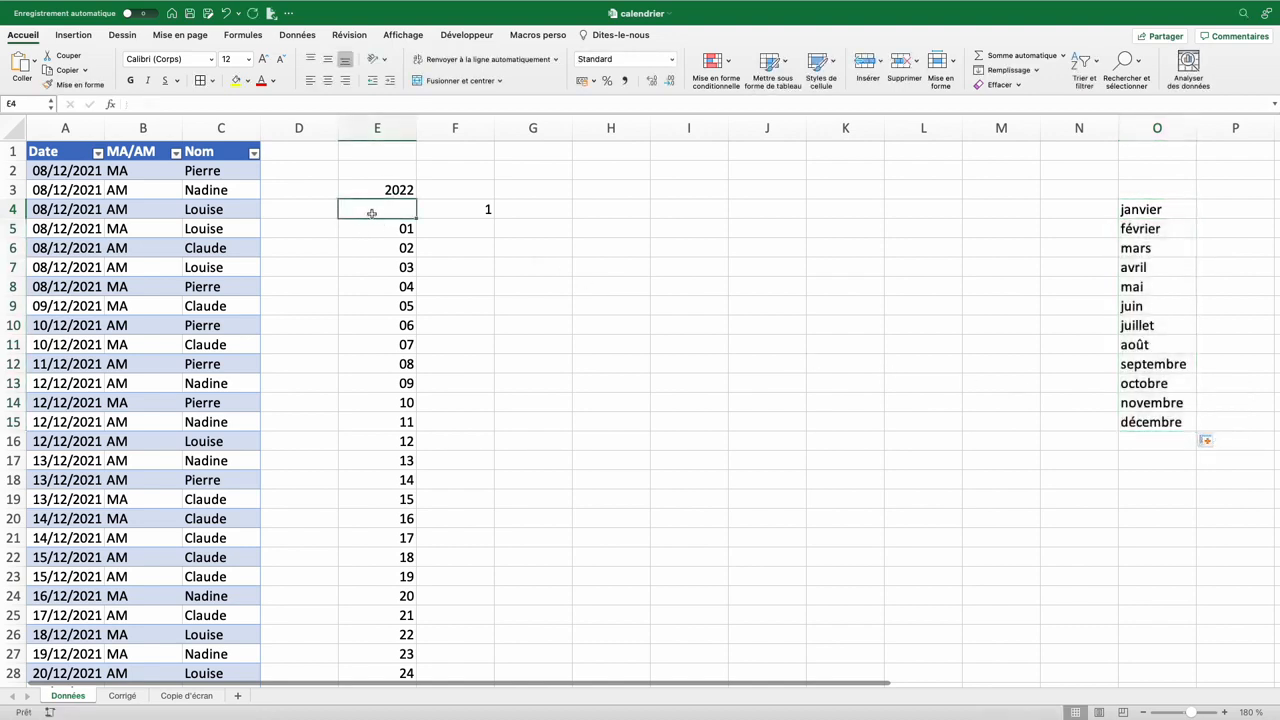
left_click(297, 35)
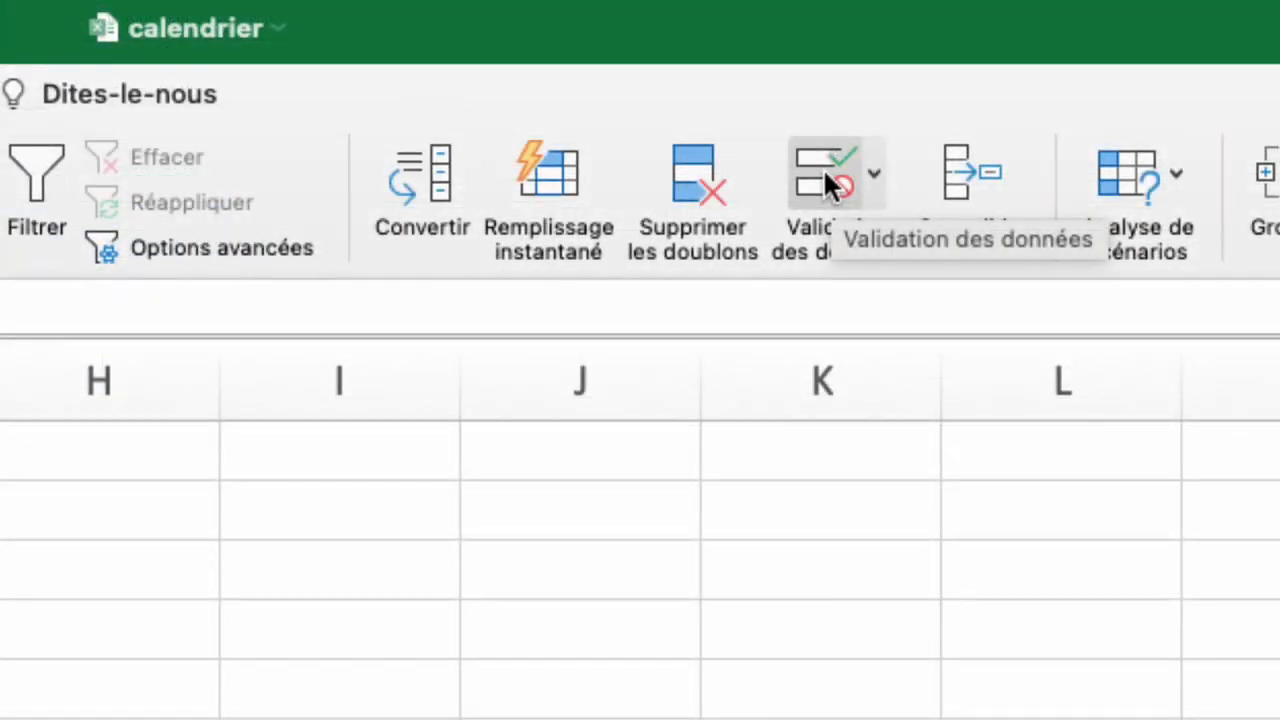
left_click(823, 168)
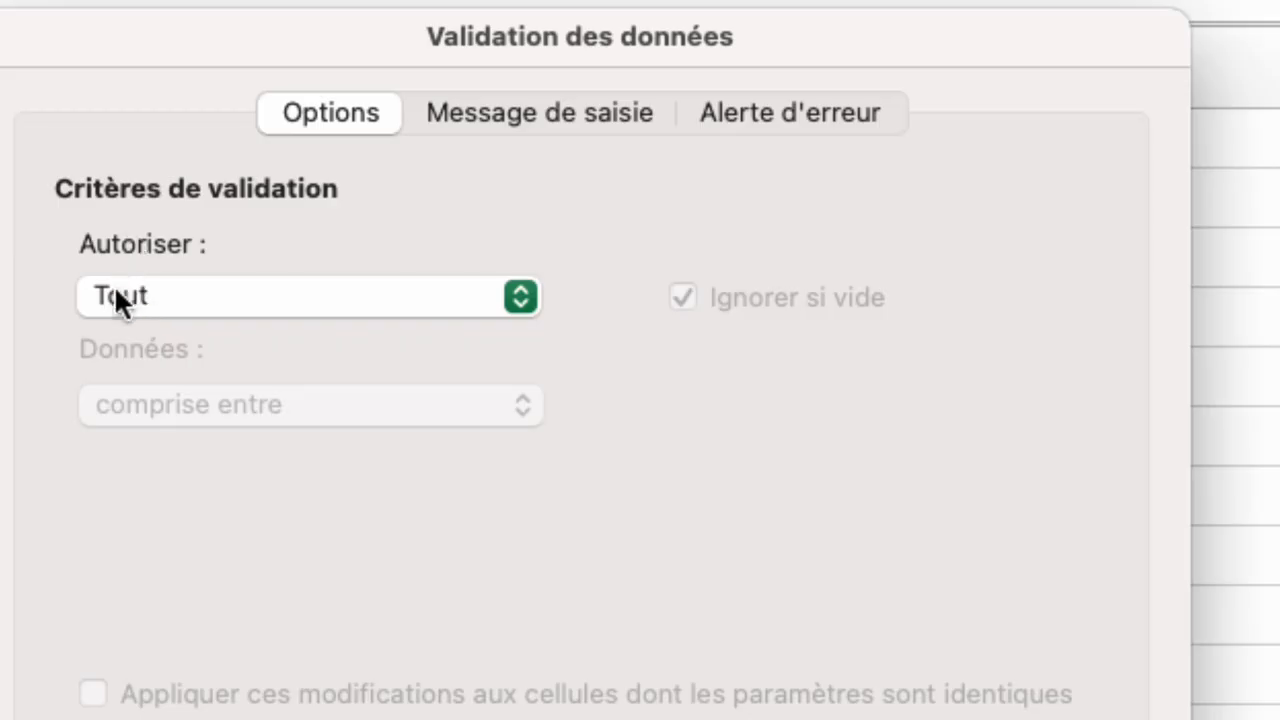
left_click(120, 290)
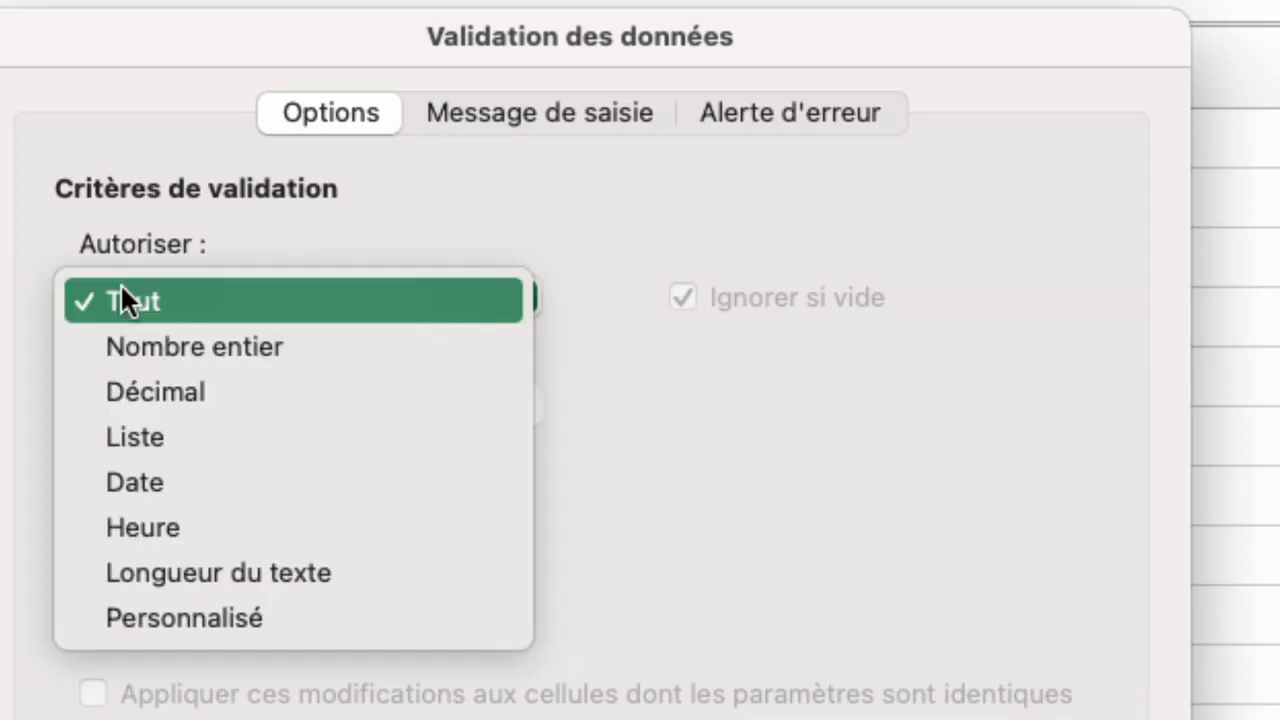
left_click(204, 439)
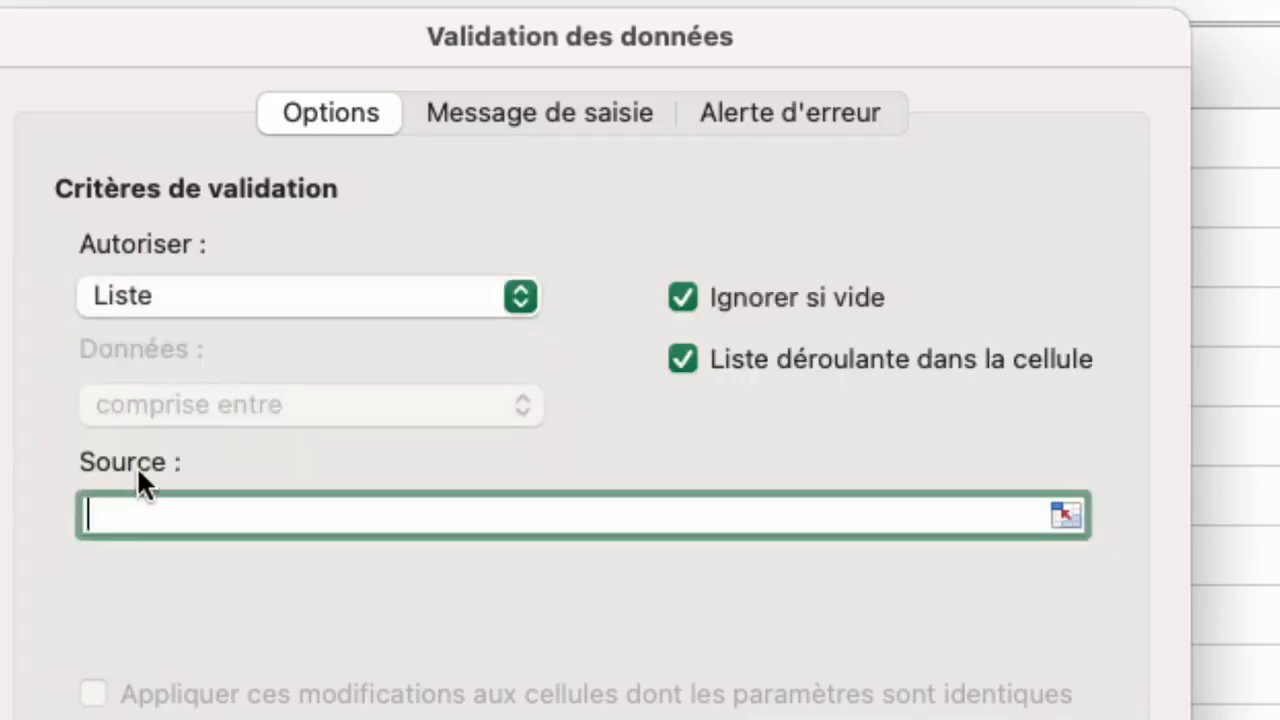
left_click_drag(1157, 209, 1152, 425)
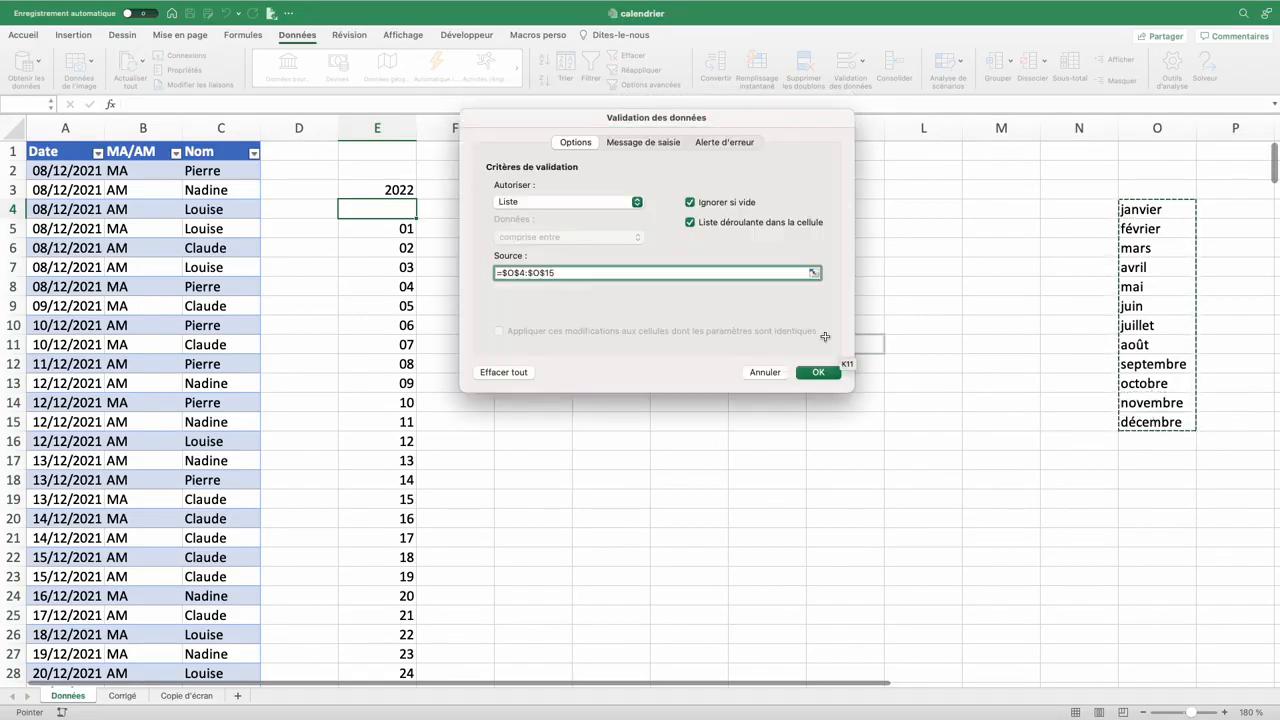
left_click(818, 372)
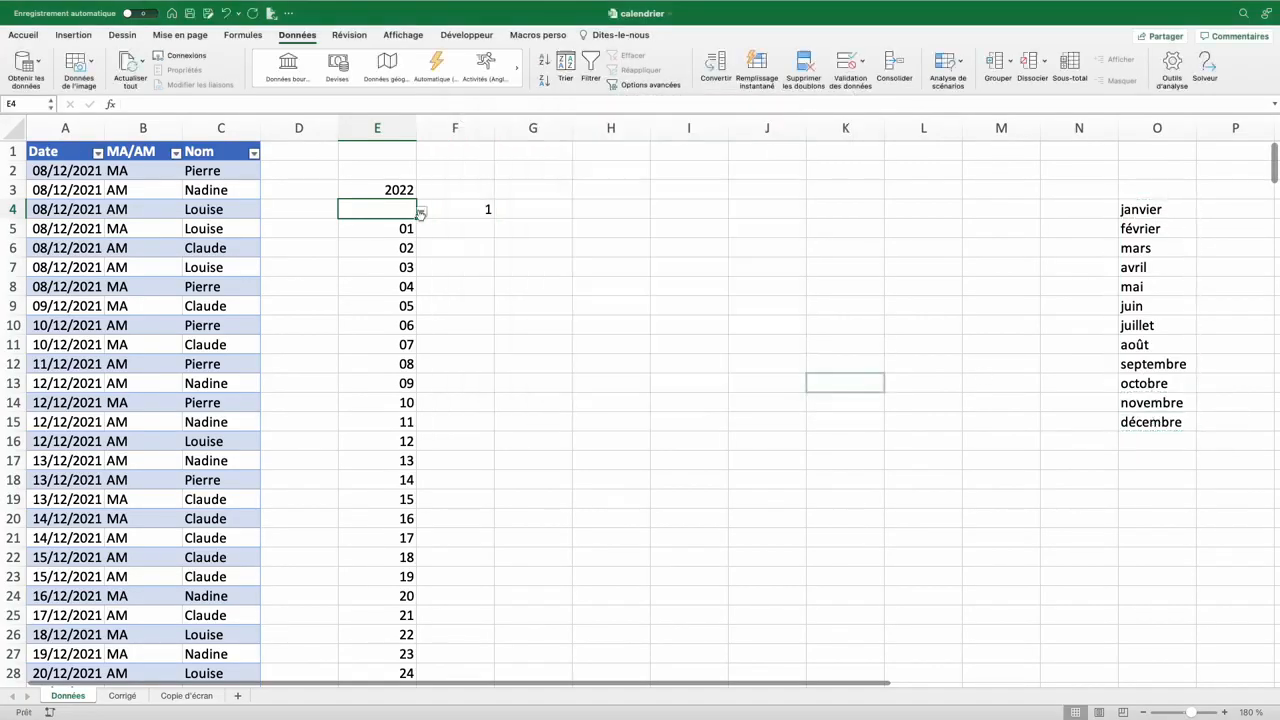
Choose février and then avril from the month list in cell E4
left_click(421, 213)
left_click(361, 243)
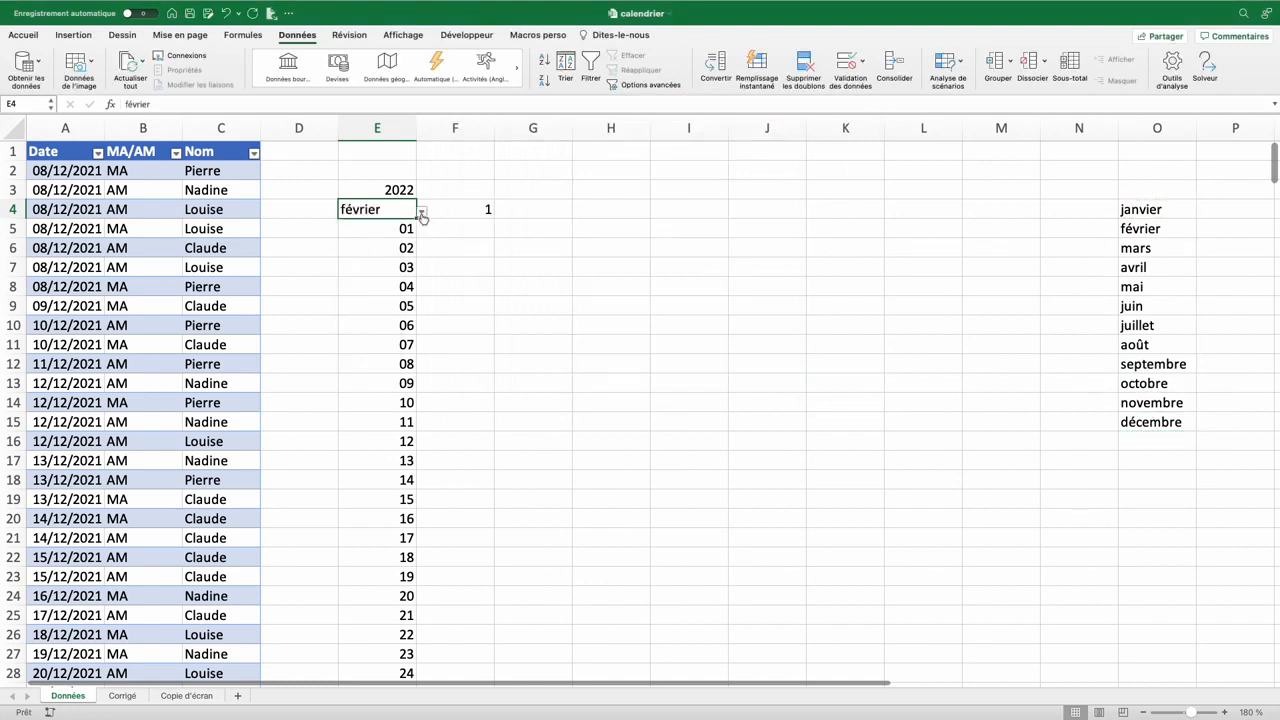
left_click(422, 213)
left_click(383, 268)
Replace the content of cell F4 with the formula =EQUIV(E4;O4:O15;0) to return the chosen month's number
left_click(478, 202)
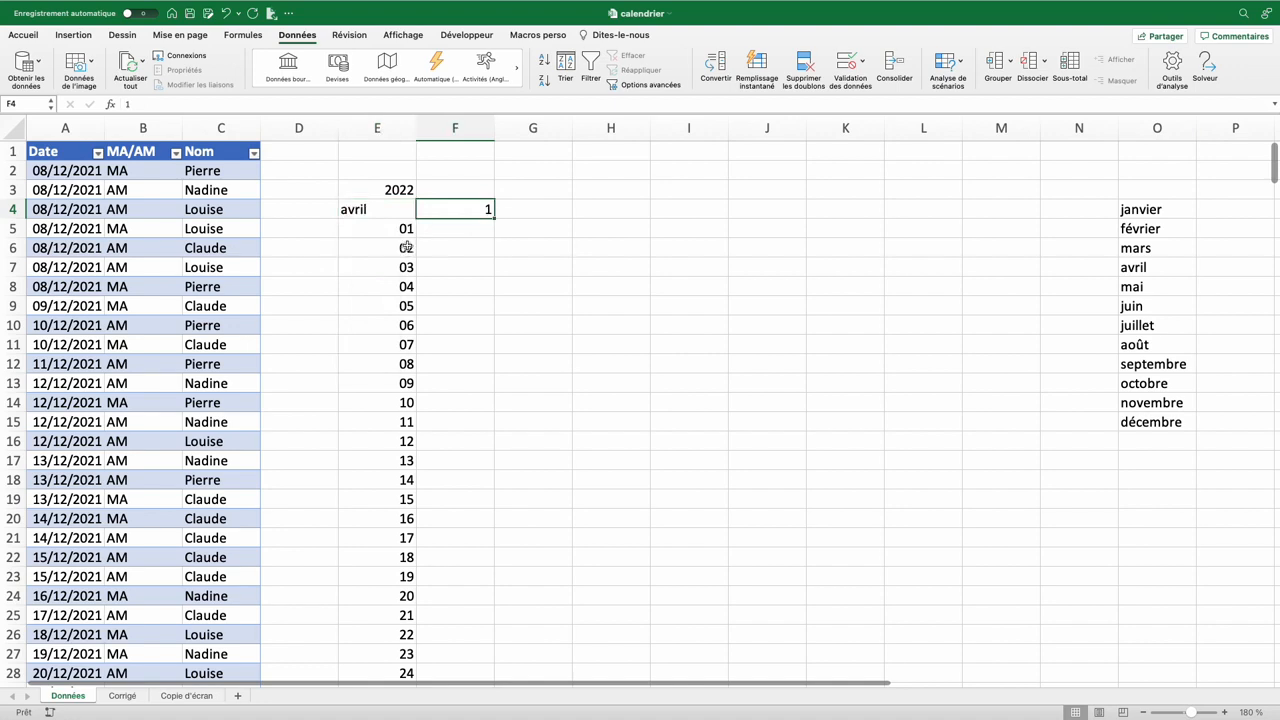
key("Delete")
type("=e")
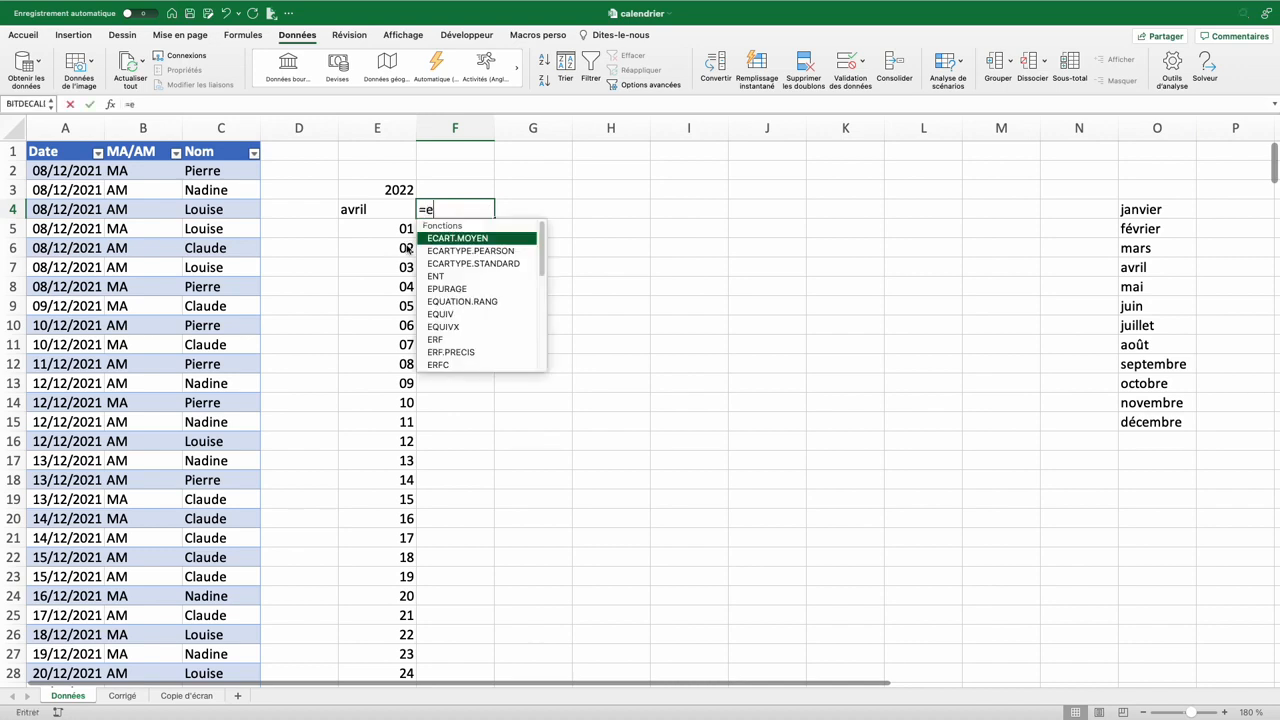
type("quiv")
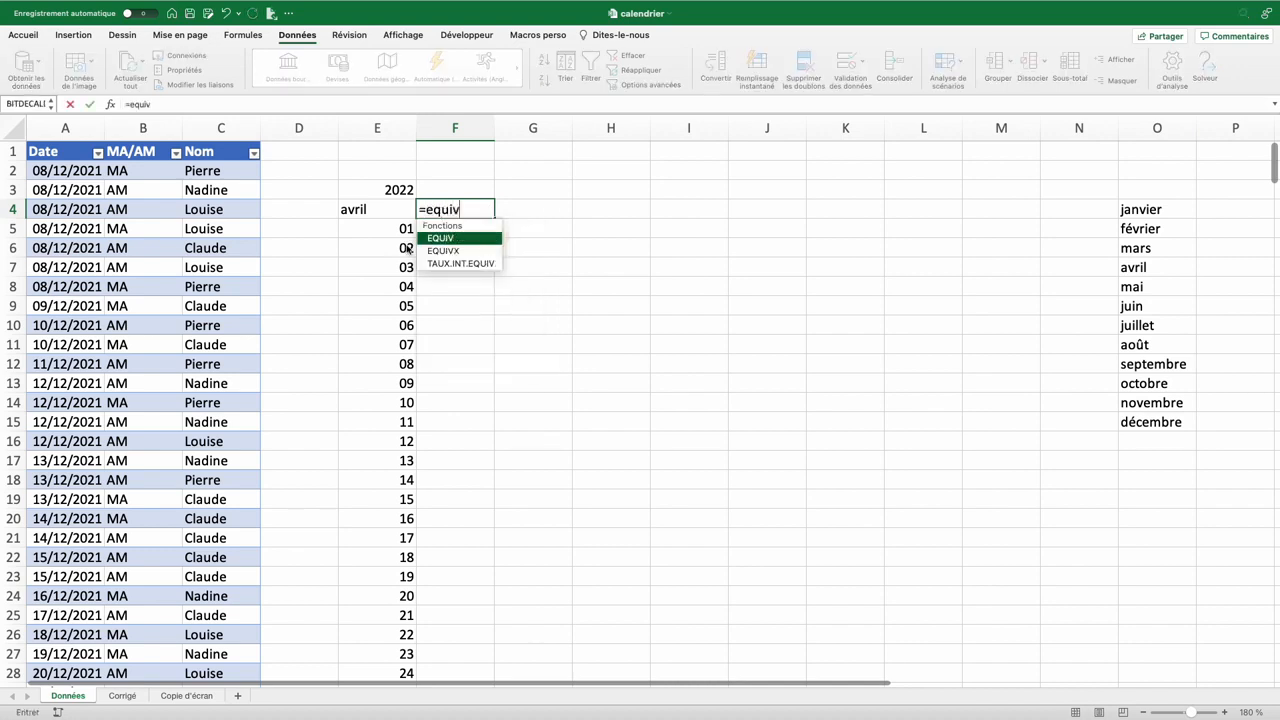
type("(")
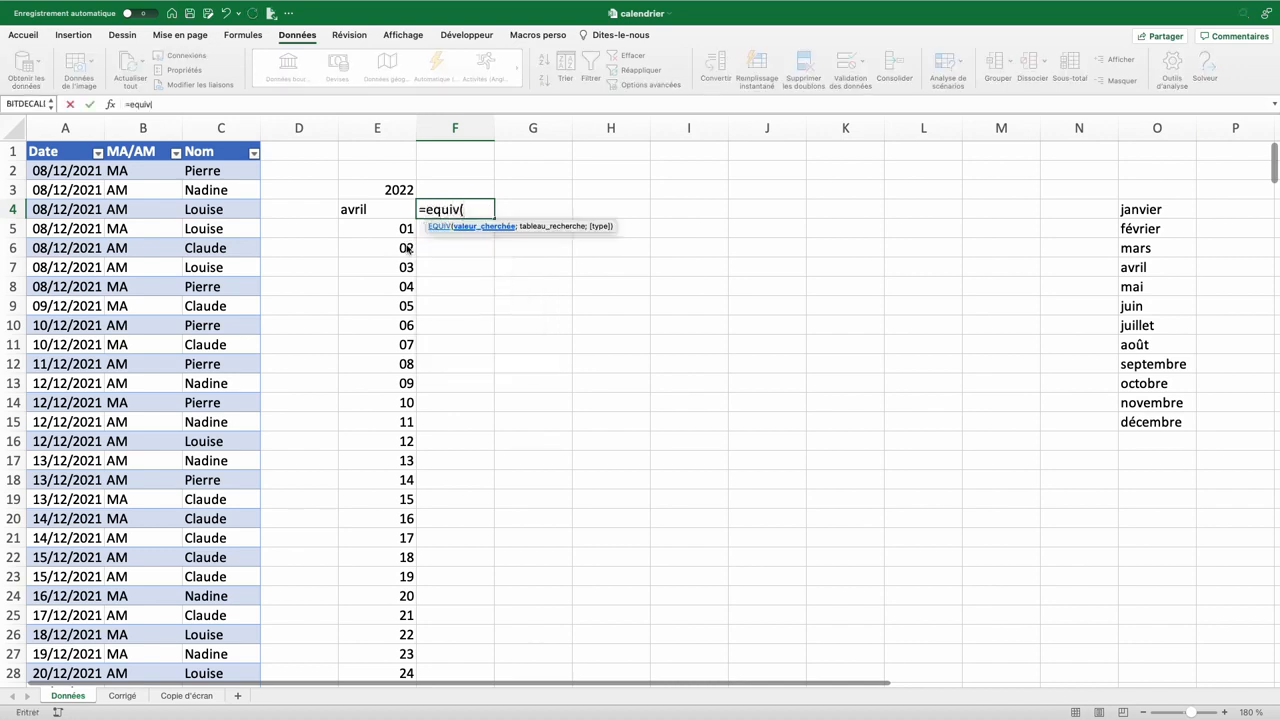
left_click(358, 209)
type(";")
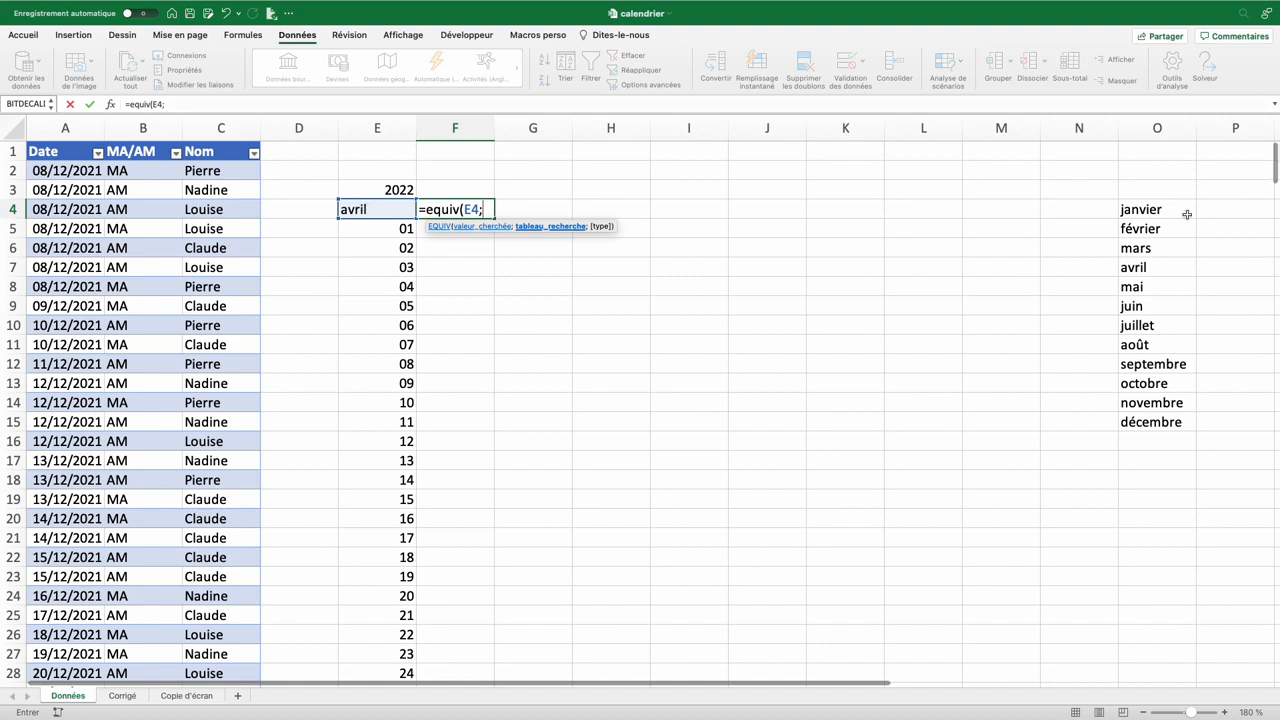
left_click_drag(1186, 209, 1151, 424)
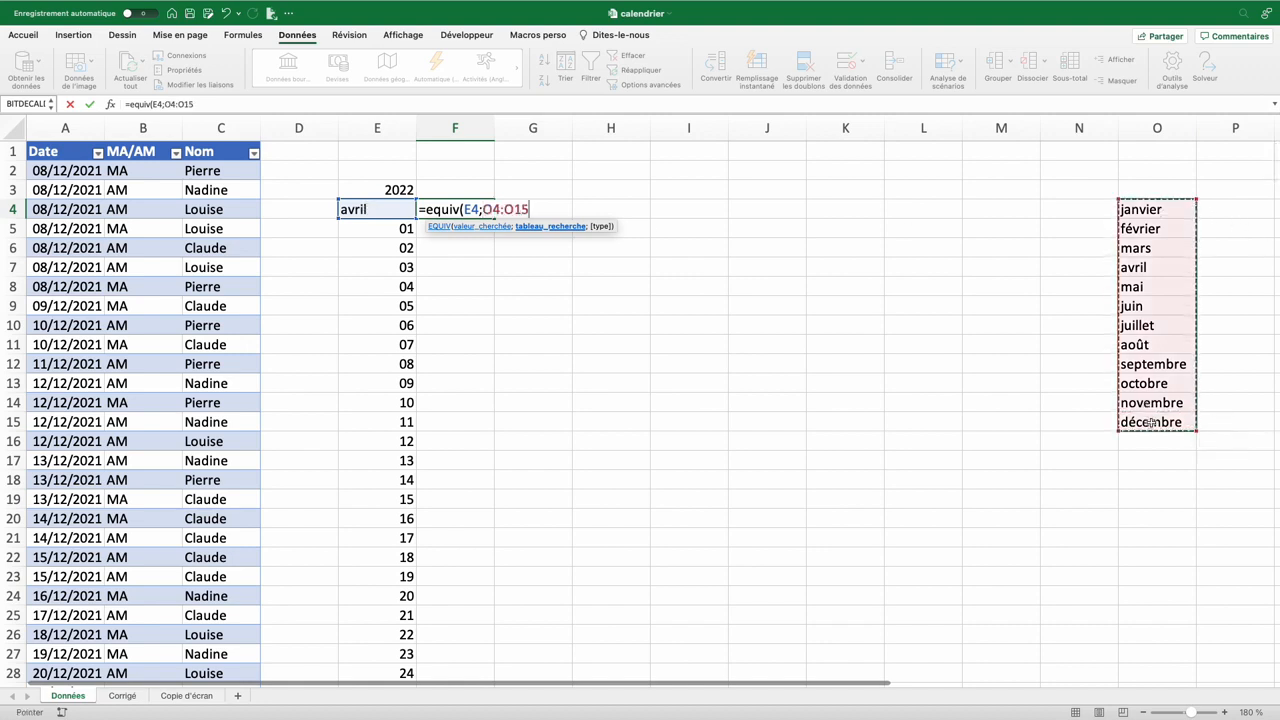
type(";")
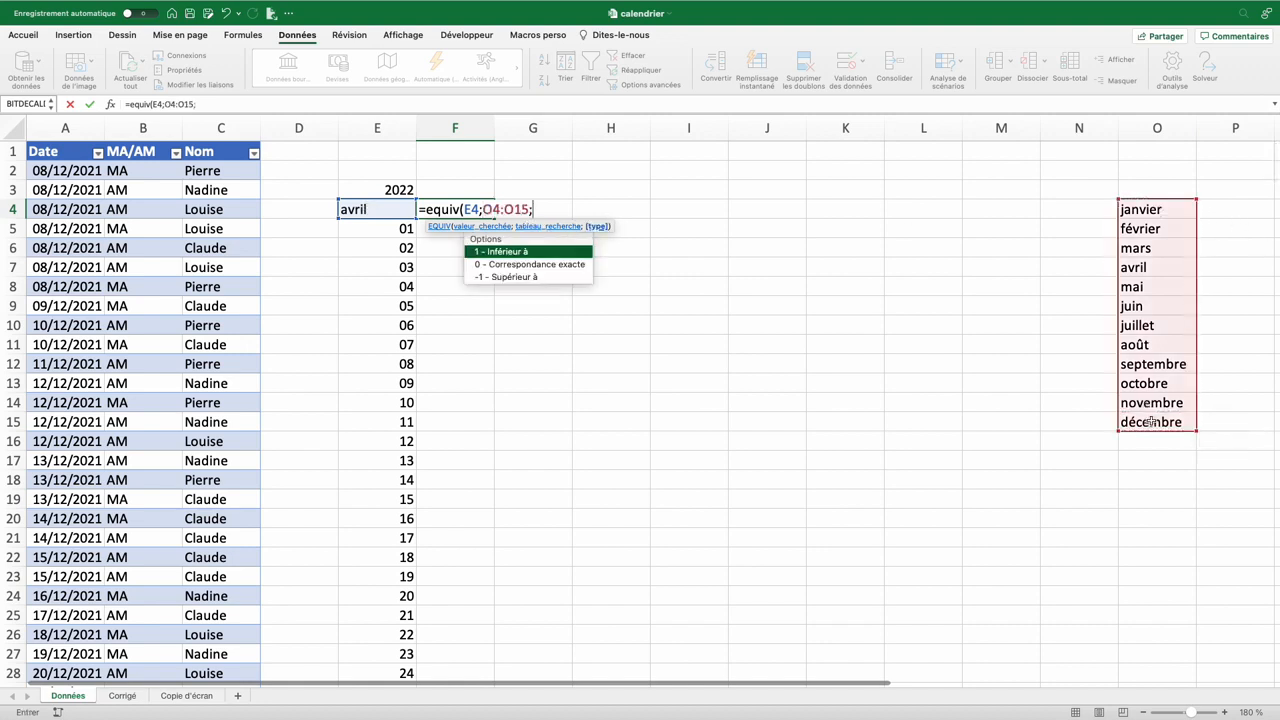
double_click(485, 264)
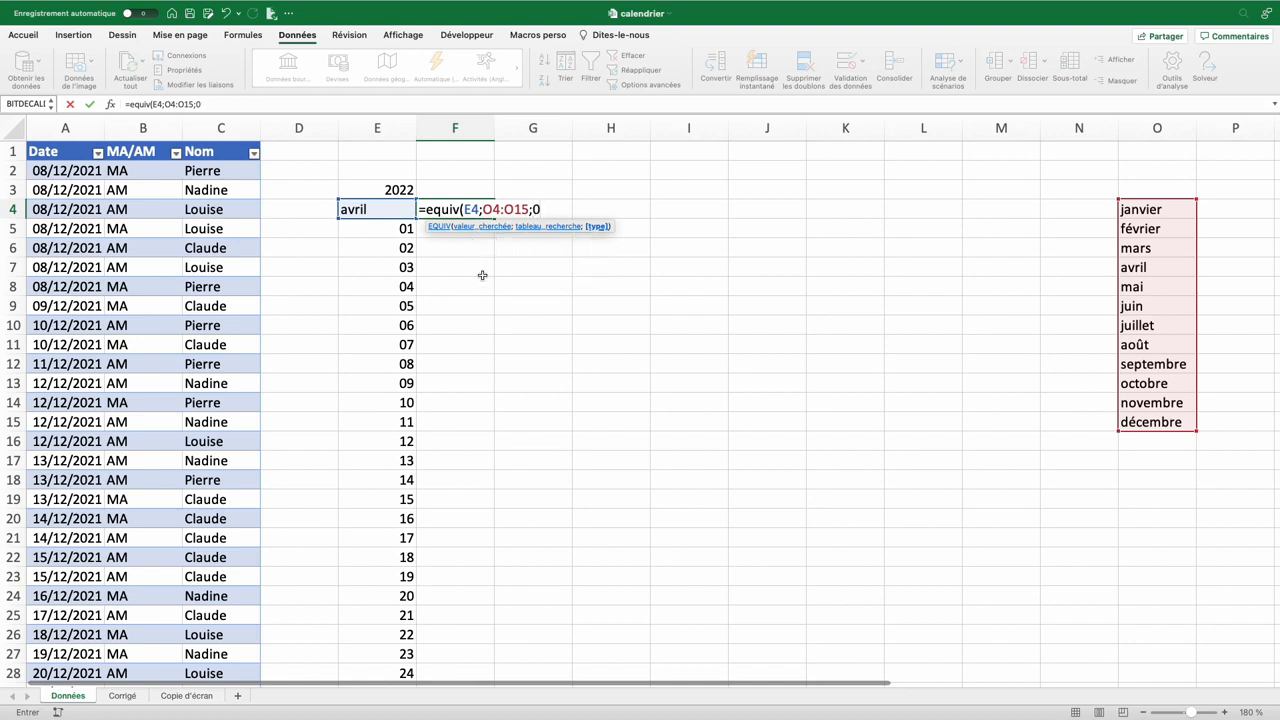
type(")")
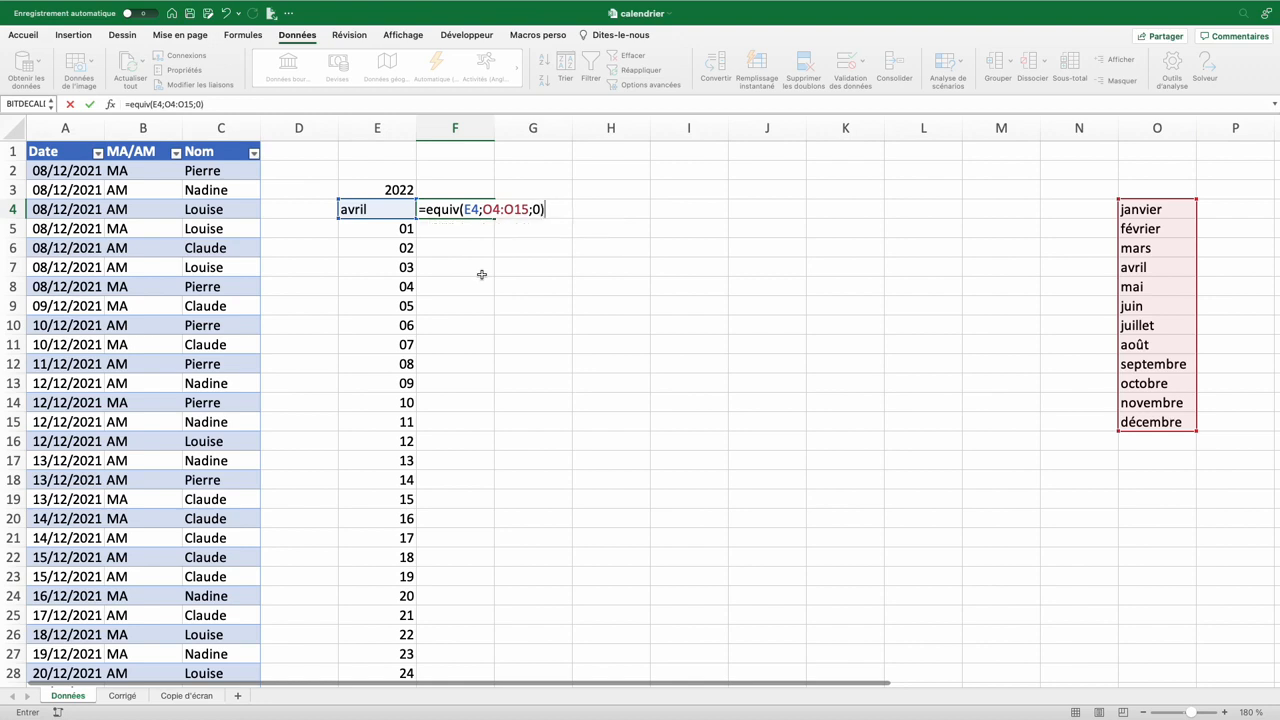
key("Return")
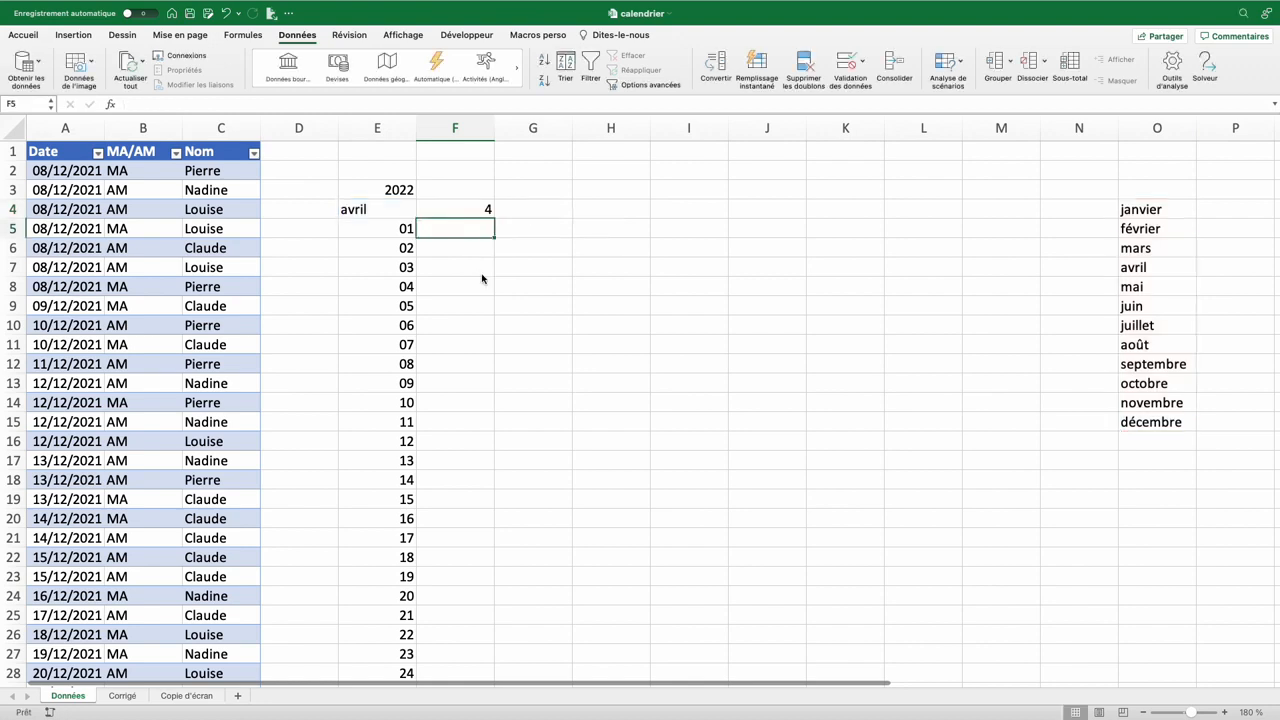
Check the month number in F4 against the month list, and choose décembre in cell E4 to test the formula
left_click(471, 208)
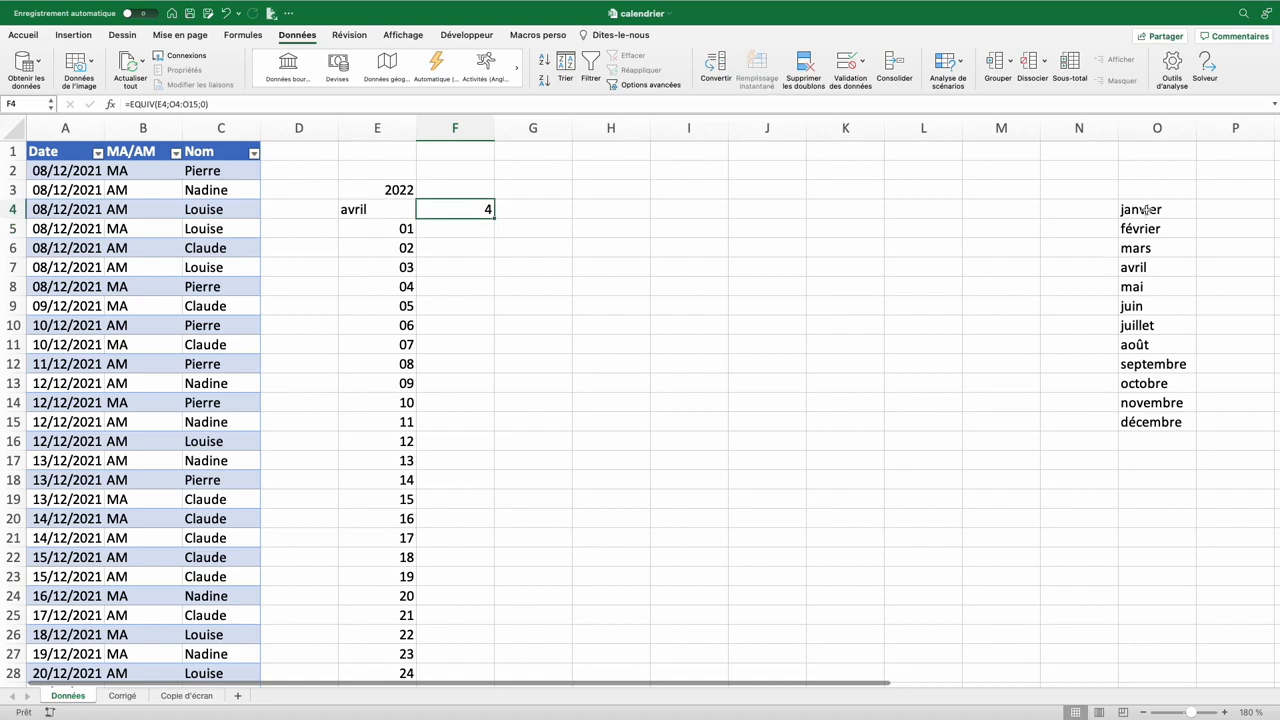
left_click_drag(1146, 212, 1136, 268)
left_click(1135, 267)
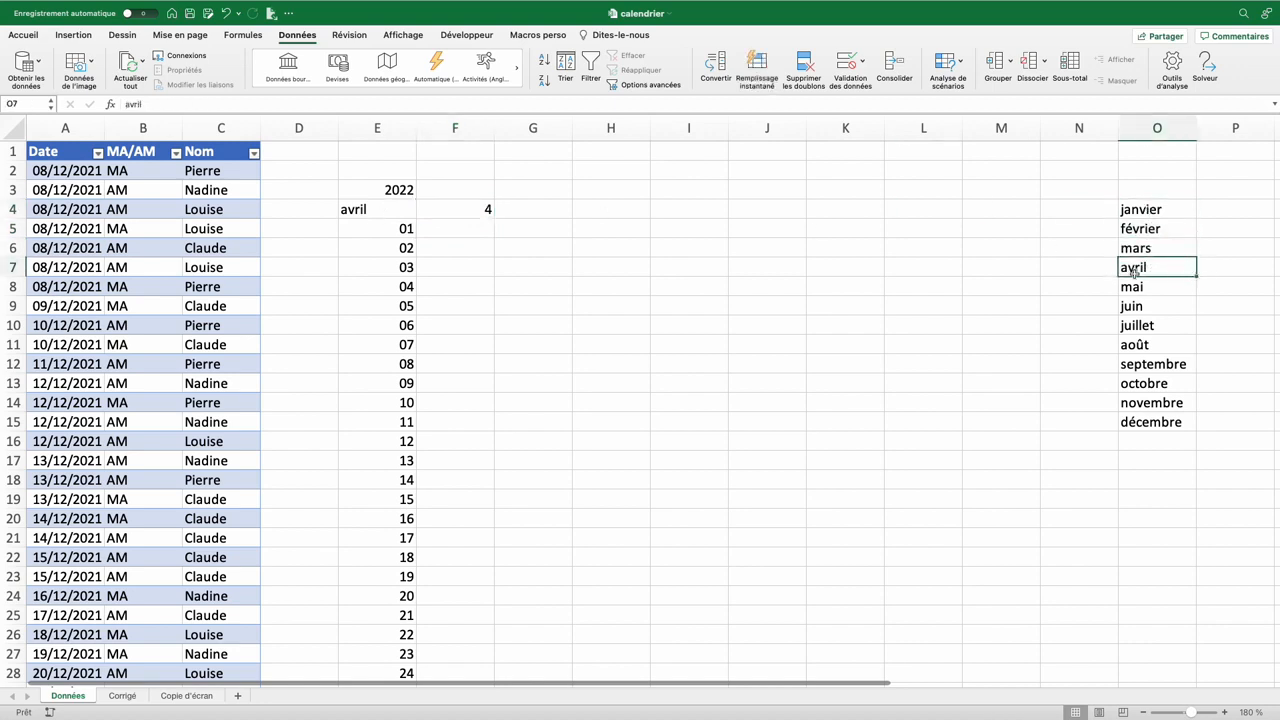
left_click(410, 213)
left_click(422, 213)
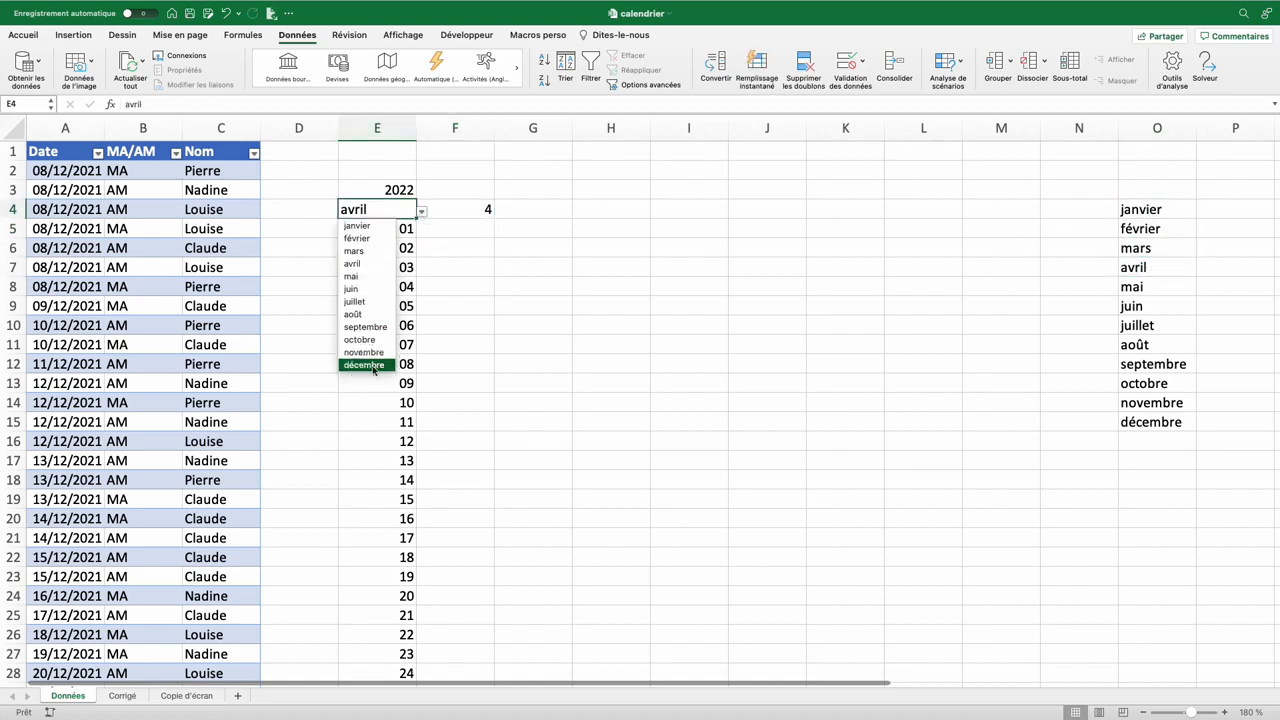
left_click(374, 368)
Move the month-number formula from cell F4 to cell O2, above the month list
left_click(470, 212)
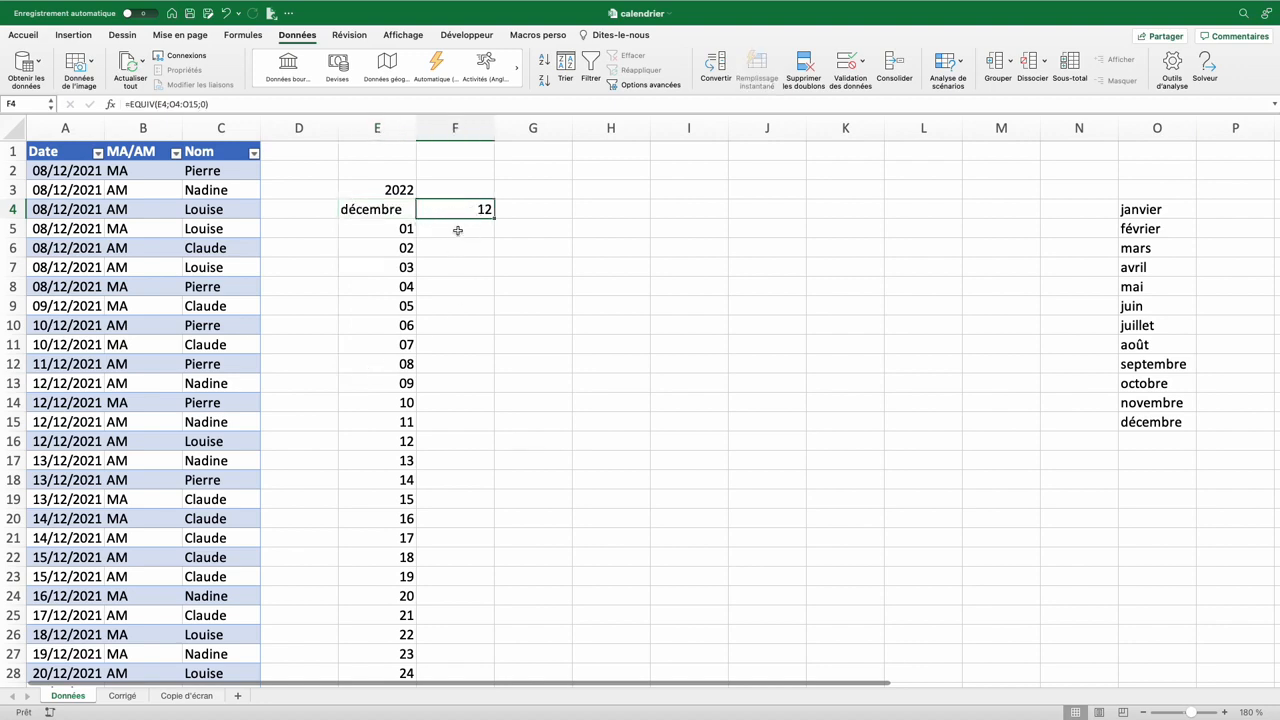
left_click_drag(497, 214, 1146, 172)
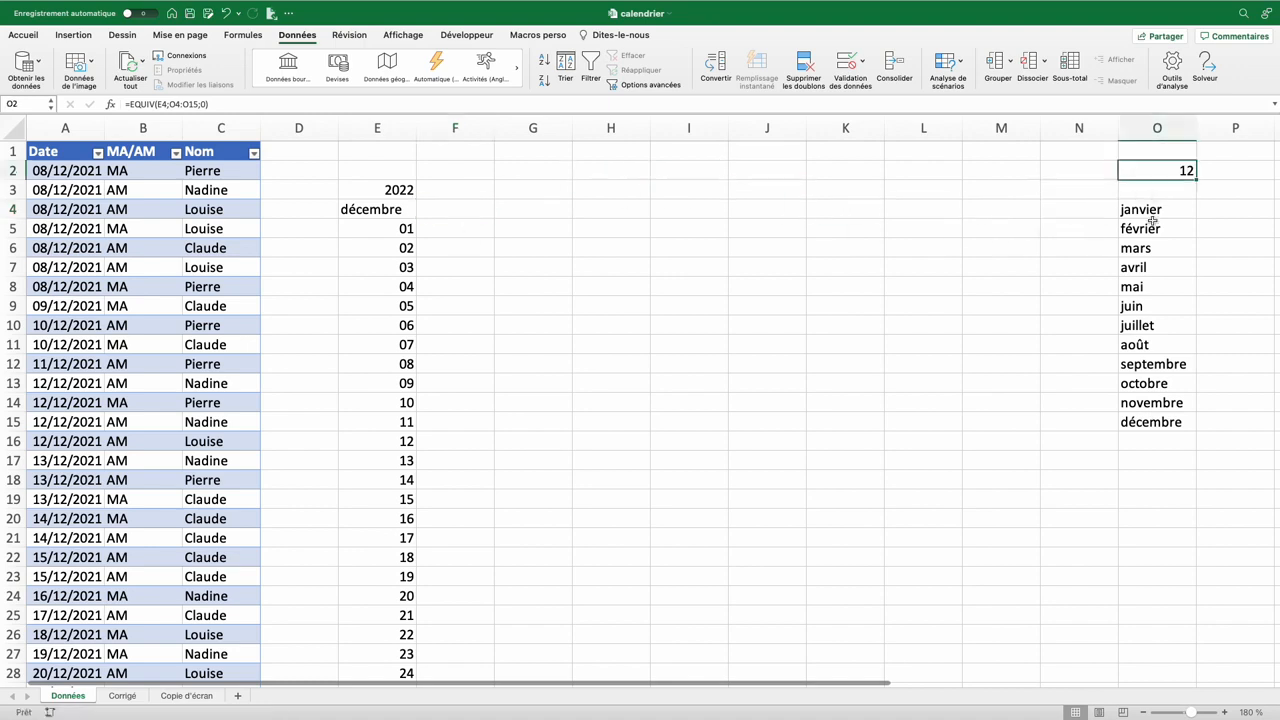
Enter the four staff members' first names across F4:I4 and the heading Matin in F3
left_click(467, 209)
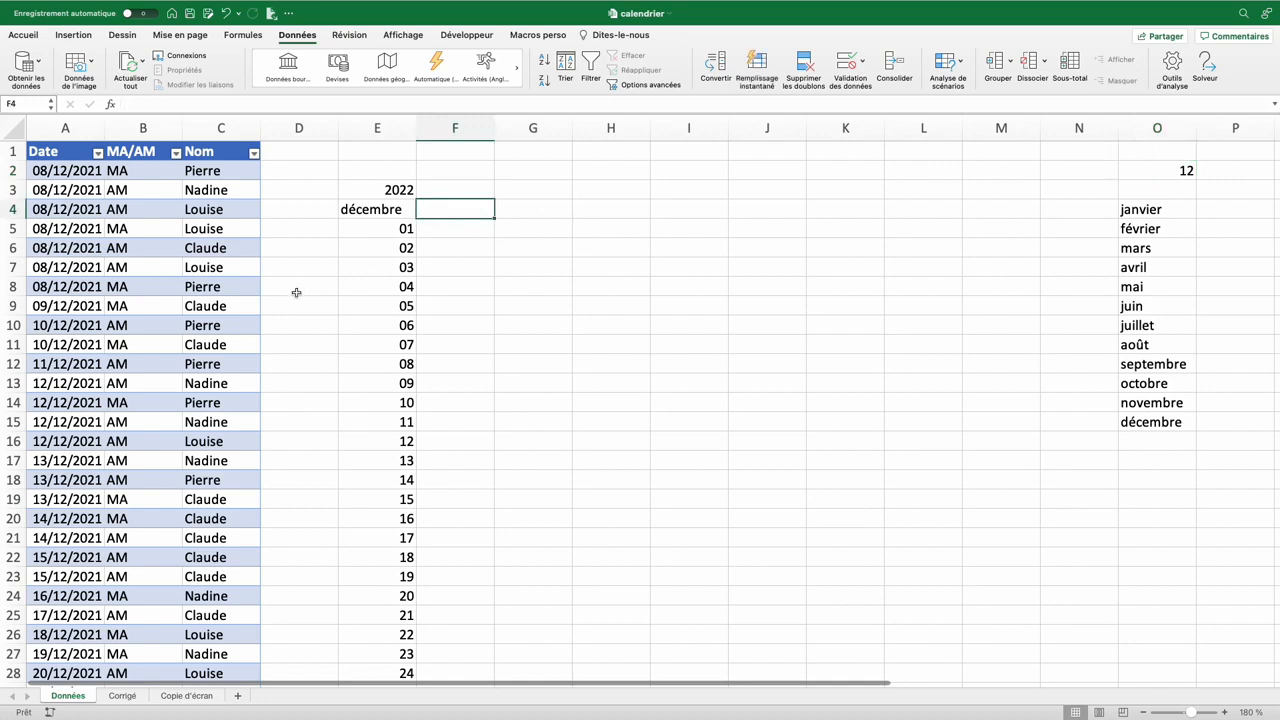
type("Pierre")
key("Tab")
type("Louise")
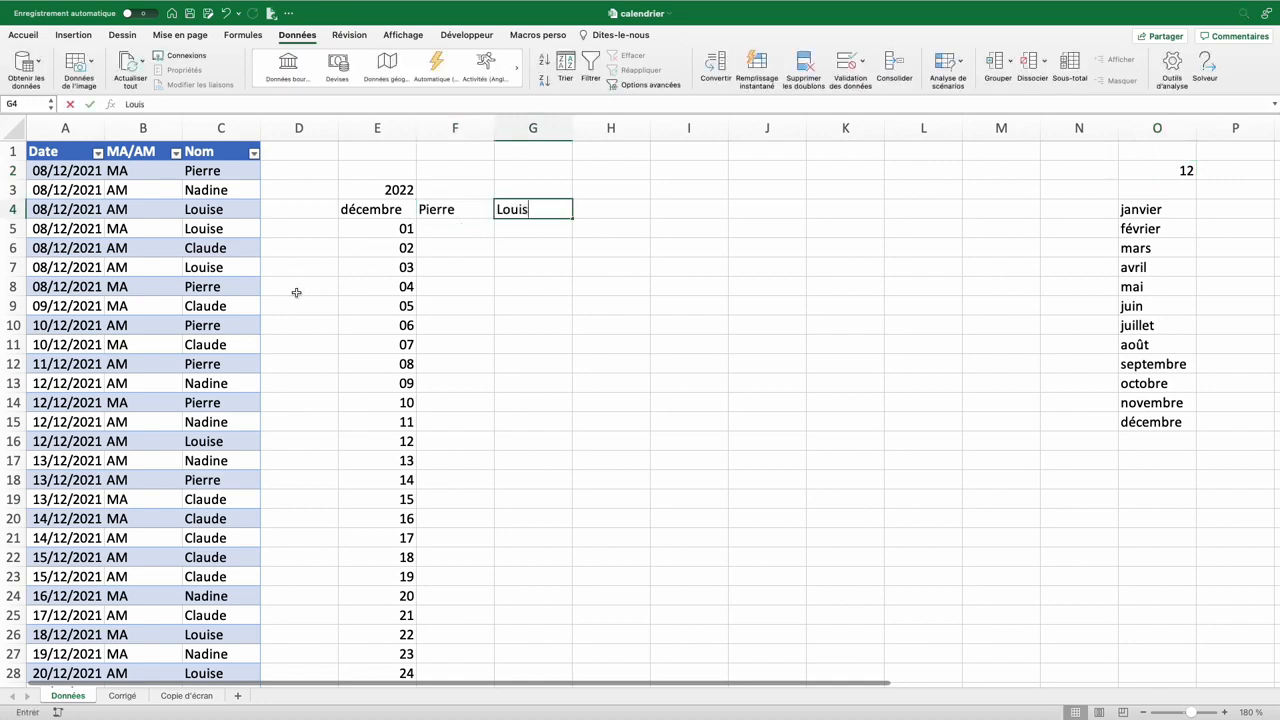
key("Tab")
type("Claude")
key("Tab")
type("Nadine")
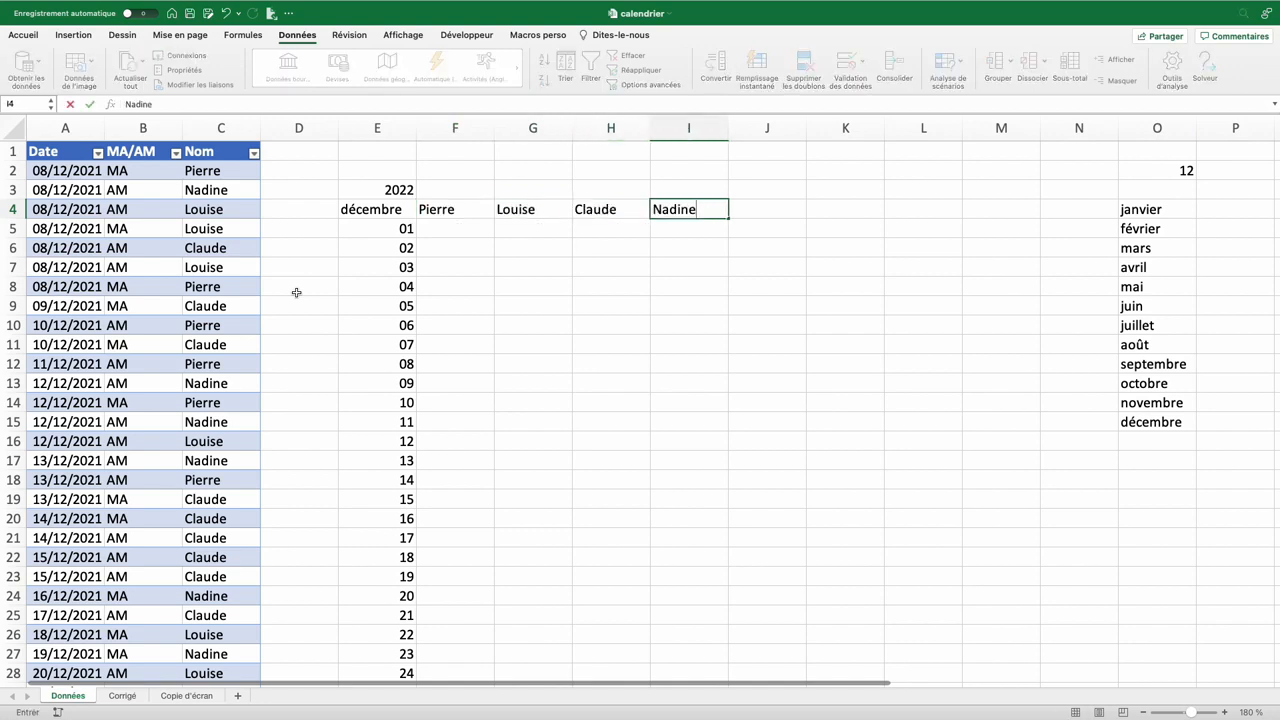
left_click(472, 196)
type("Matin")
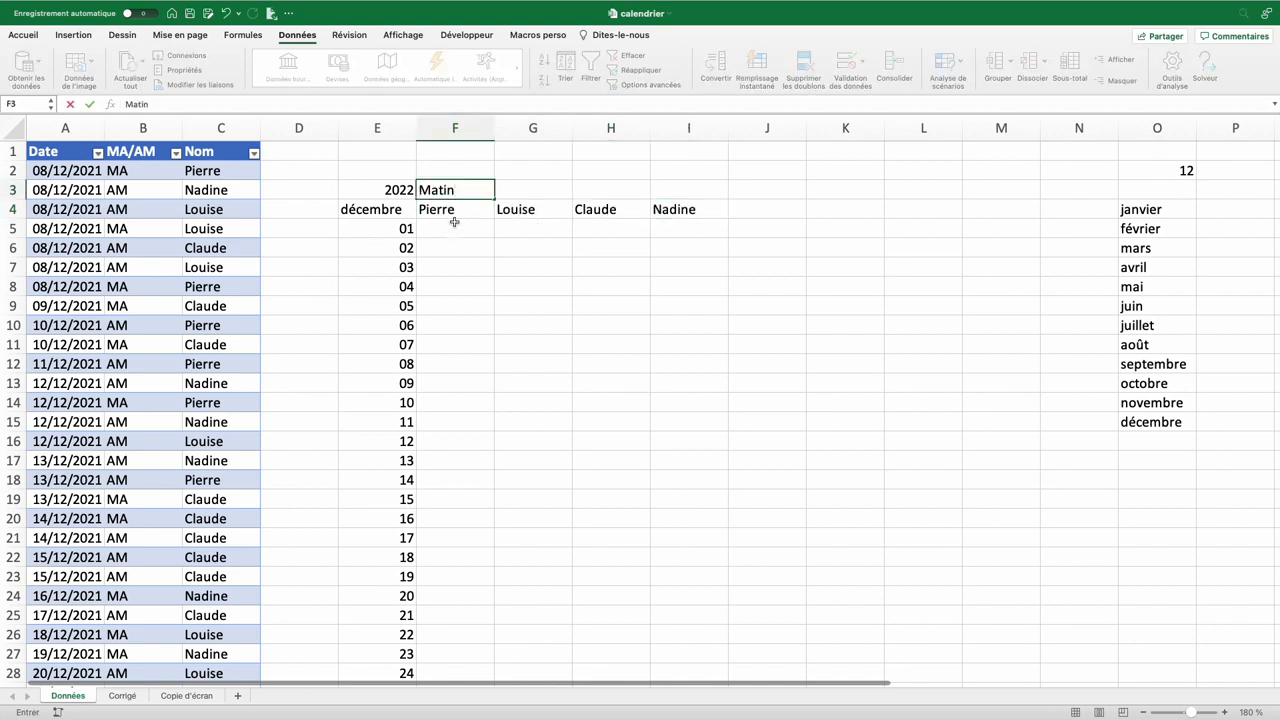
left_click(456, 218)
Copy the heading block F3:I4 to J3 and change the copied heading in J3 to Après-midi
left_click_drag(463, 189, 680, 212)
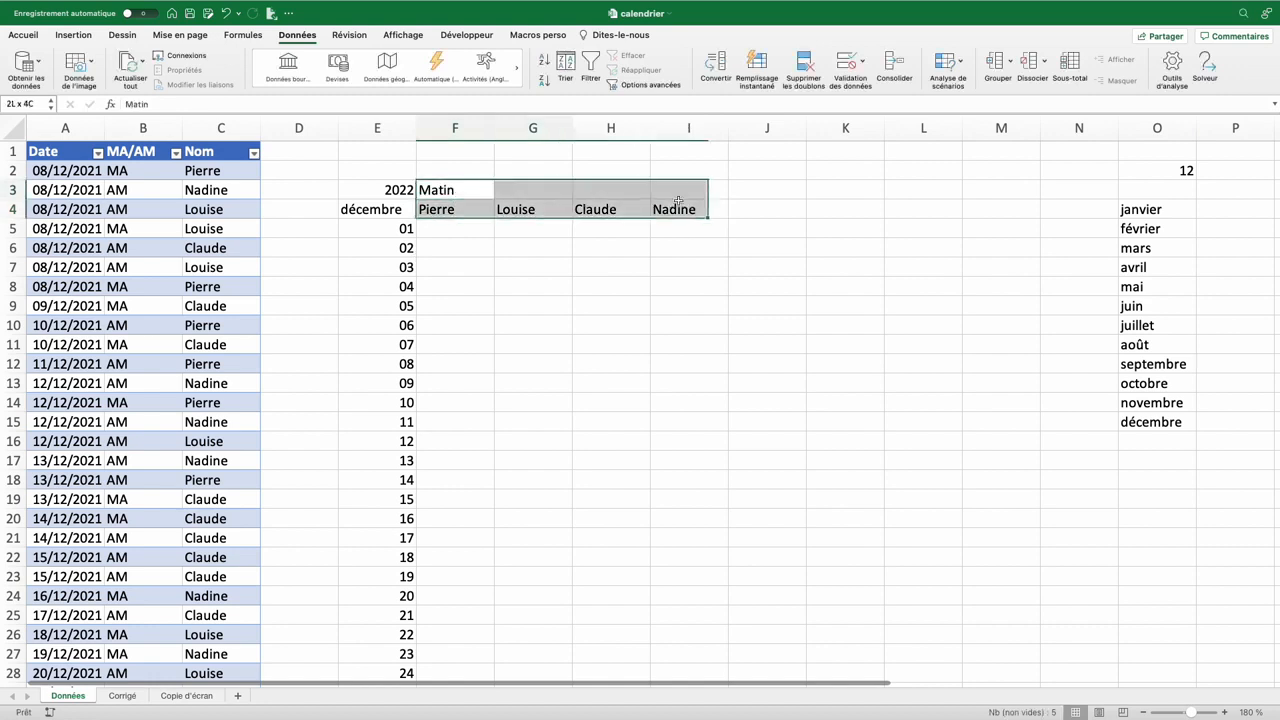
key("super+c")
left_click(758, 191)
key("super+v")
left_click(758, 191)
type("Après-")
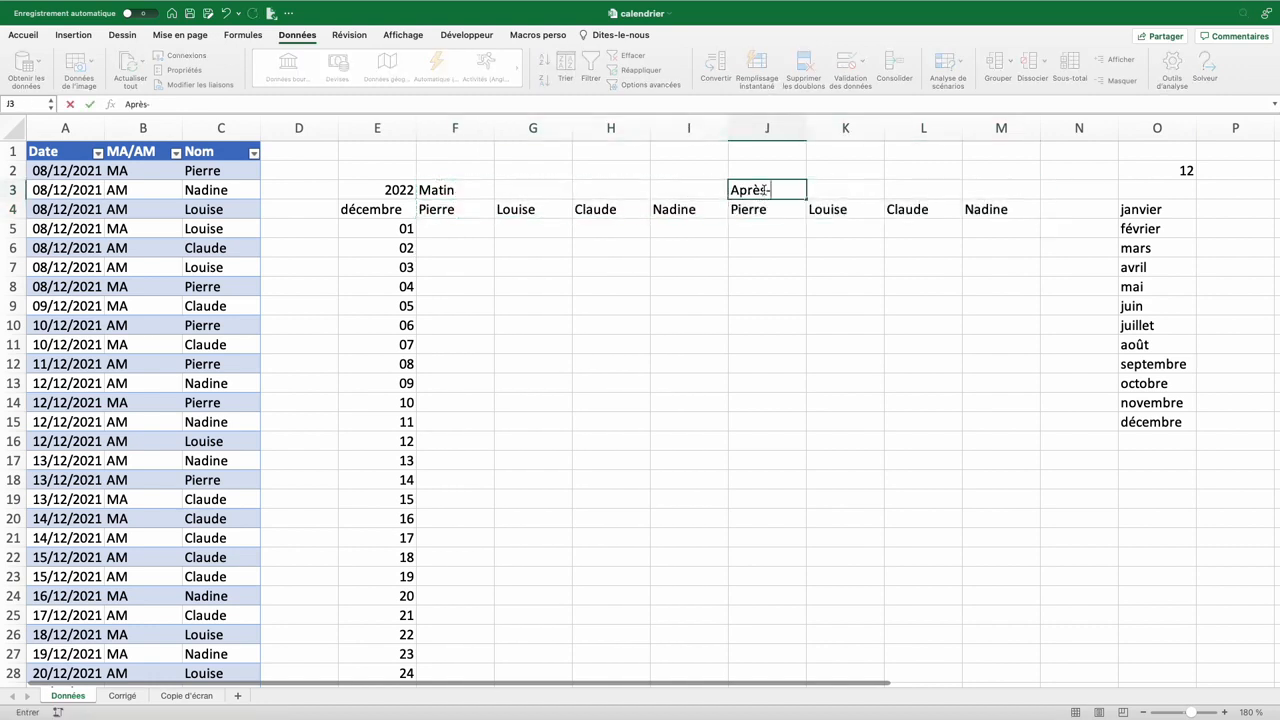
type("midi")
key("Return")
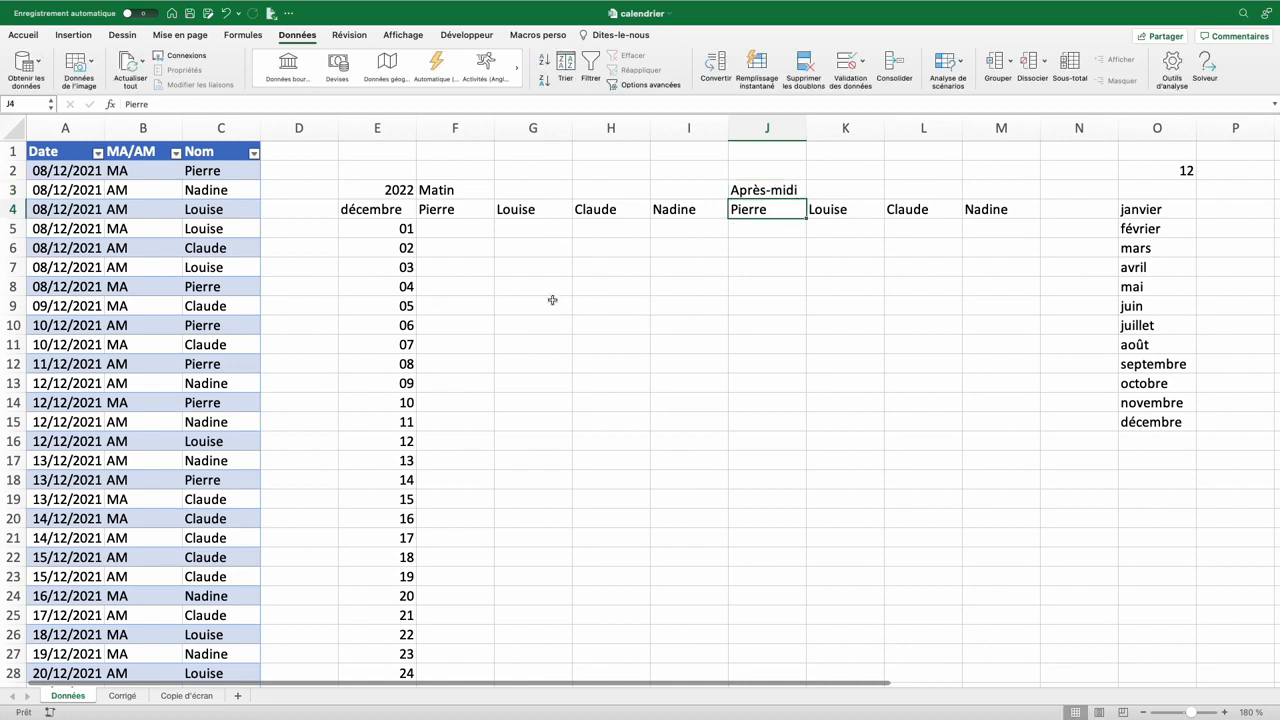
Choose janvier from the month list in cell E4
left_click(466, 234)
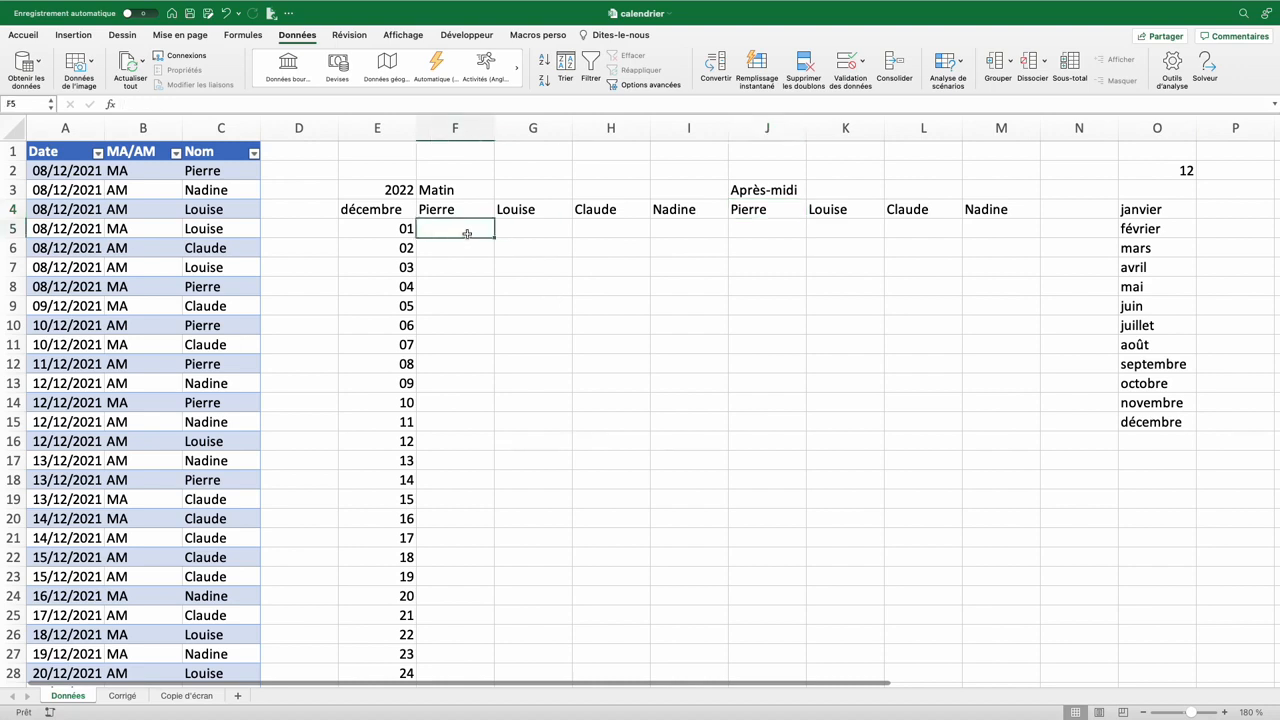
left_click(401, 211)
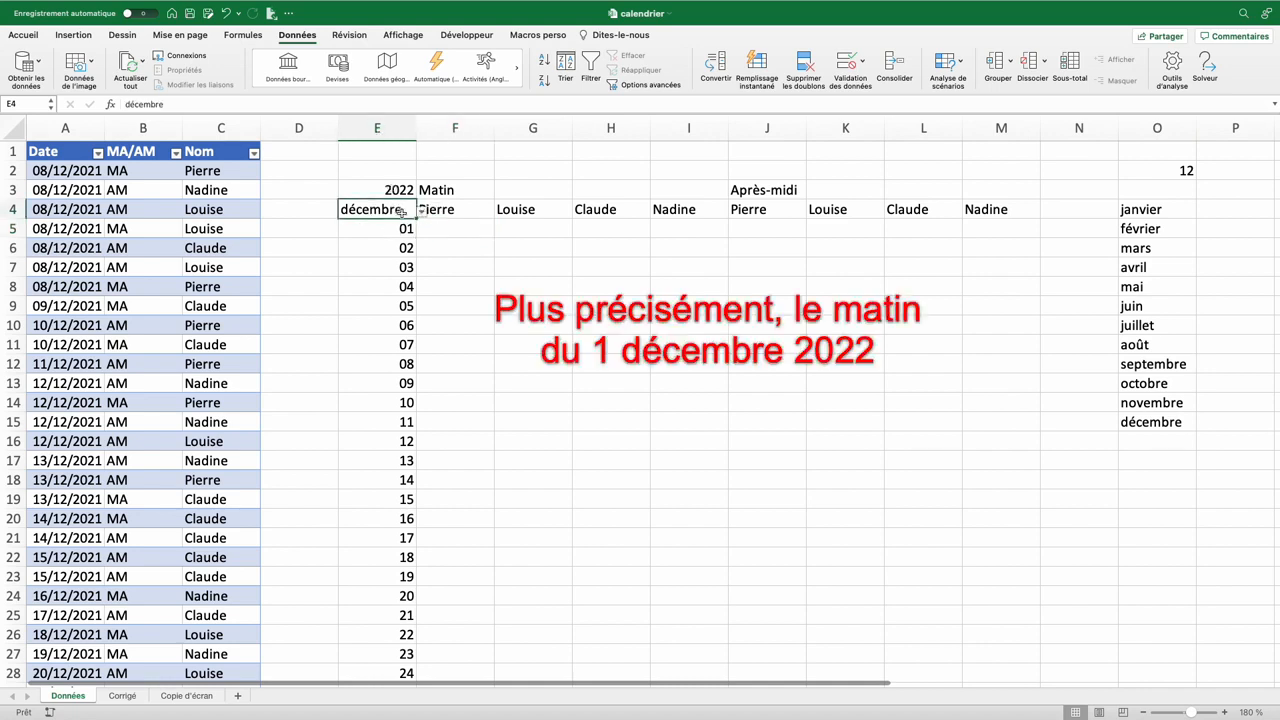
left_click(422, 211)
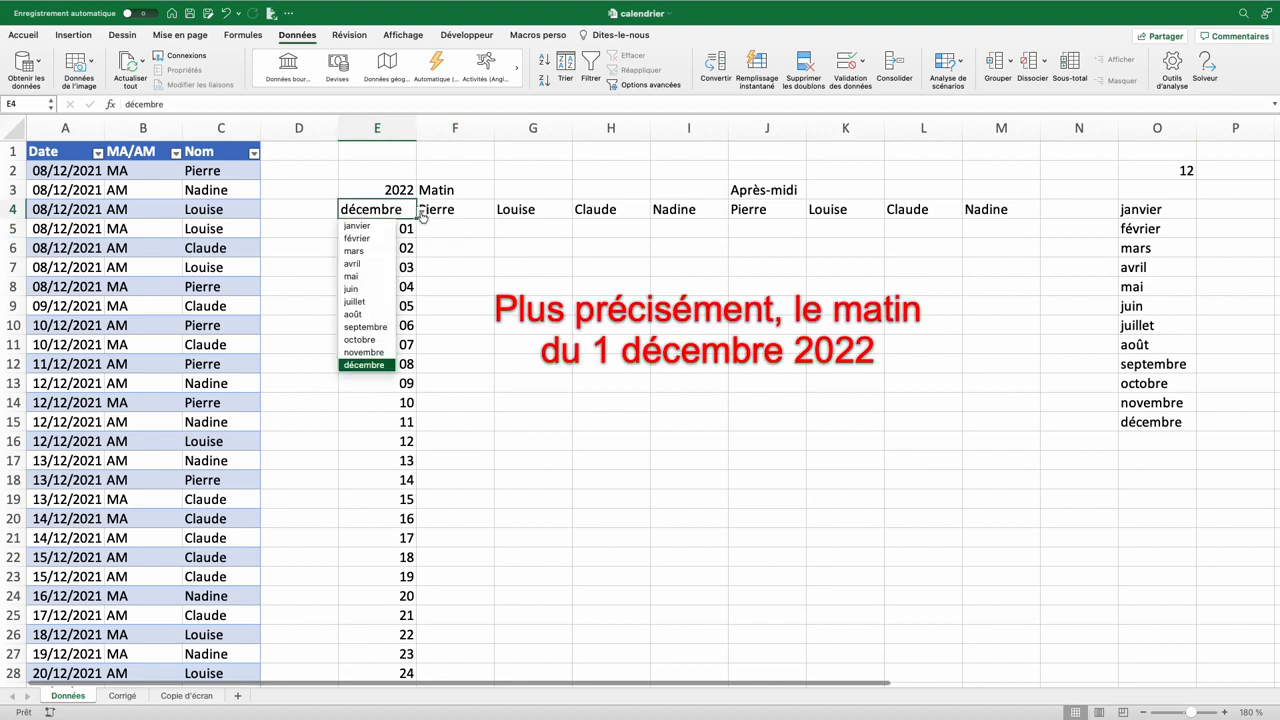
left_click(367, 229)
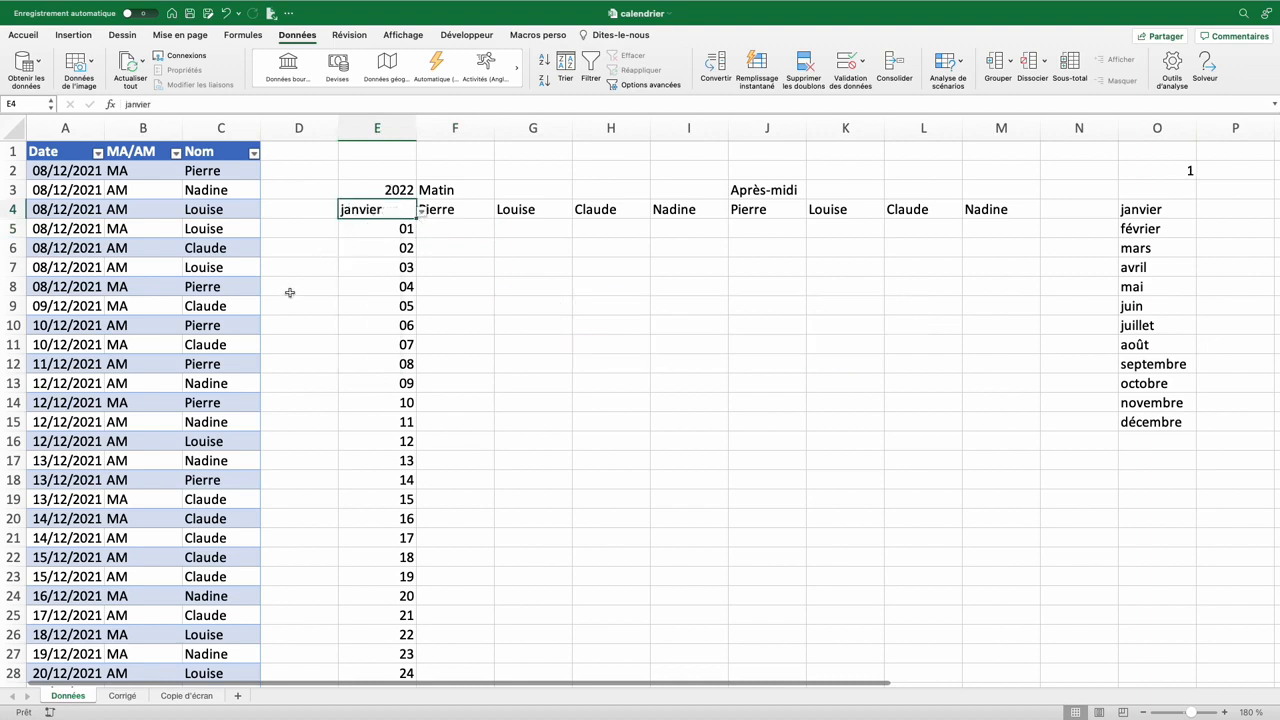
Name the range of morning staff names F4:I4 Liste_Pers
left_click(452, 233)
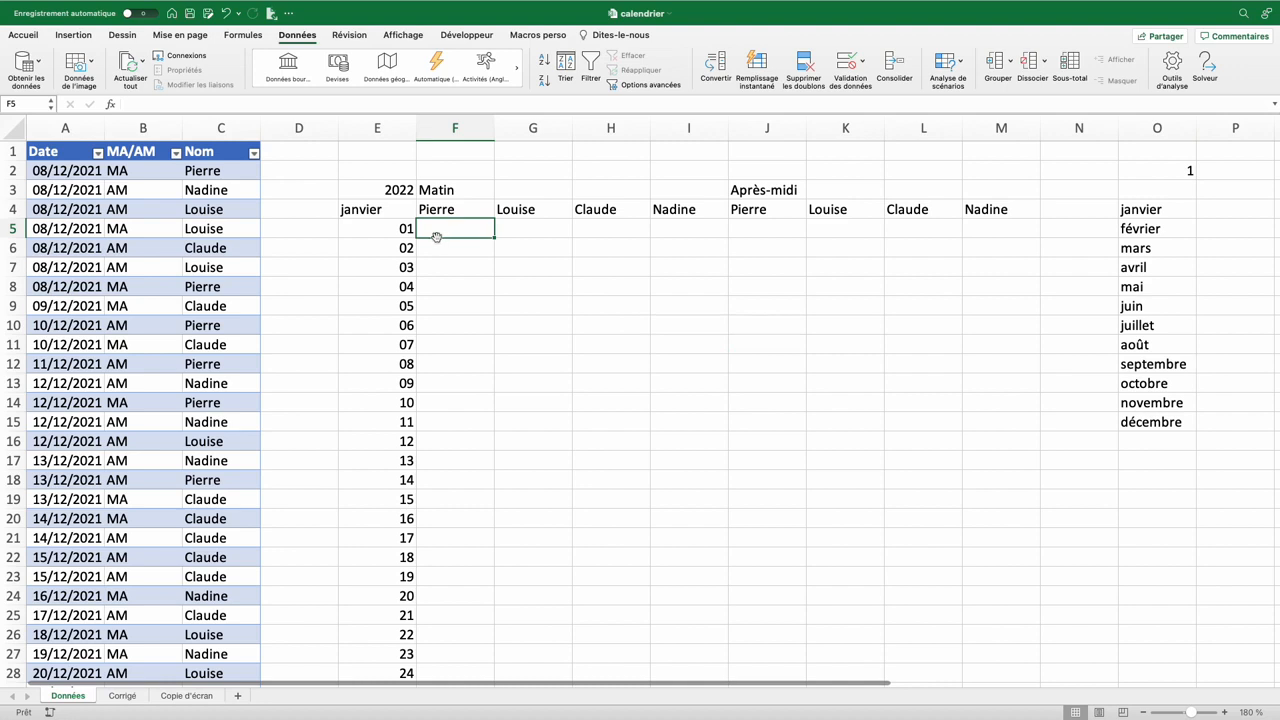
left_click(384, 228)
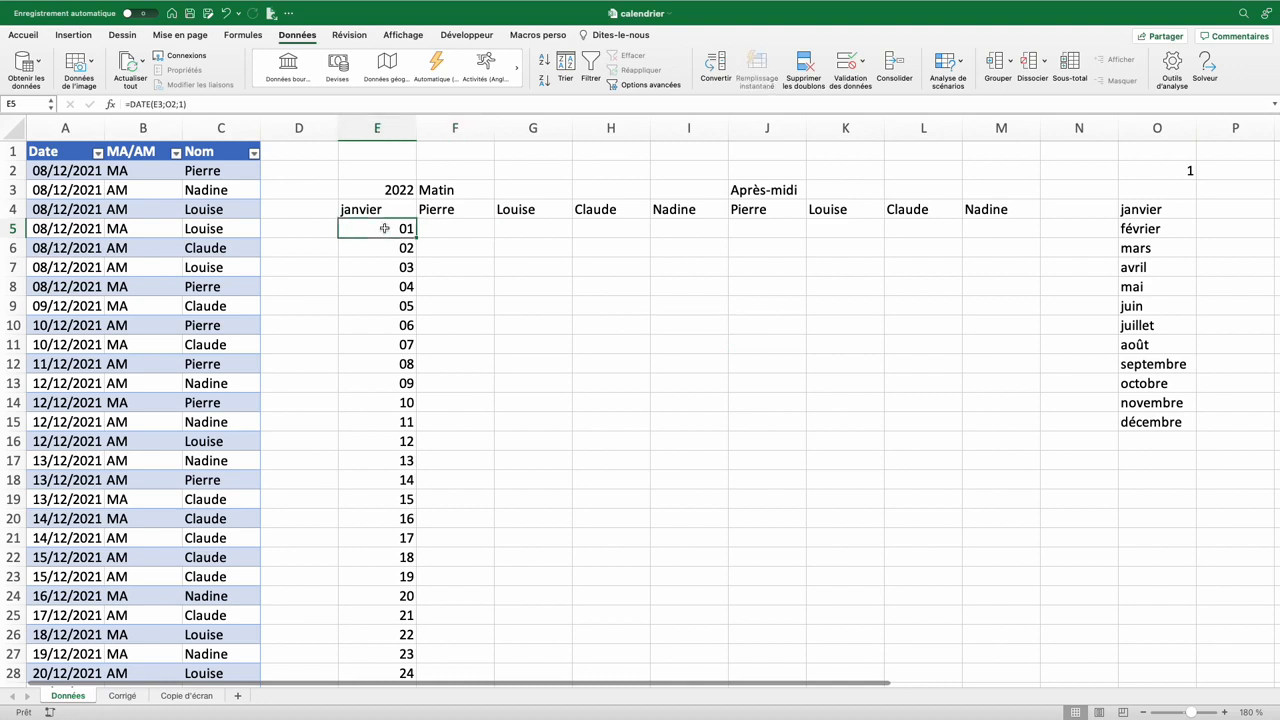
scroll(389, 557, "down", 5)
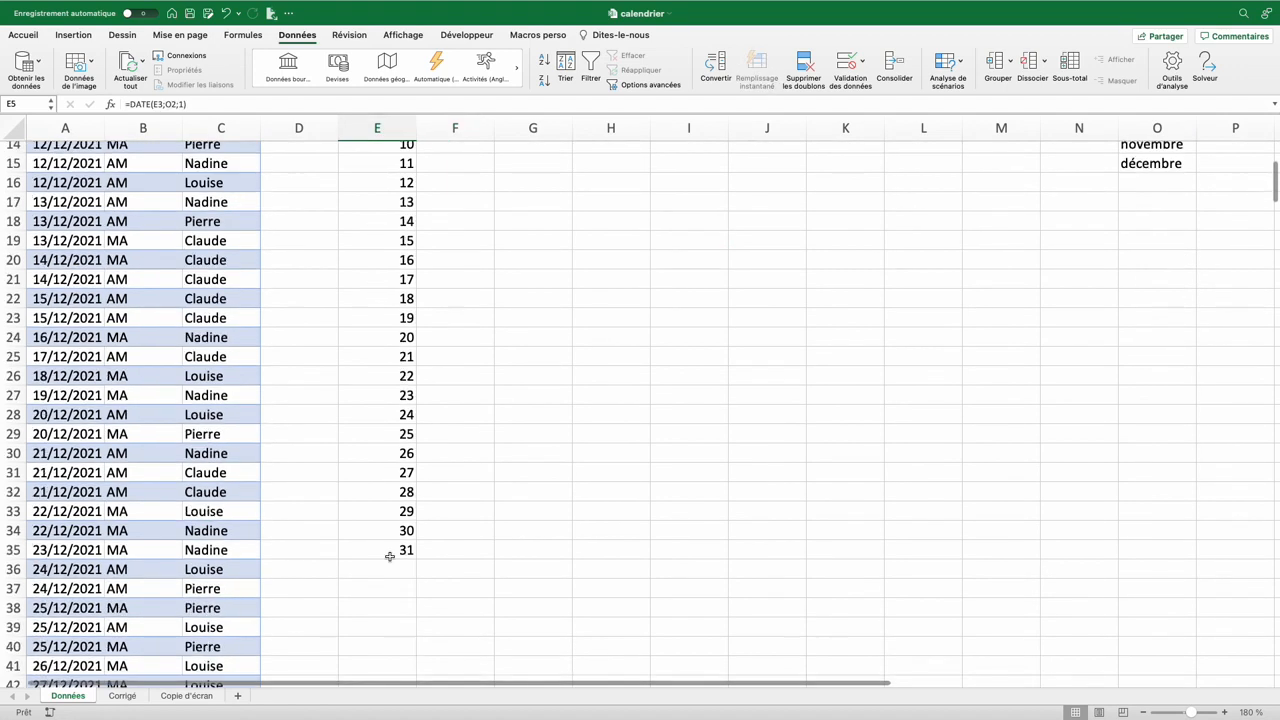
scroll(397, 531, "up", 5)
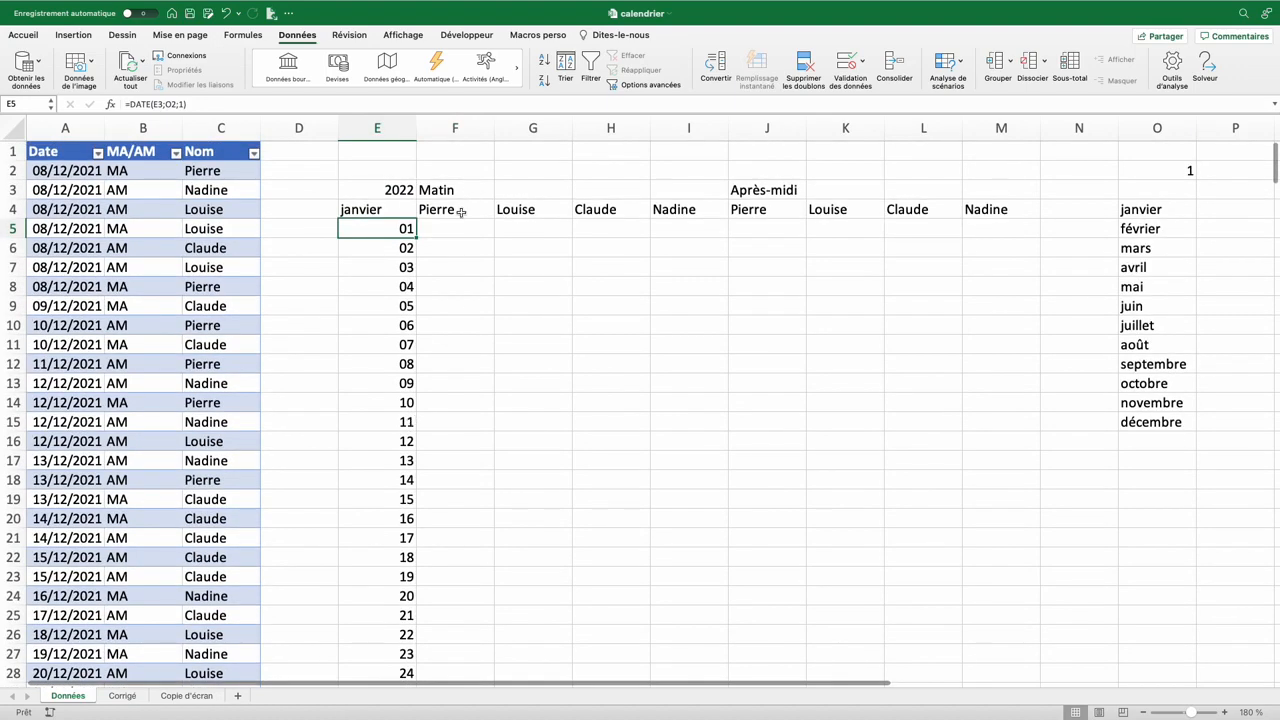
left_click_drag(458, 211, 680, 211)
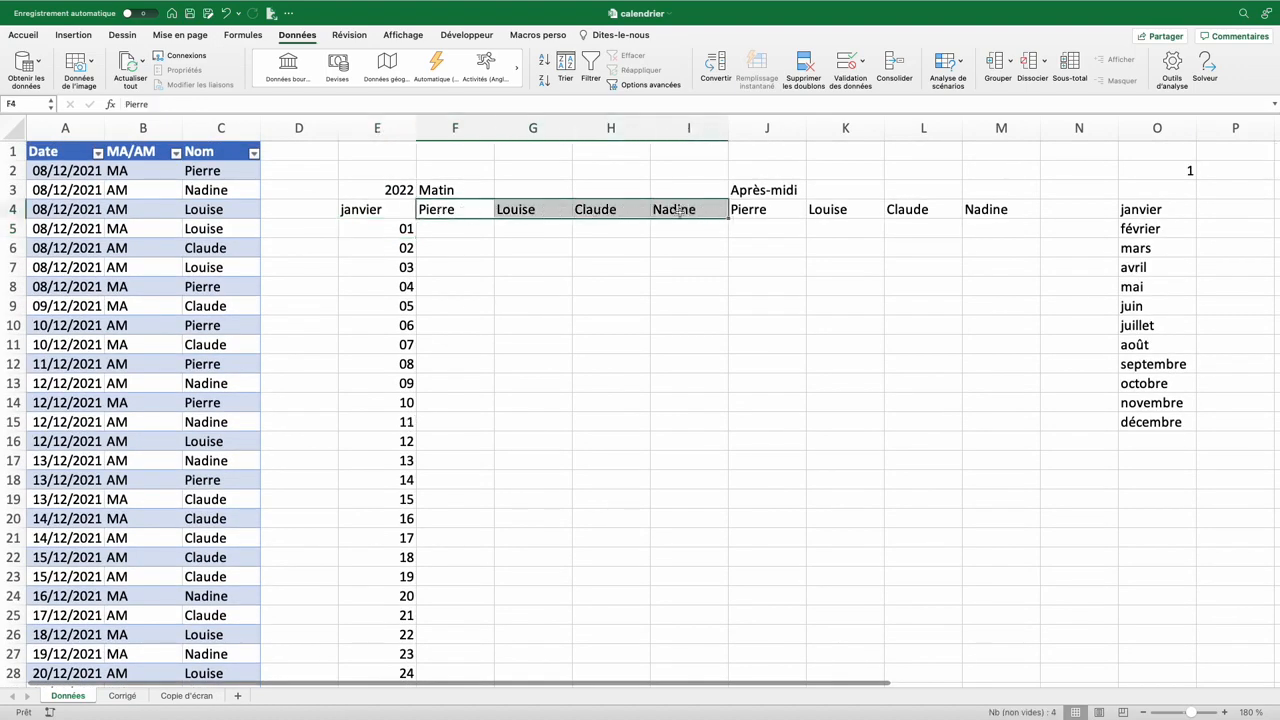
left_click(22, 104)
type("Liste_Pers")
key("Return")
Name the range of calendar days E5:E35 Liste_jour
left_click(386, 232)
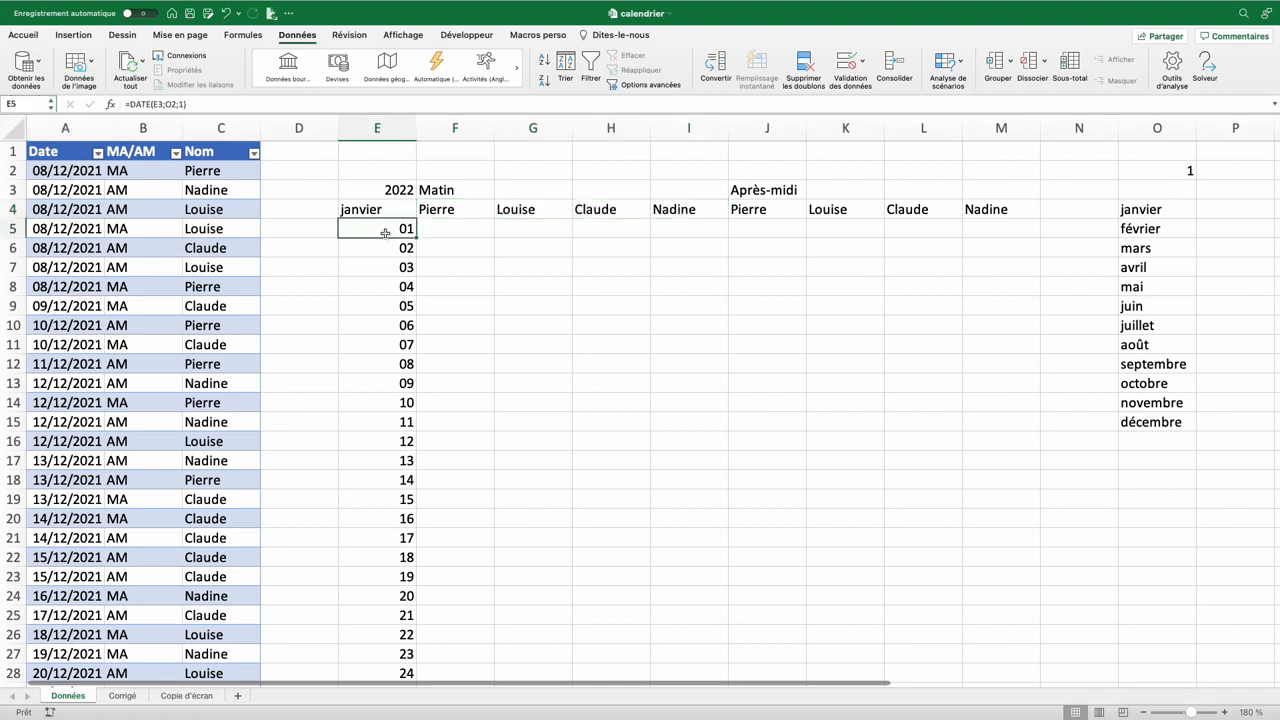
scroll(371, 260, "down", 5)
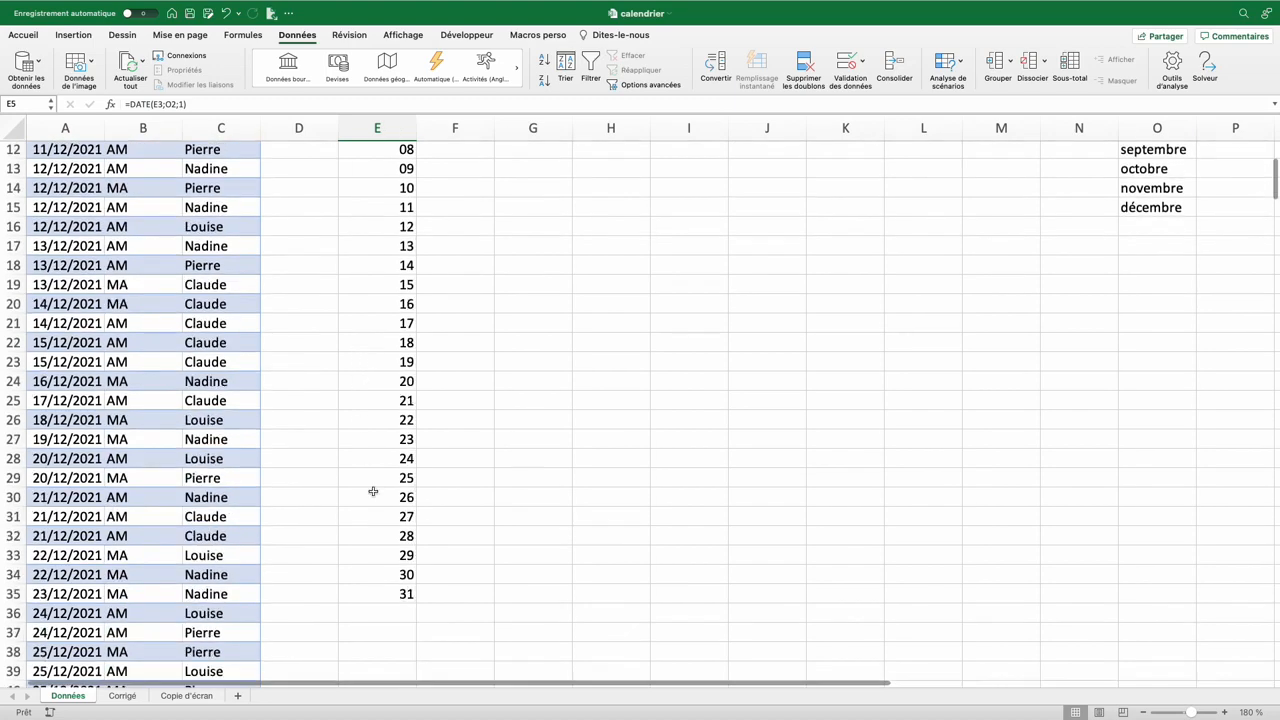
left_click(398, 594, "shift")
scroll(340, 314, "up", 5)
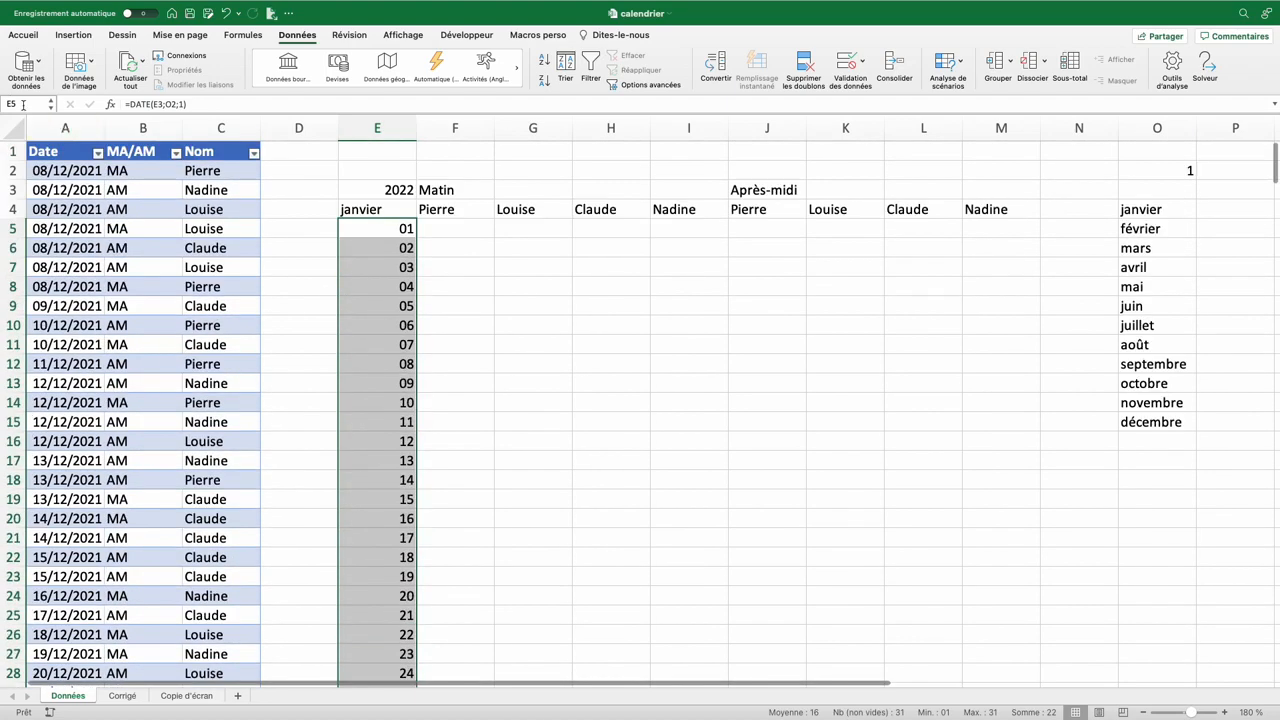
left_click(23, 105)
type("Liste_jour")
left_click(450, 228)
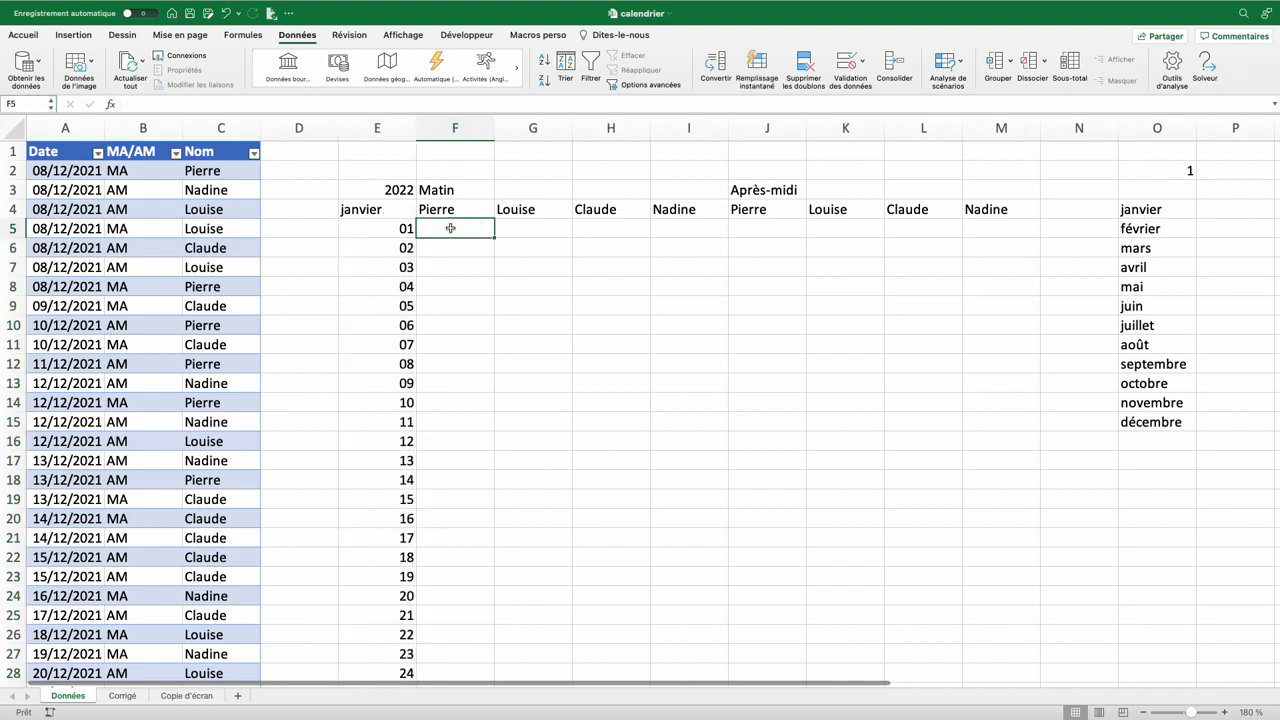
Start a NB.SI.ENS formula in F5 that matches the data table's Date column against Liste_jours
type("=nb.s")
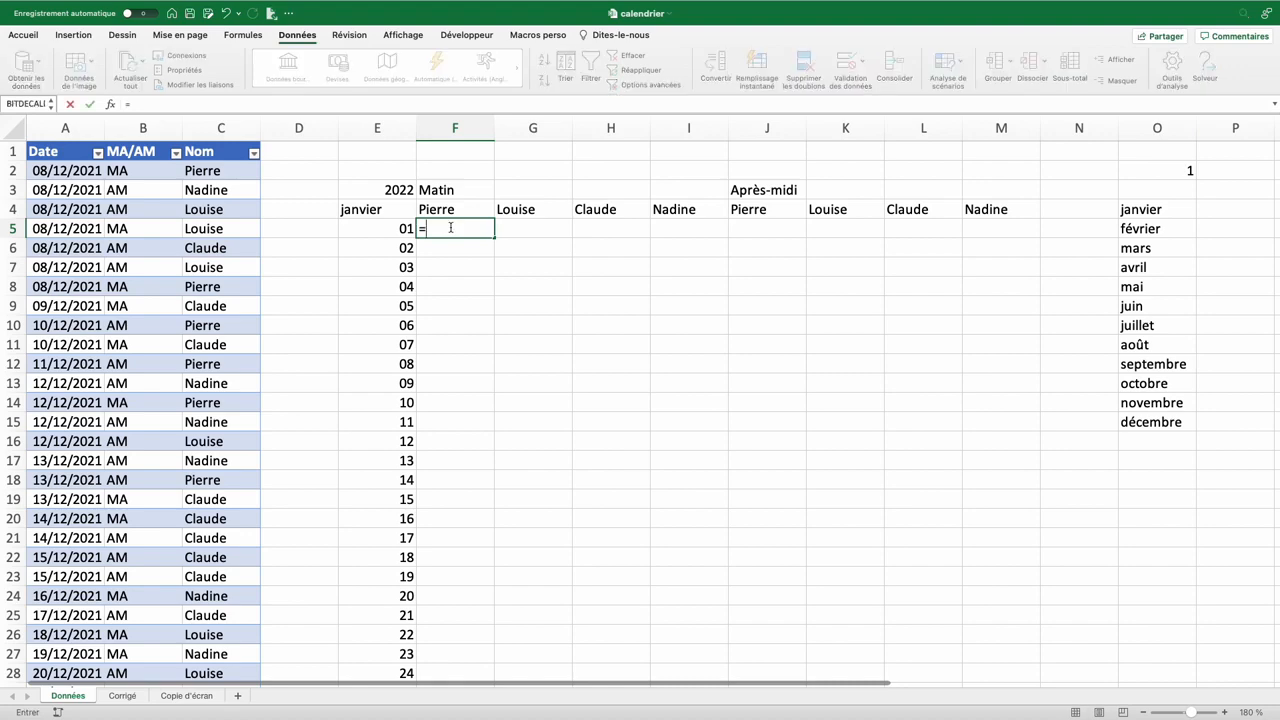
type("i.ens(")
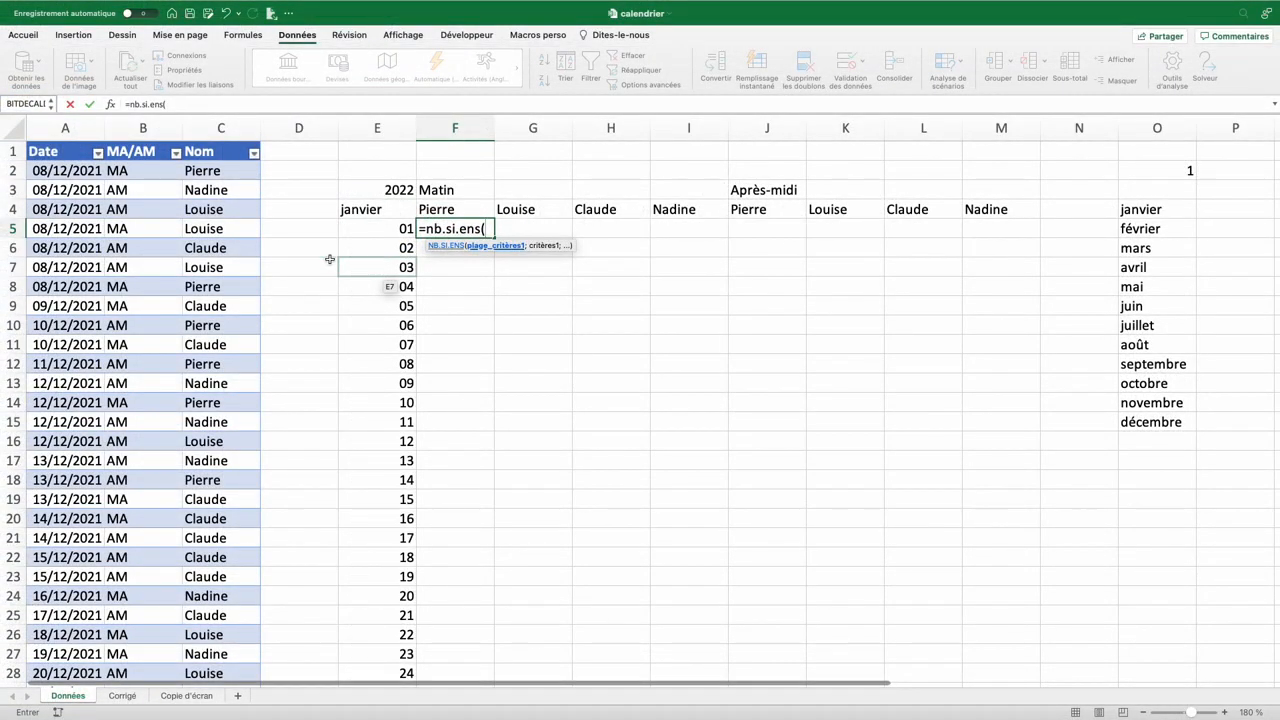
left_click(53, 148)
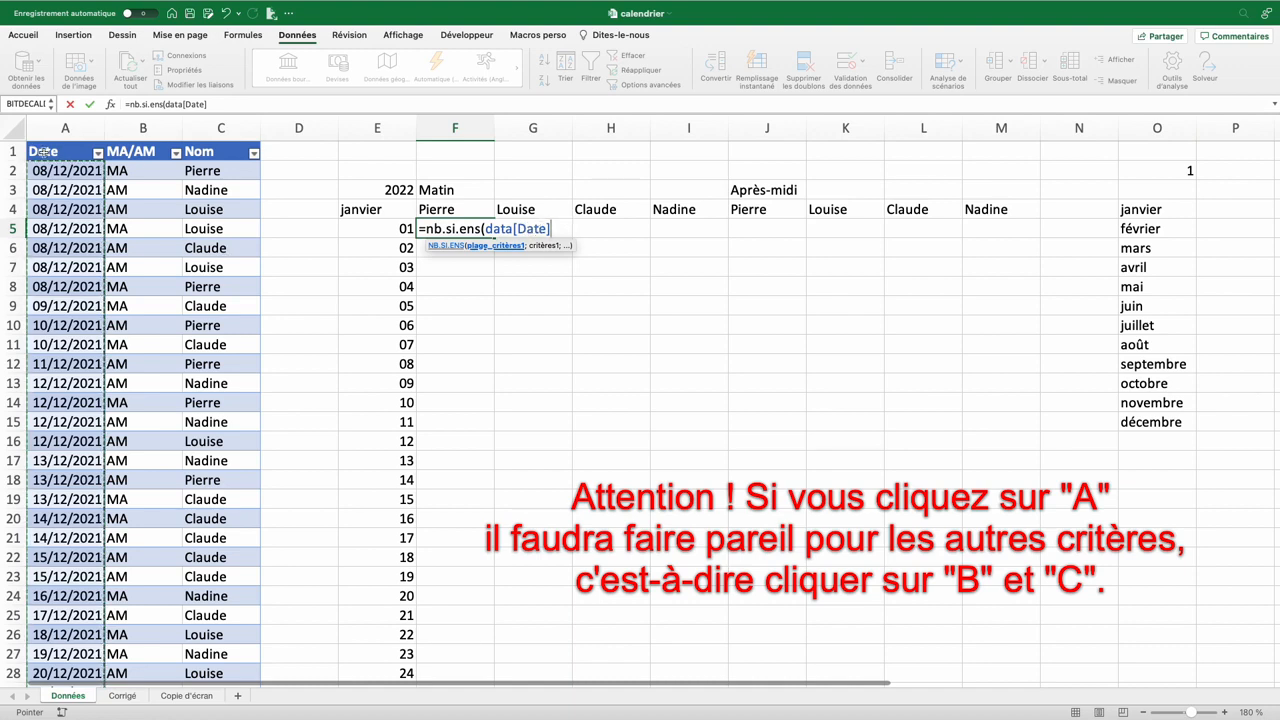
type(";")
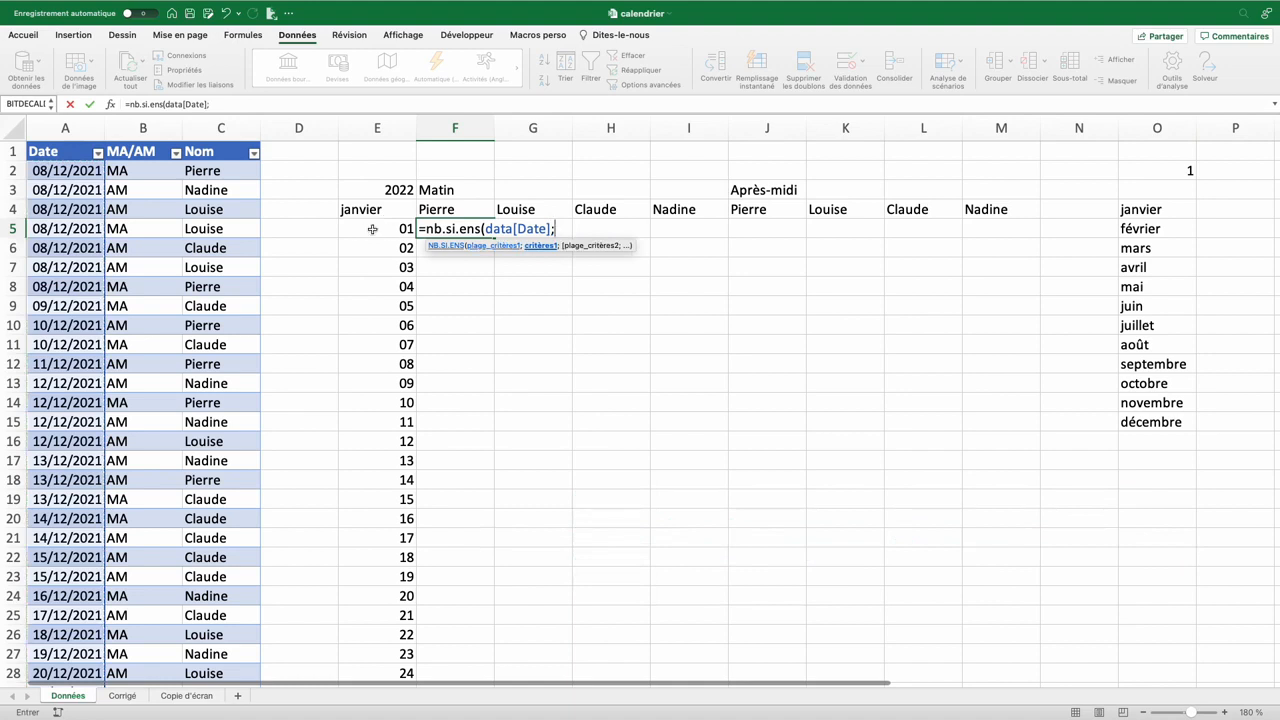
type("Lis")
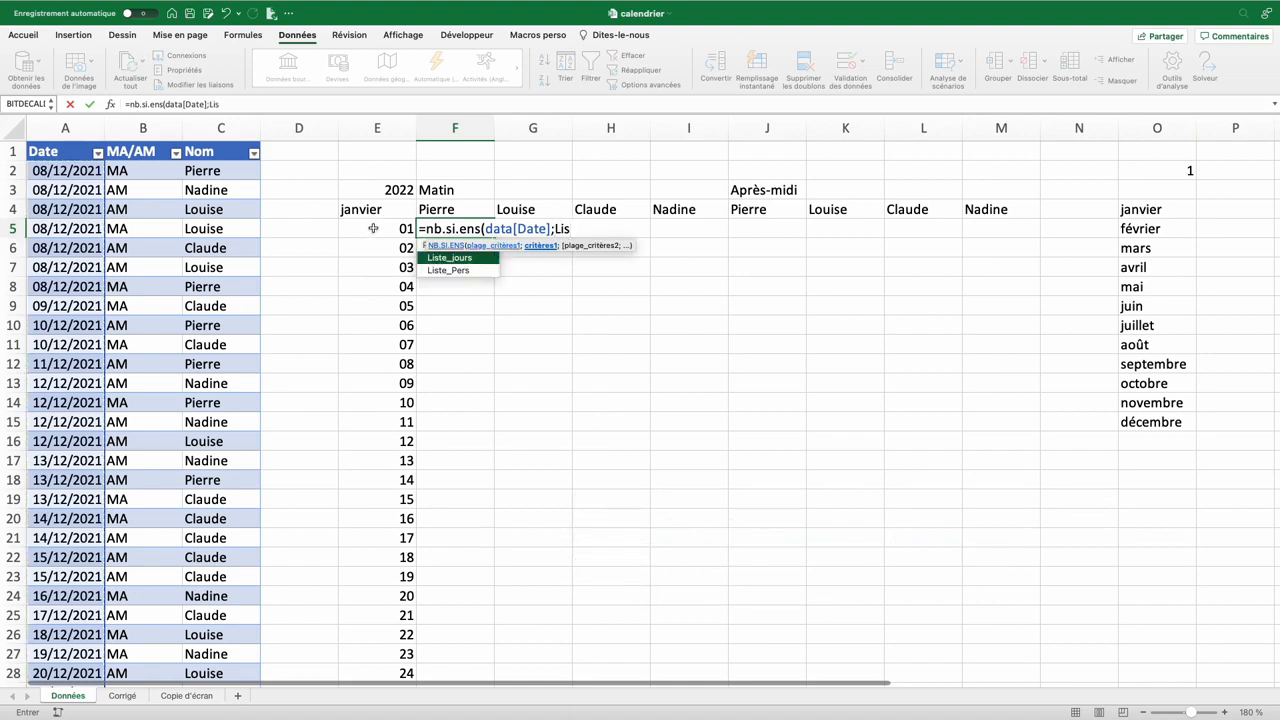
type("te_jours")
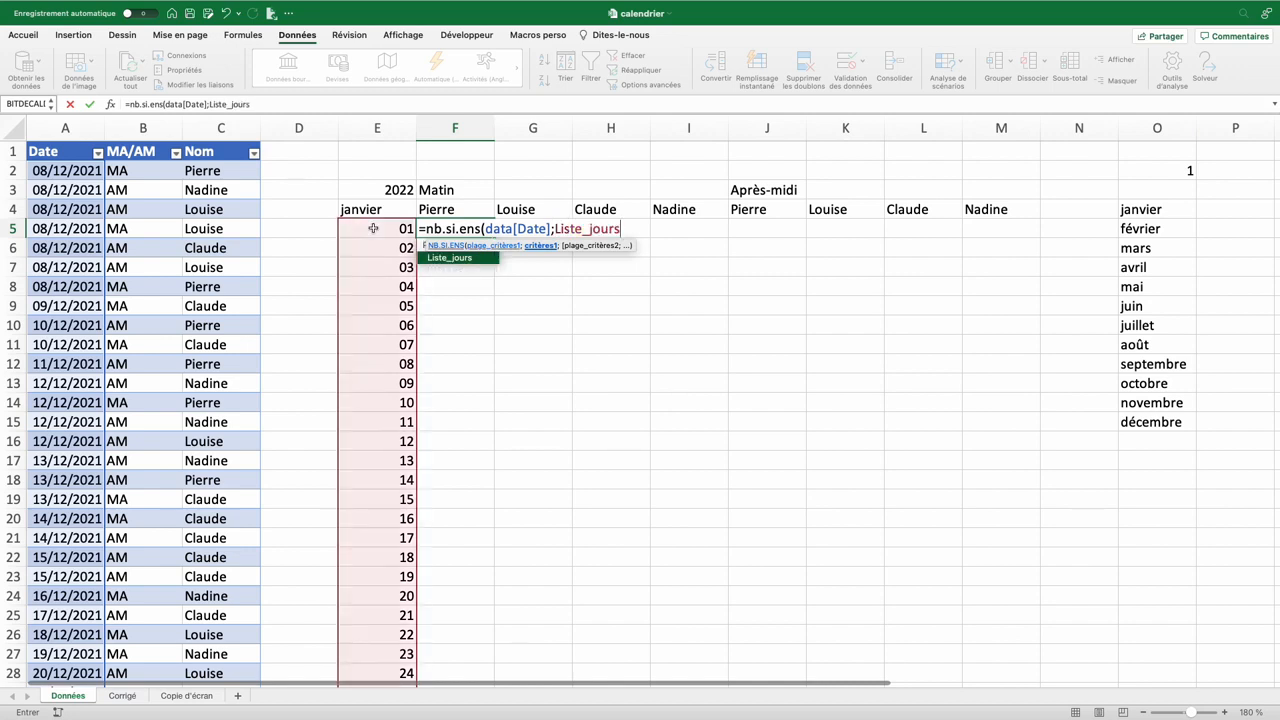
type(";")
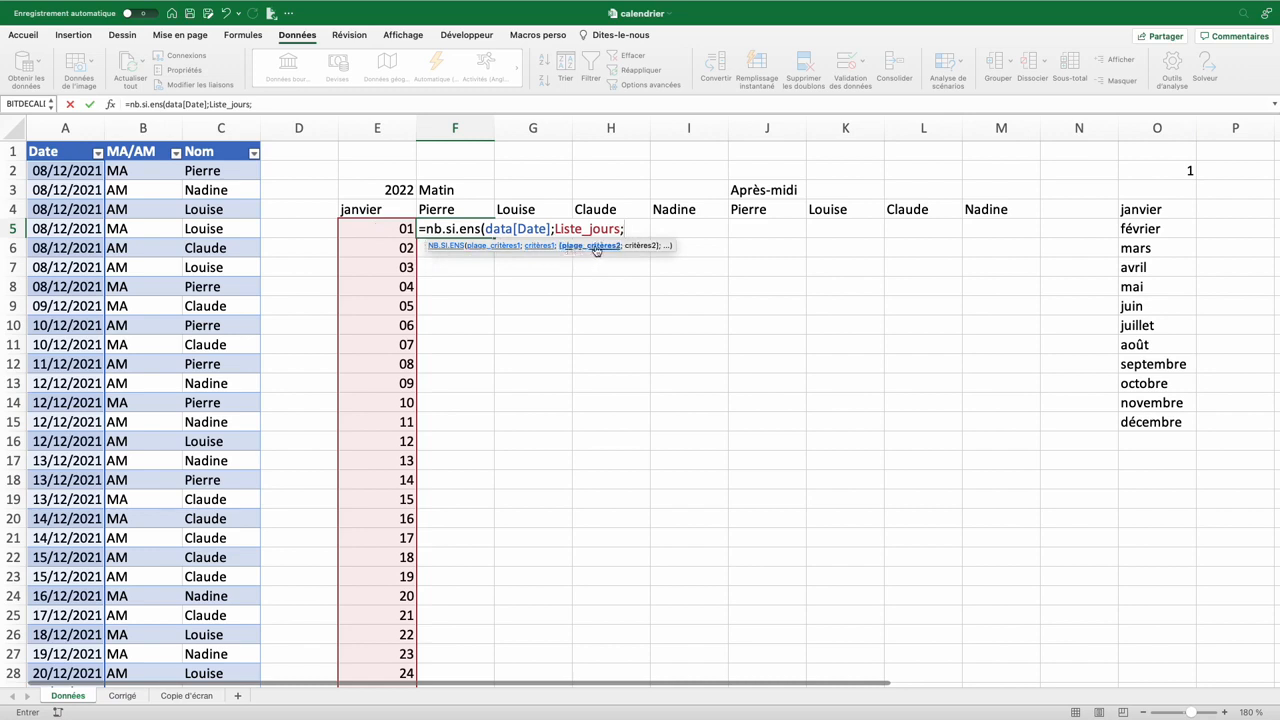
Complete the F5 formula with two more criteria pairs: data[Nom] against Liste_Pers, and data[MA/AM] against "MA"
left_click(213, 147)
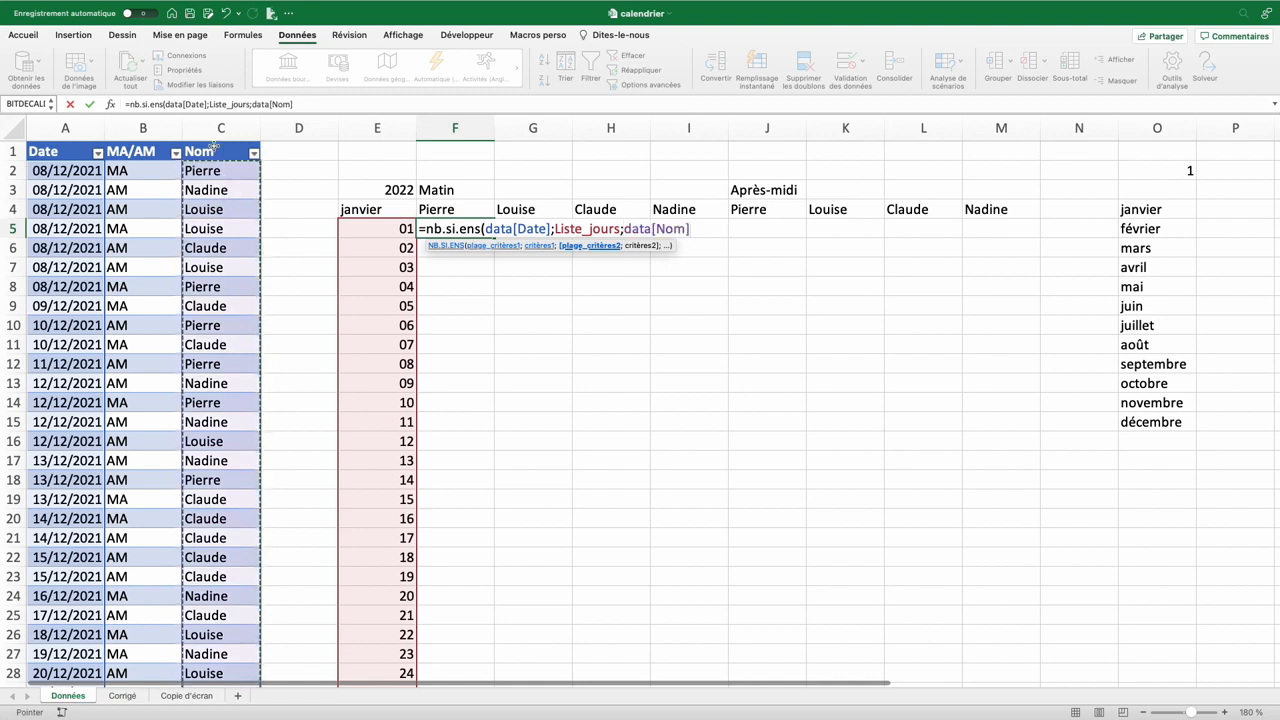
type(";")
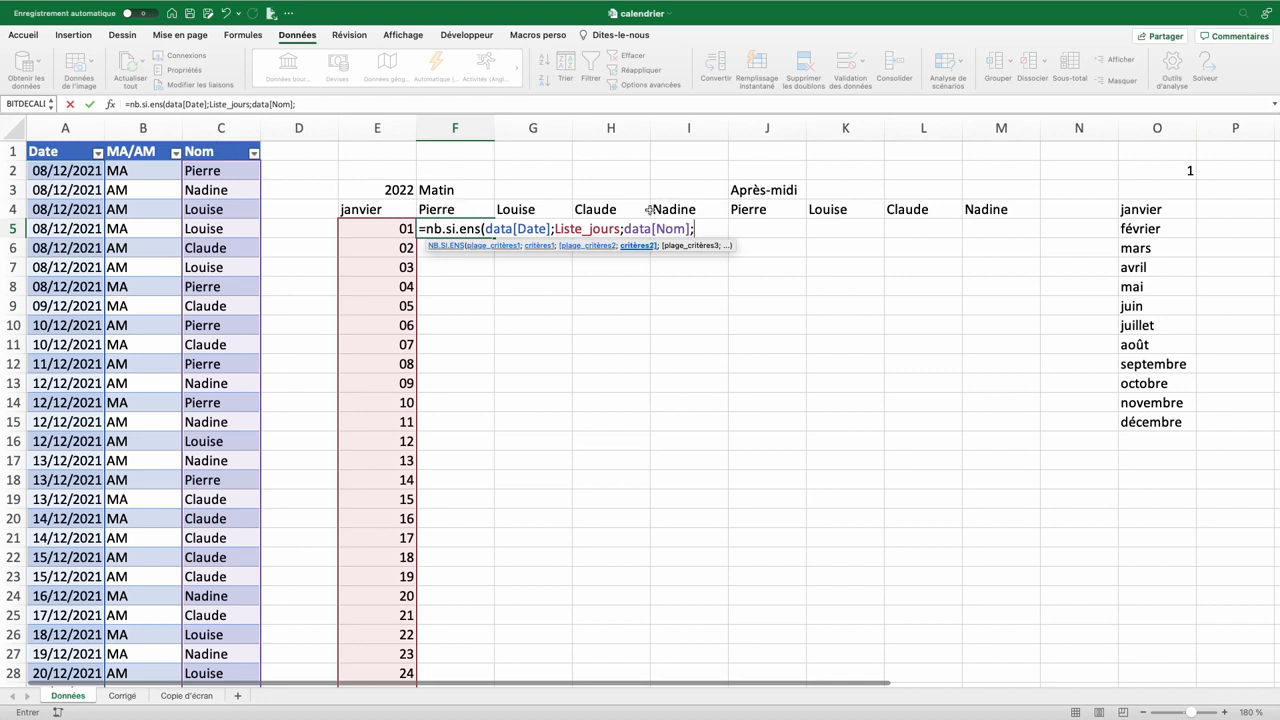
left_click_drag(478, 209, 665, 209)
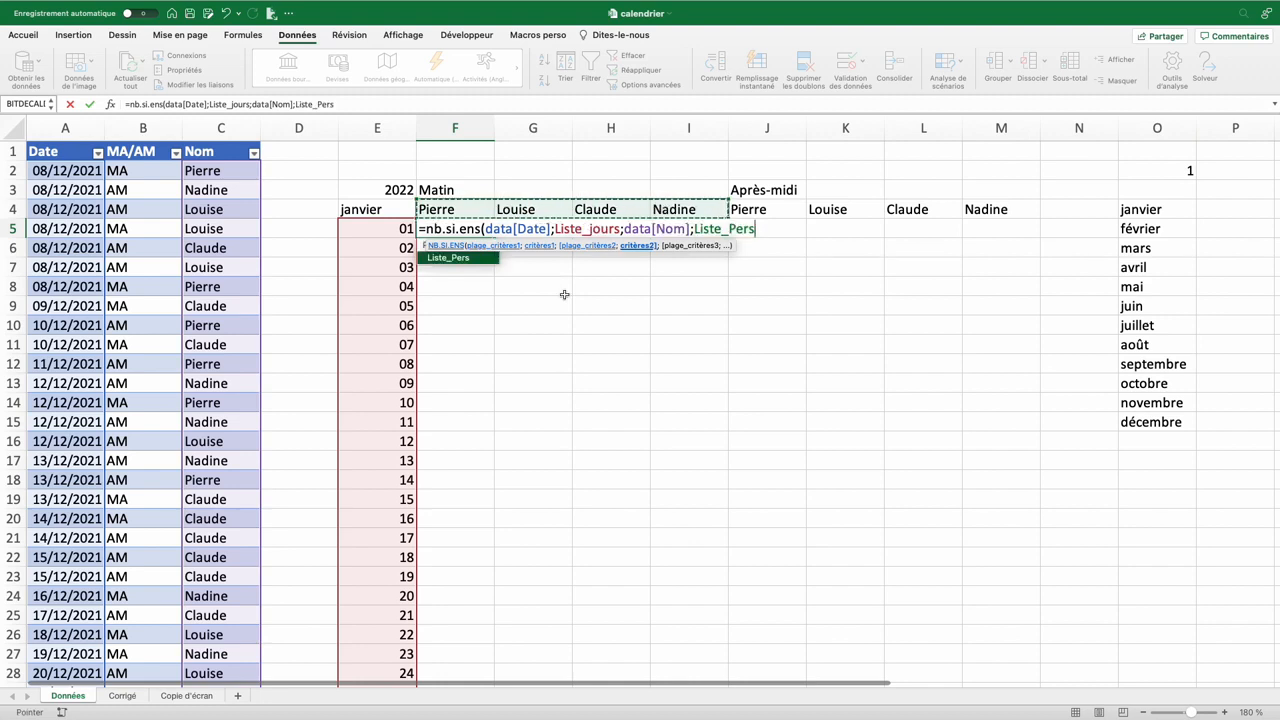
type(";")
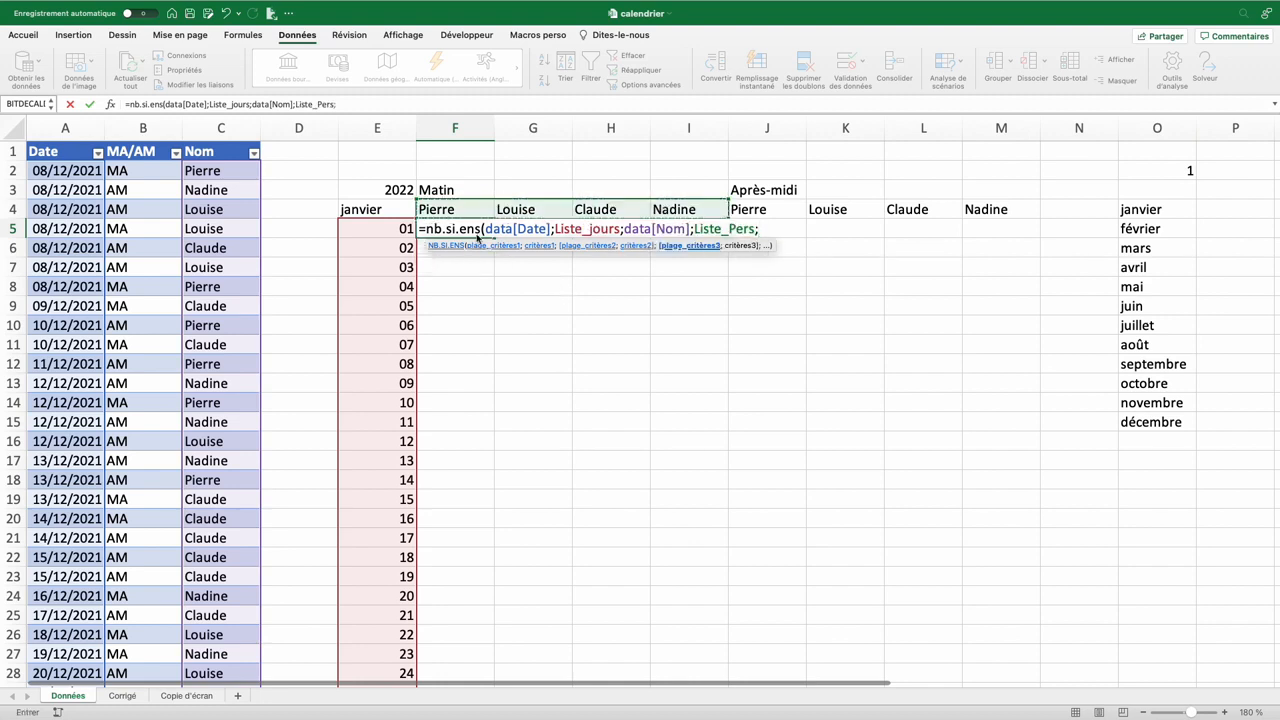
left_click(122, 148)
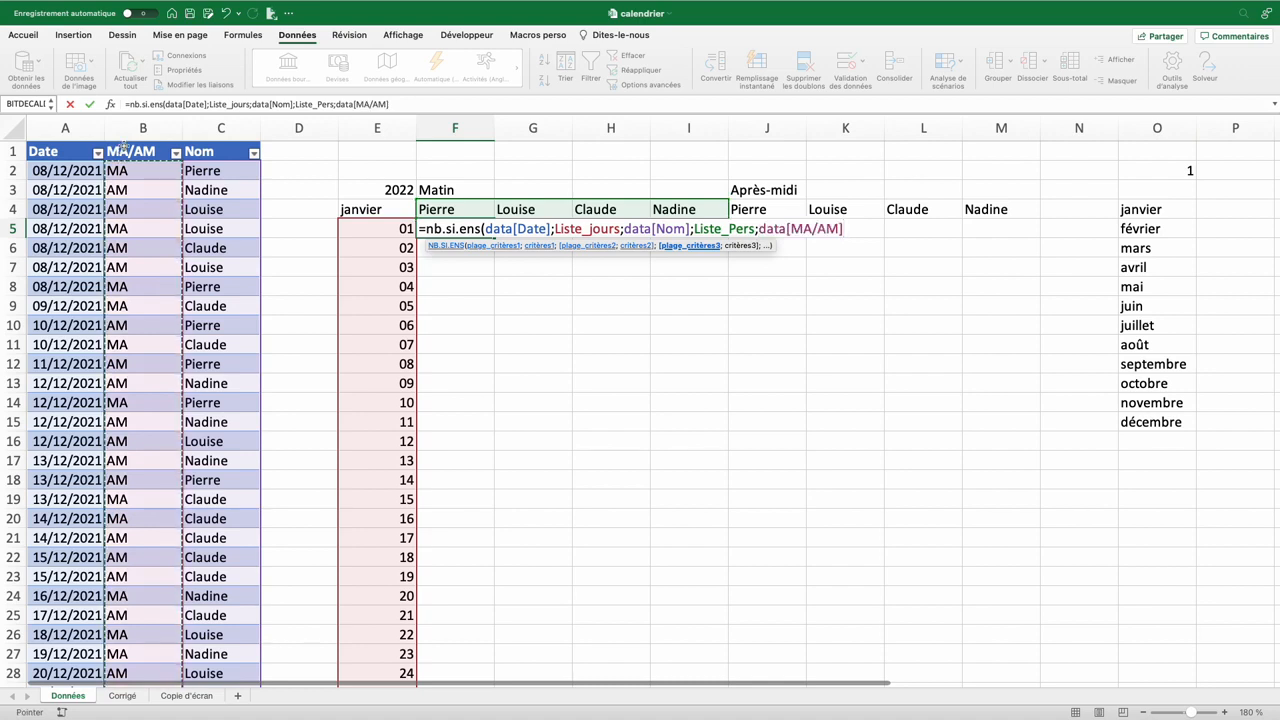
type(";")
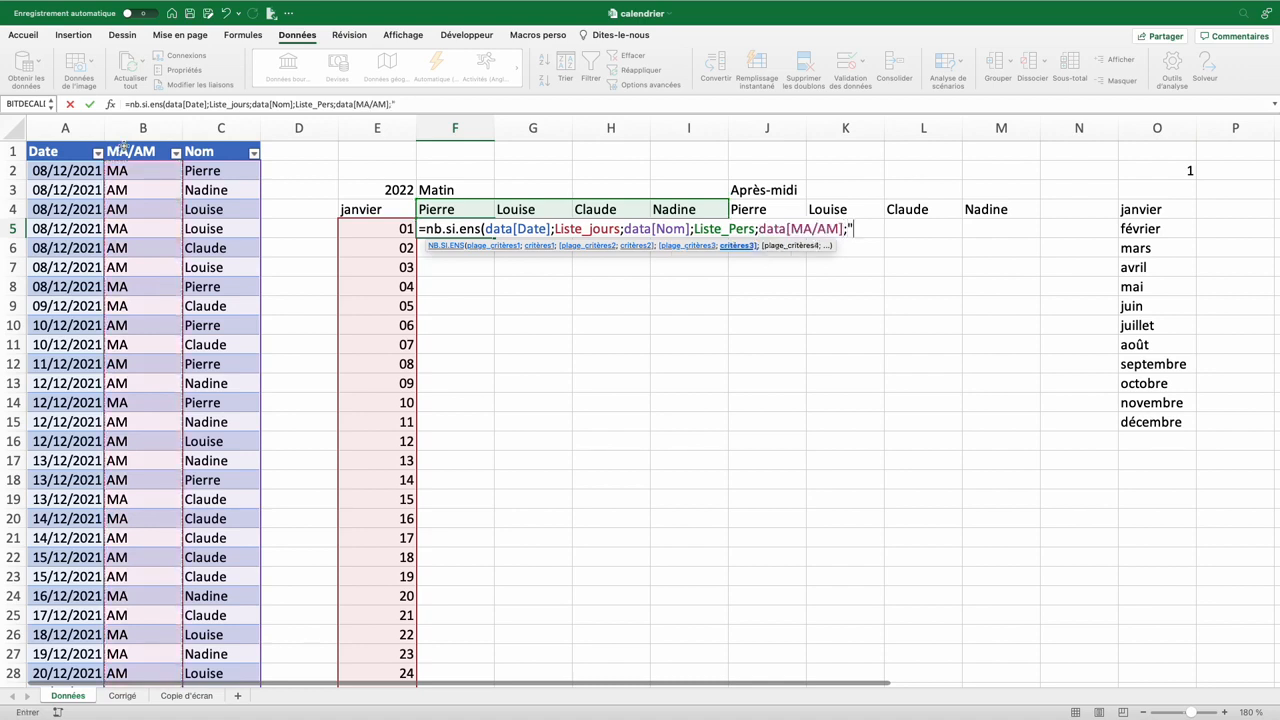
type("\"MA\")")
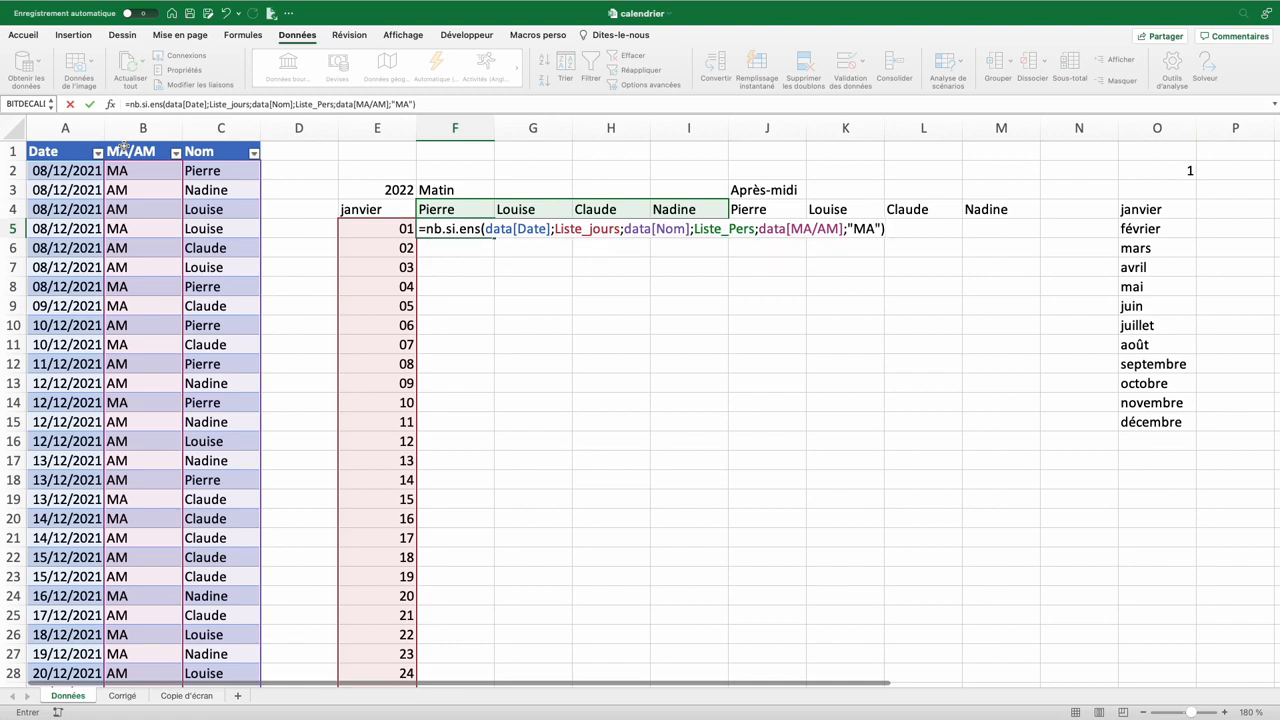
key("Return")
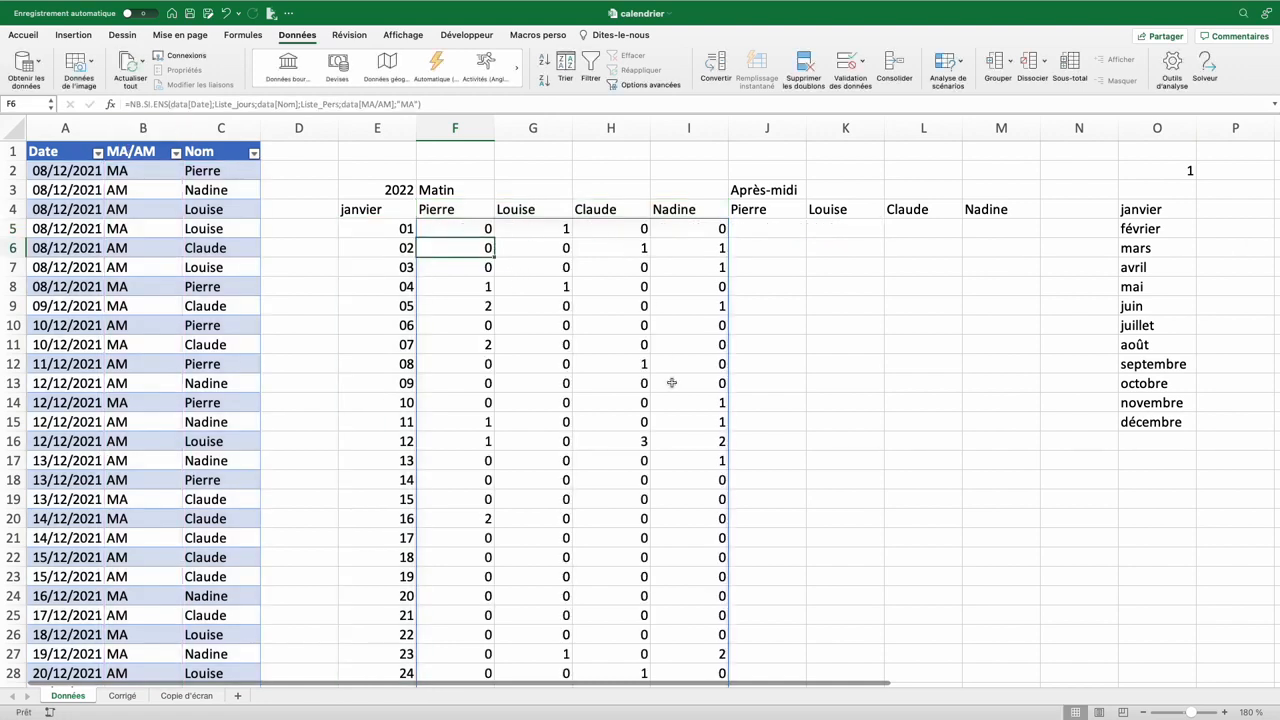
Copy the F5 formula to J5 and change its last criterion to "AM" for the afternoon columns
left_click(457, 230)
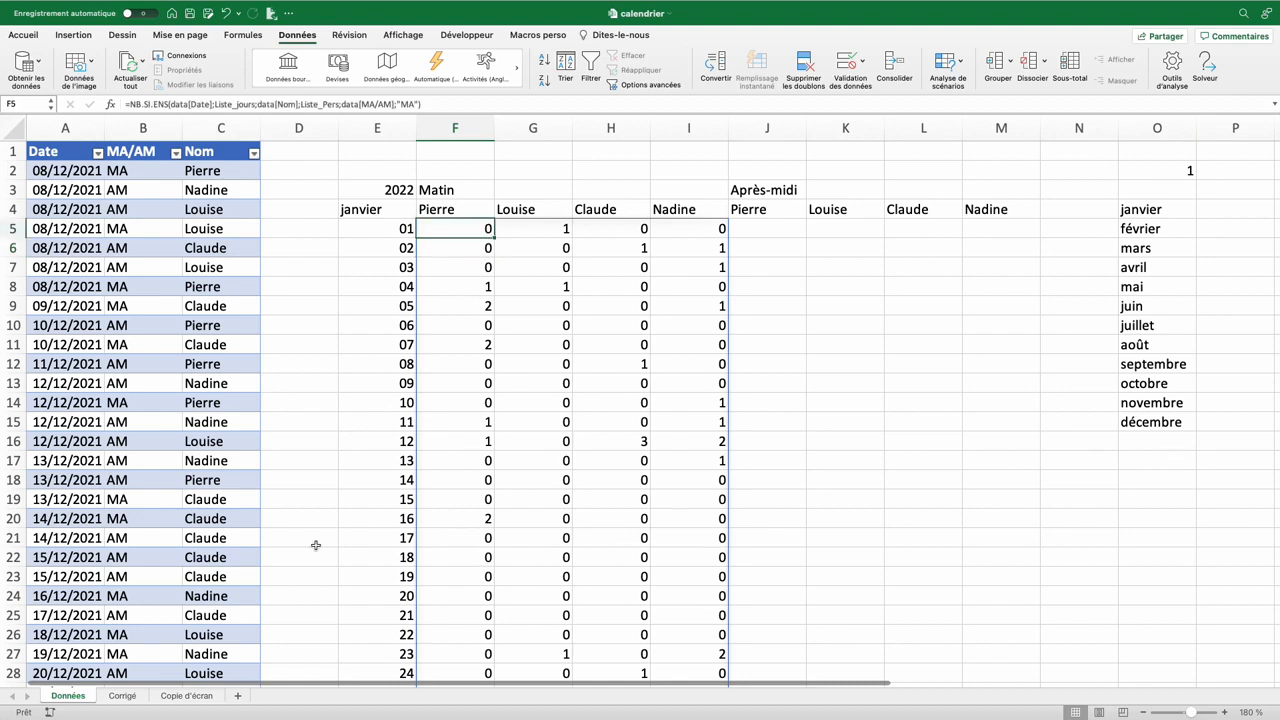
key("super+c")
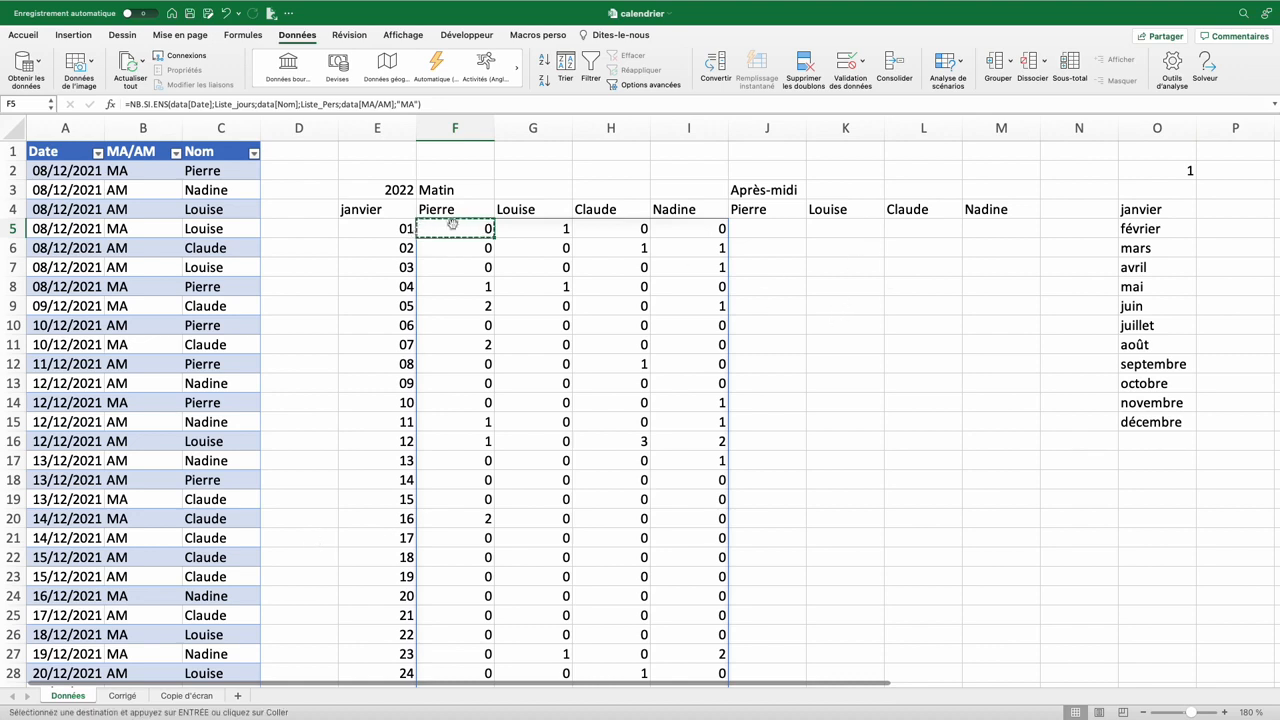
left_click(767, 230)
key("super+v")
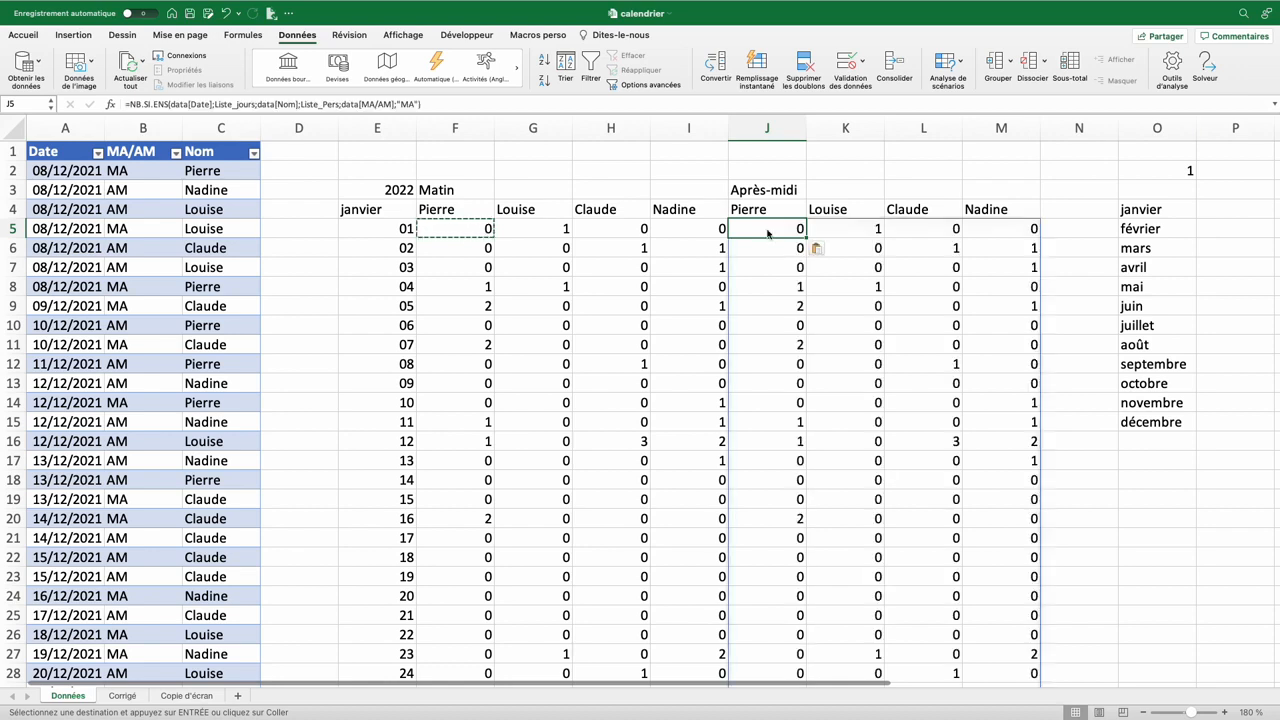
double_click(767, 232)
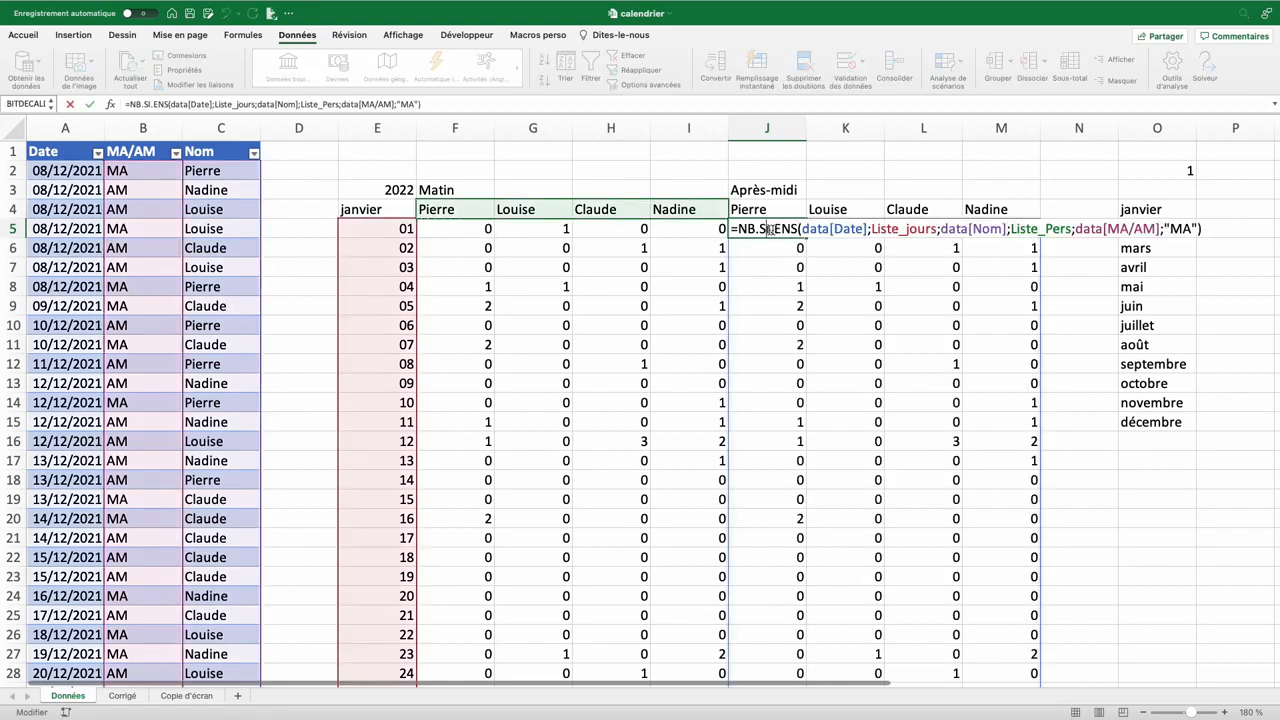
left_click_drag(1193, 228, 1172, 229)
type("AM")
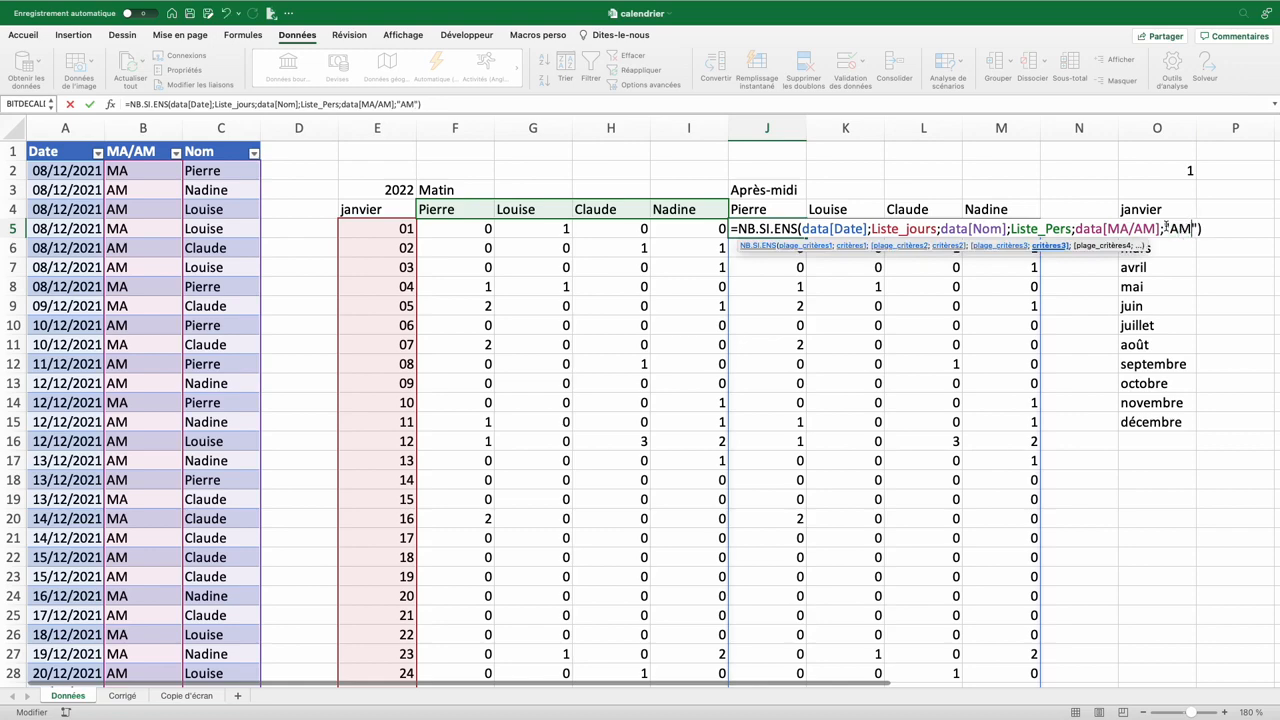
key("Return")
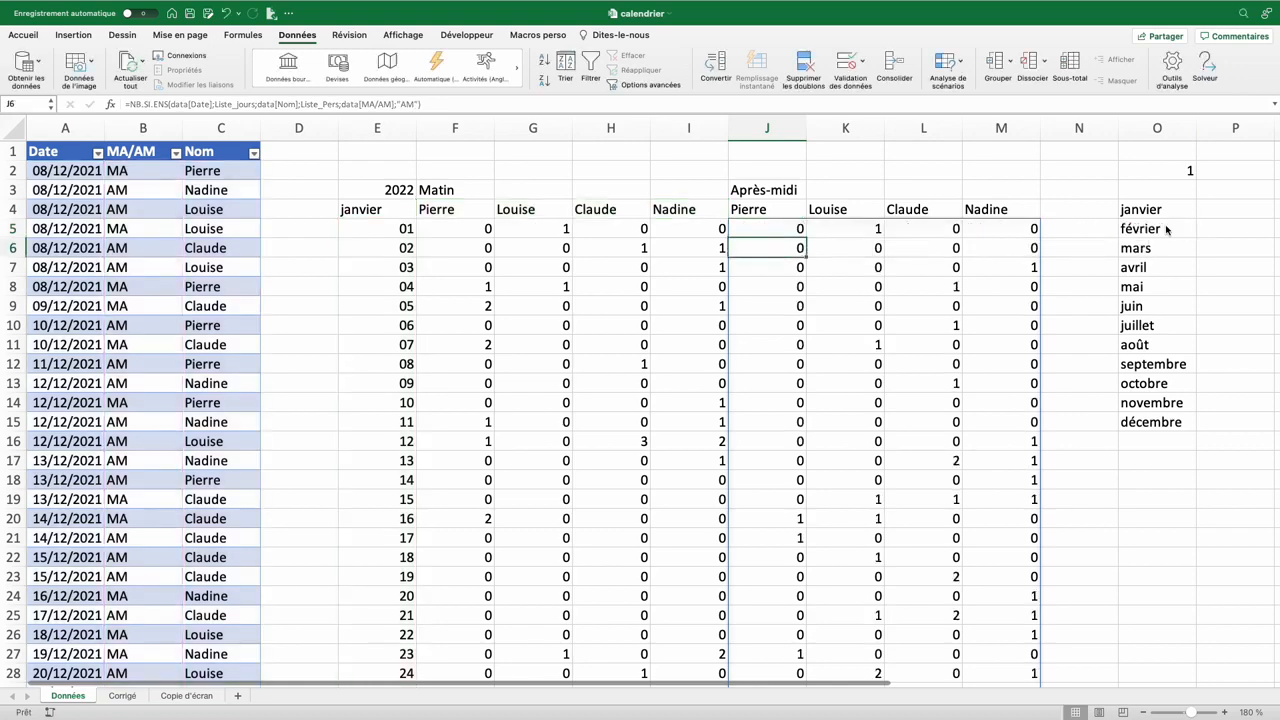
Add a conditional formatting rule to F5:M35 giving cells greater than 0 a green fill with dark green text
key("ctrl+Page_Down")
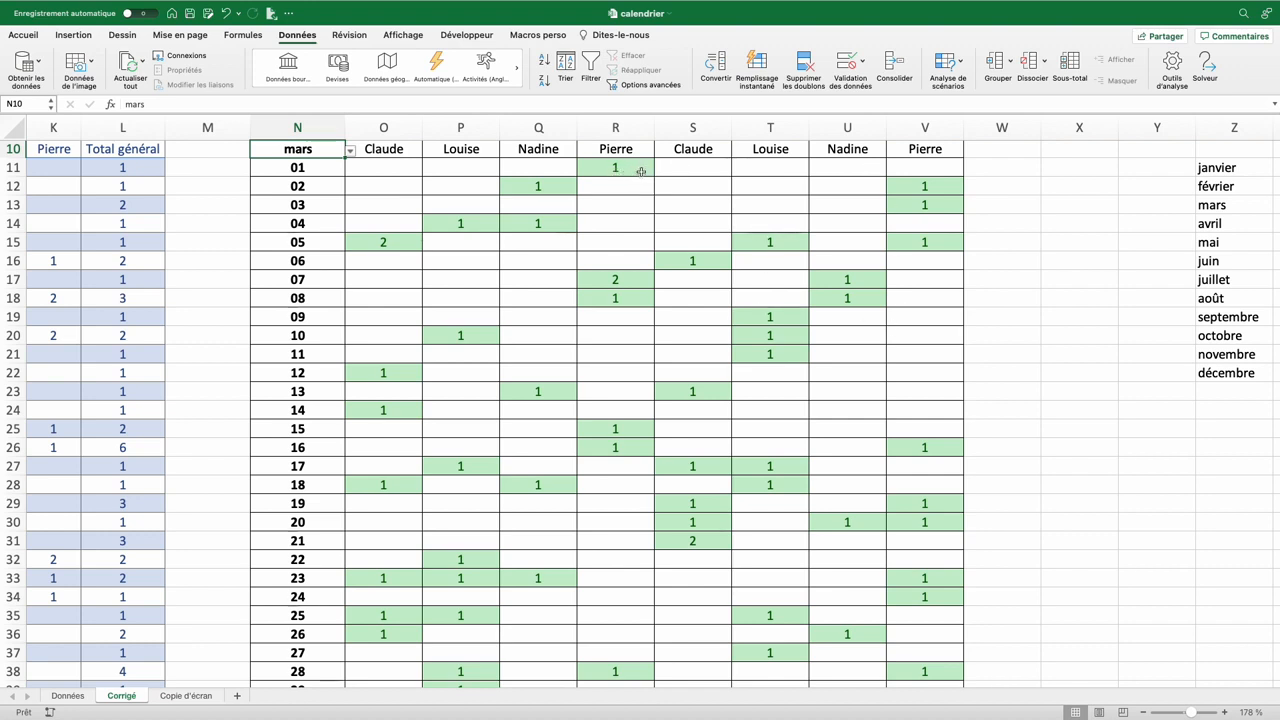
key("ctrl+Page_Up")
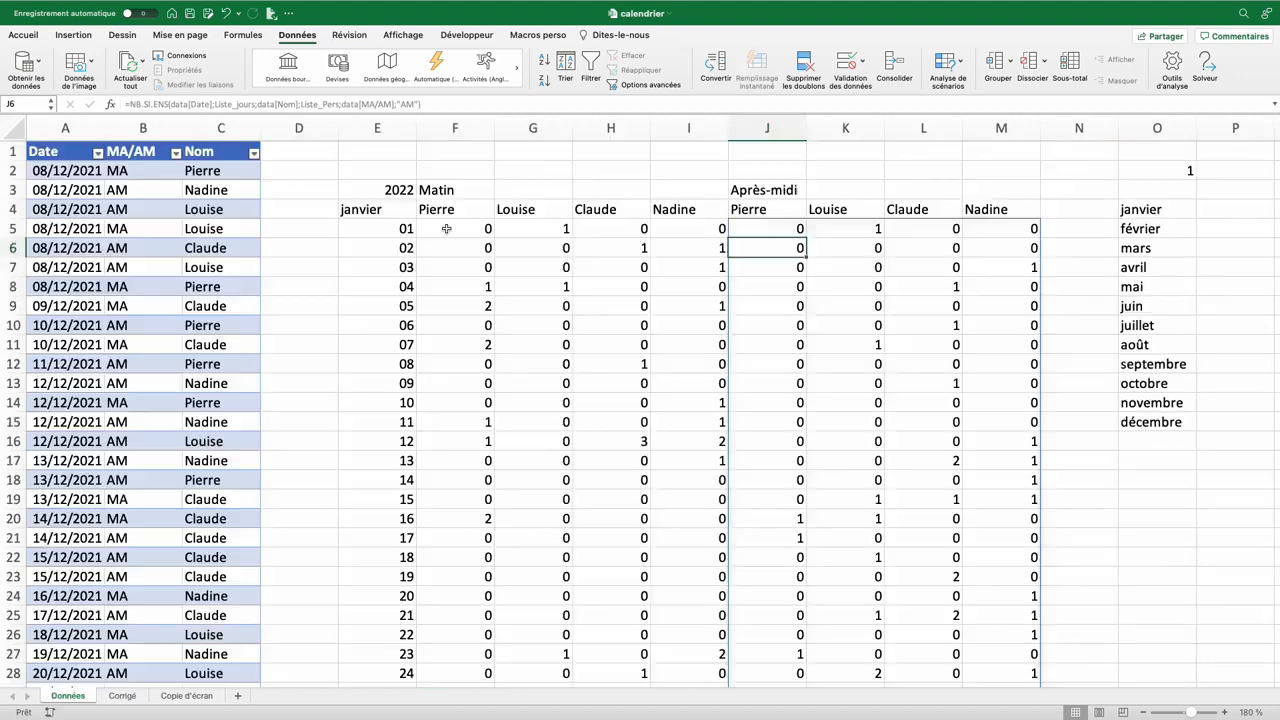
left_click(446, 228)
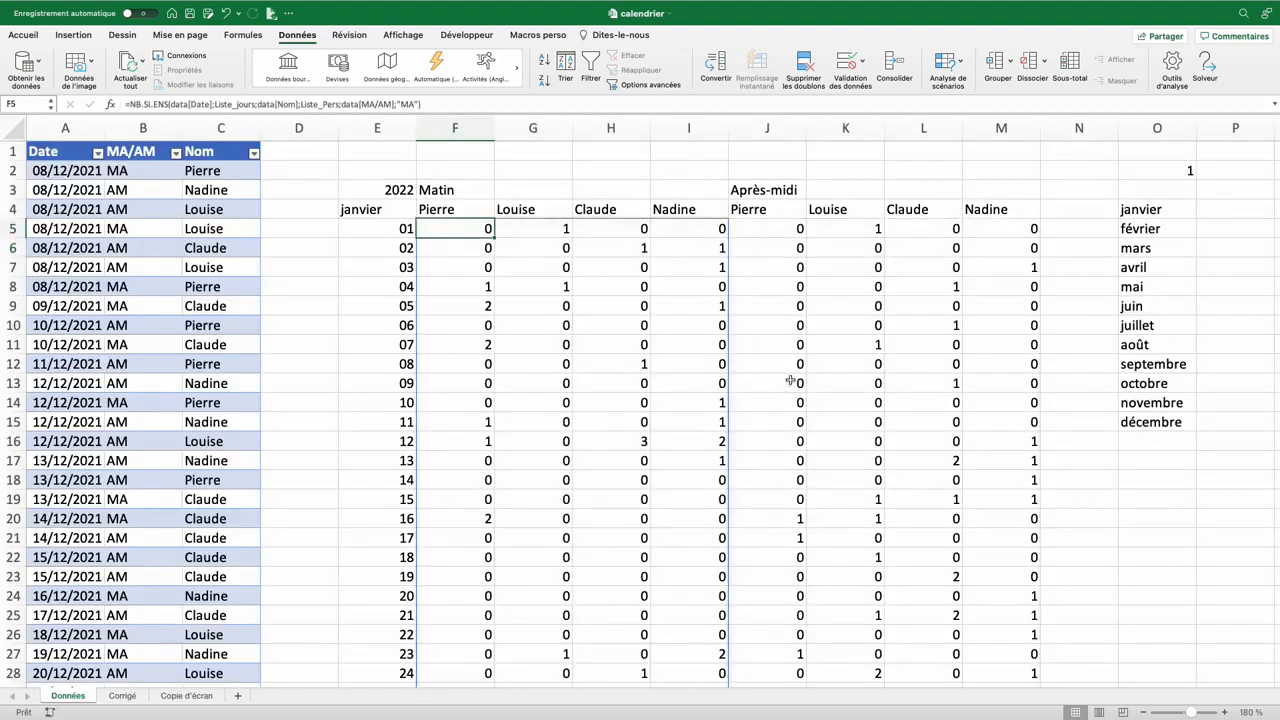
scroll(791, 379, "down", 6)
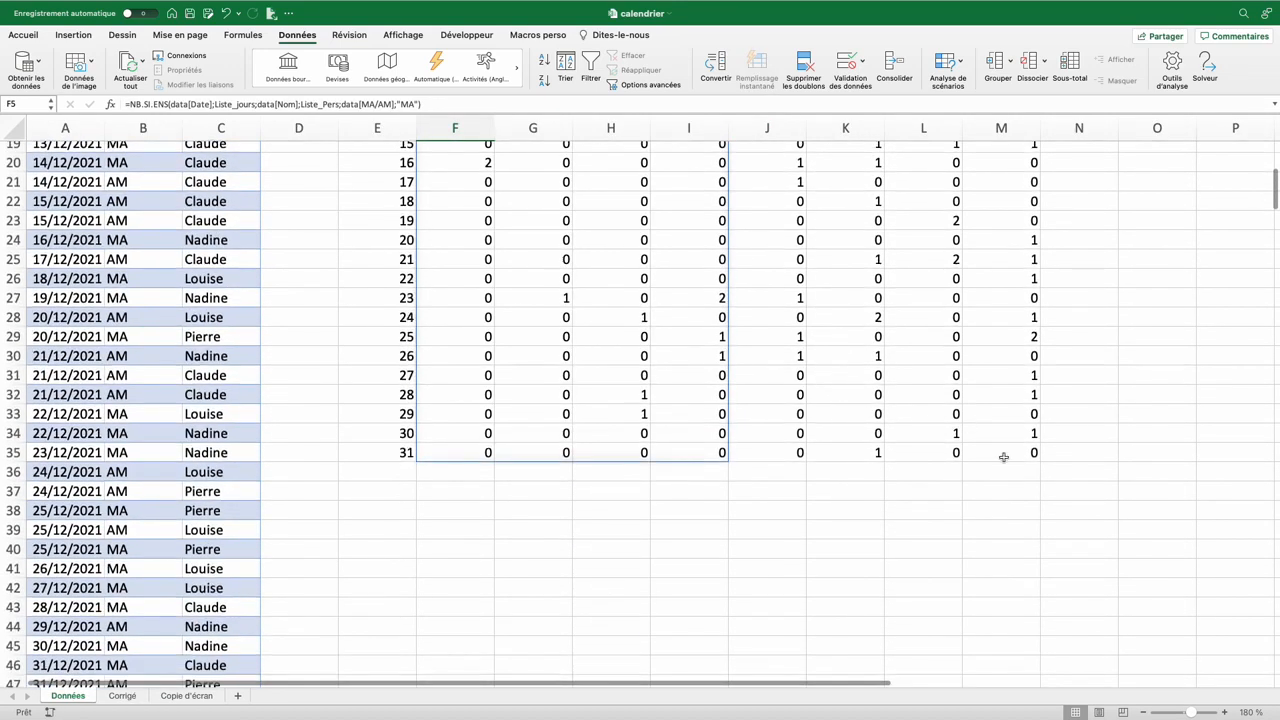
left_click(1003, 455, "shift")
left_click(23, 35)
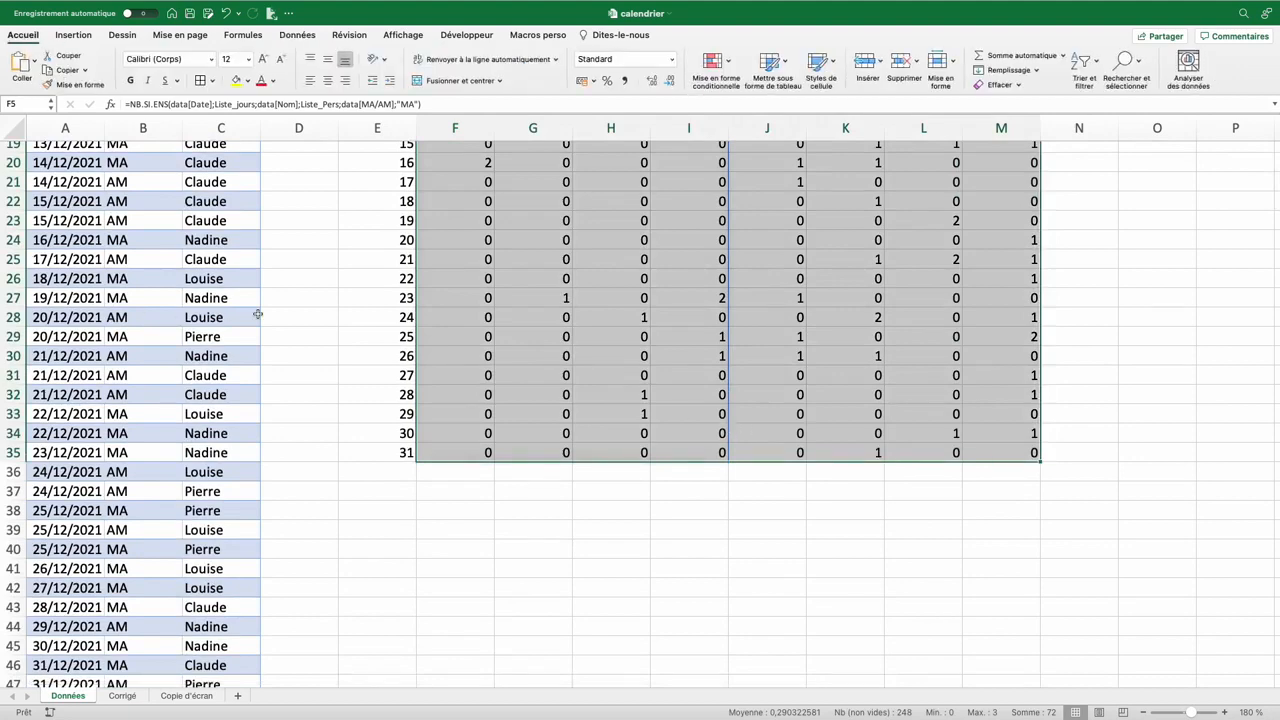
left_click(722, 64)
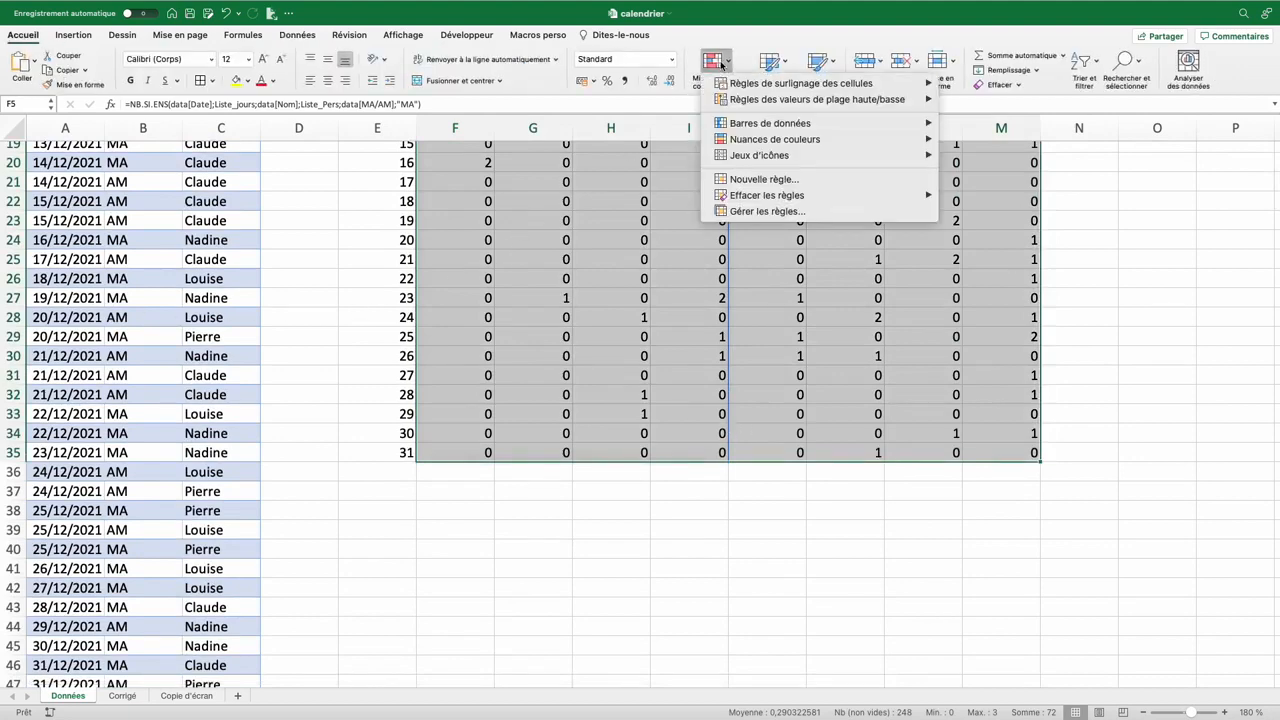
mouse_move(747, 84)
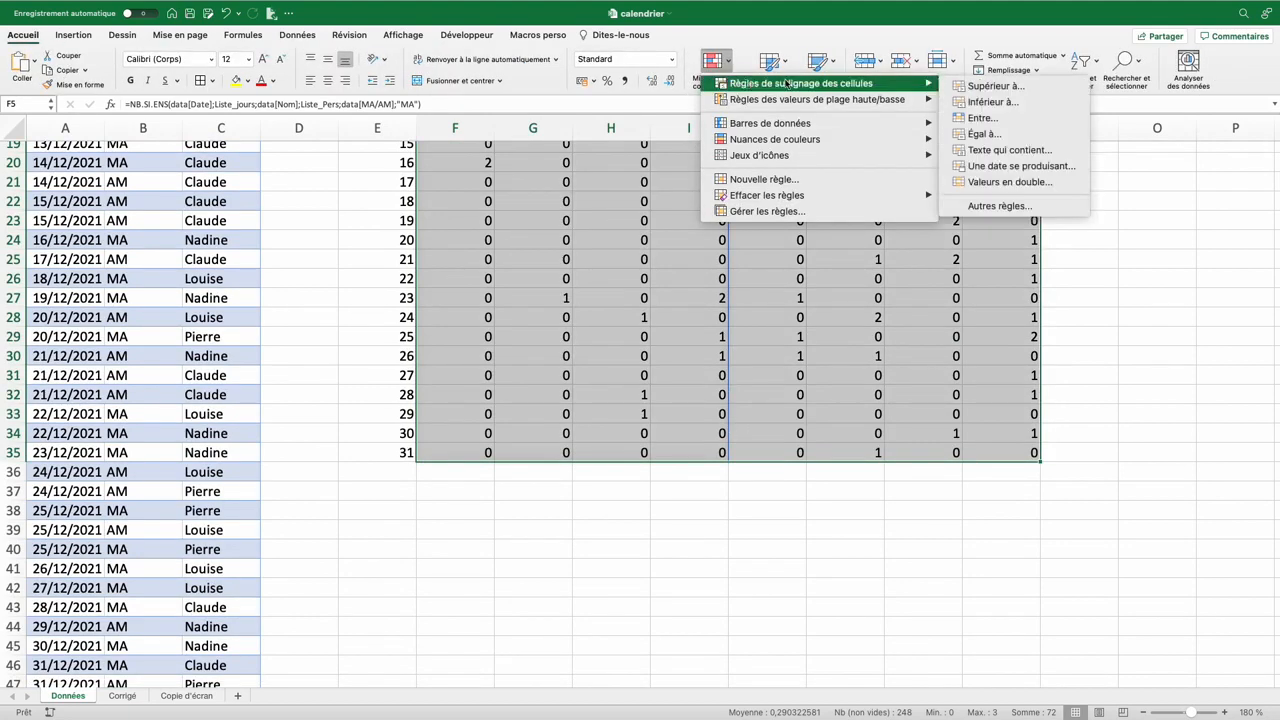
left_click(1000, 86)
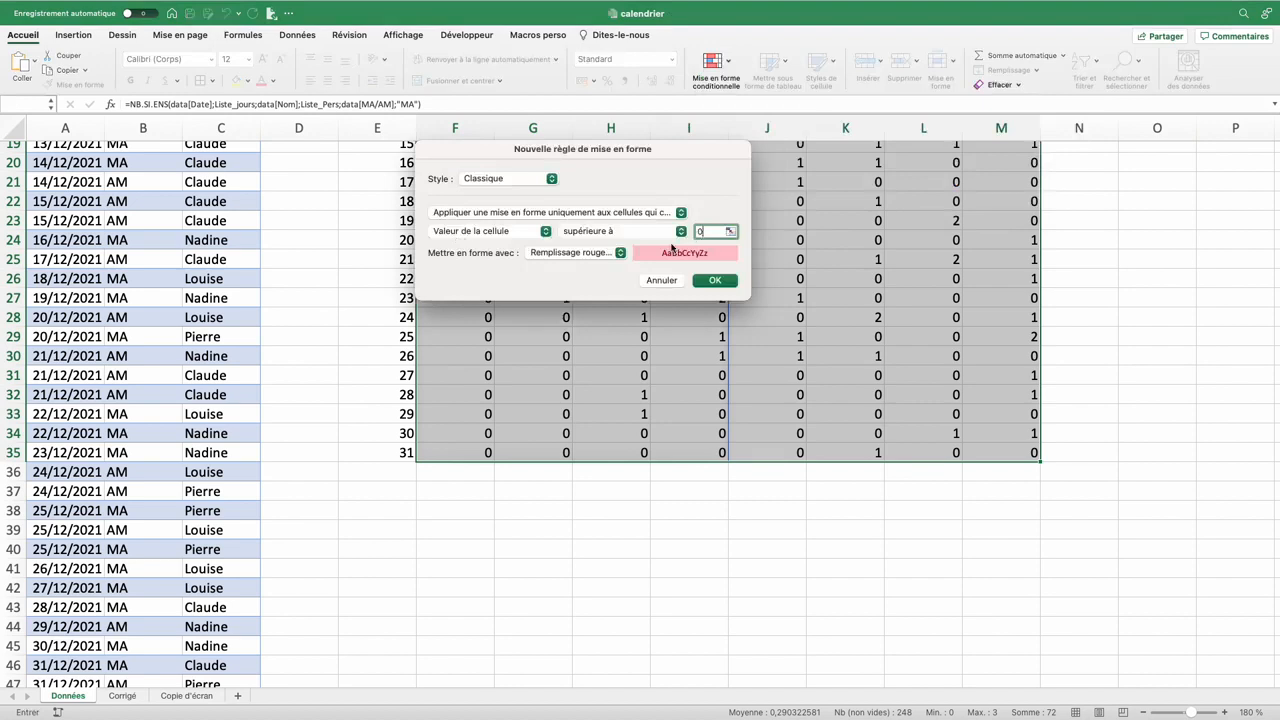
left_click(607, 253)
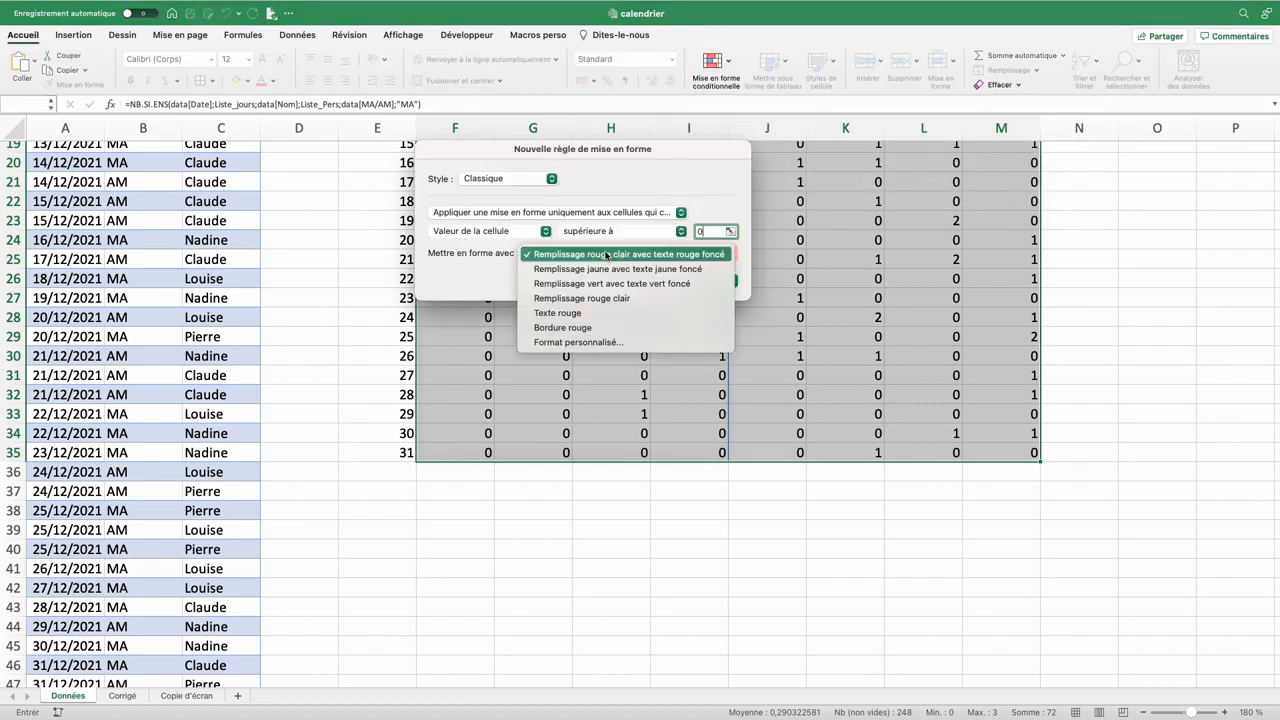
left_click(590, 285)
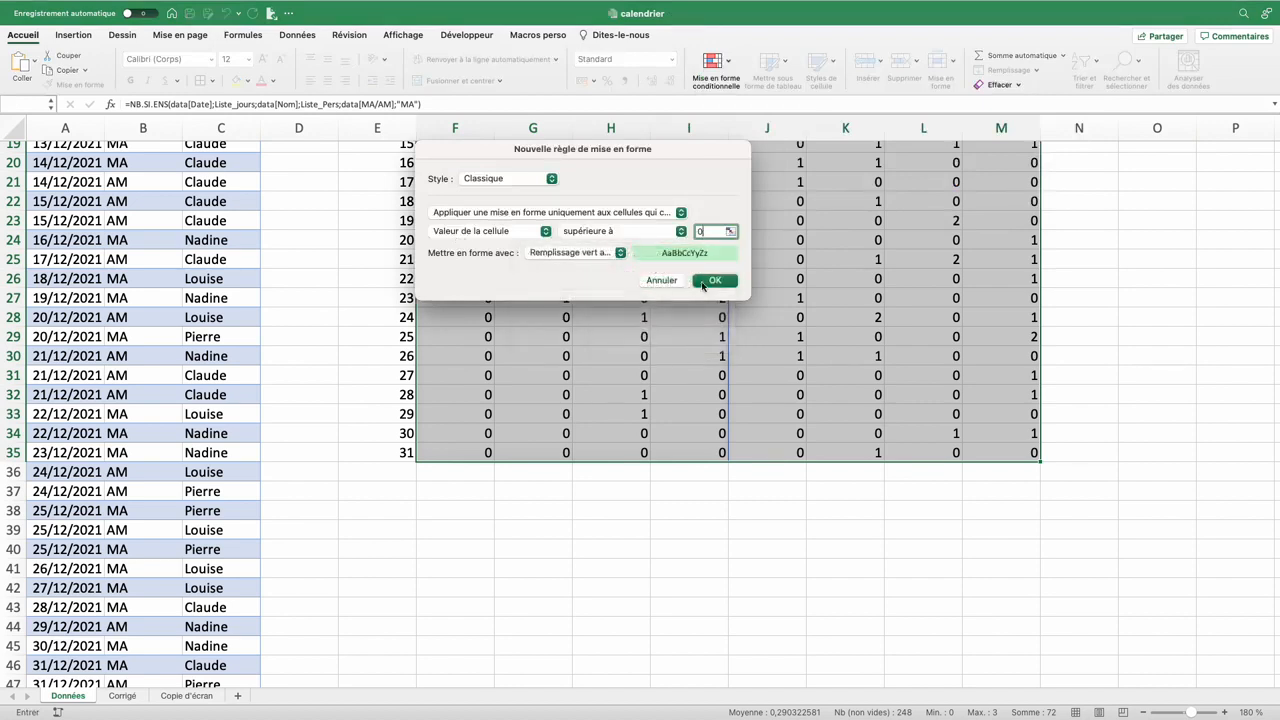
left_click(716, 282)
Apply the custom number format 0;-0;;@ to the counts in F5:M35 to hide zeros
scroll(476, 236, "up", 5)
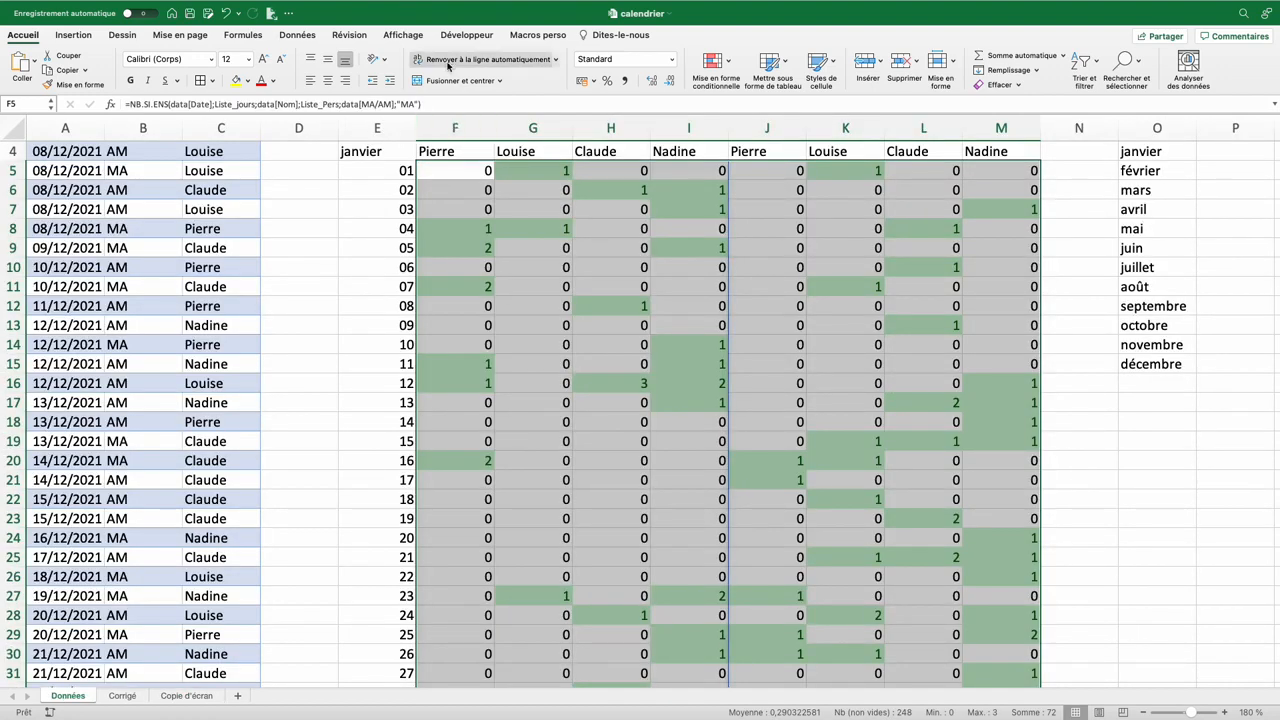
left_click(673, 61)
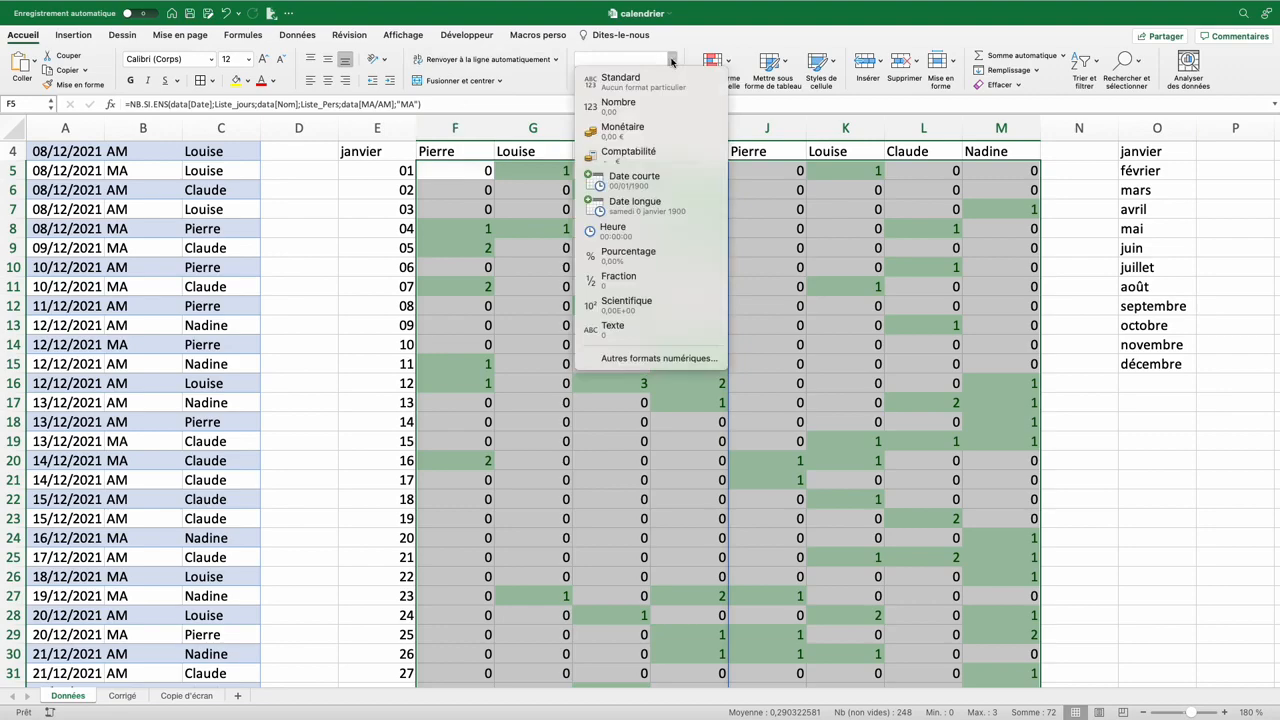
left_click(657, 358)
left_click(498, 288)
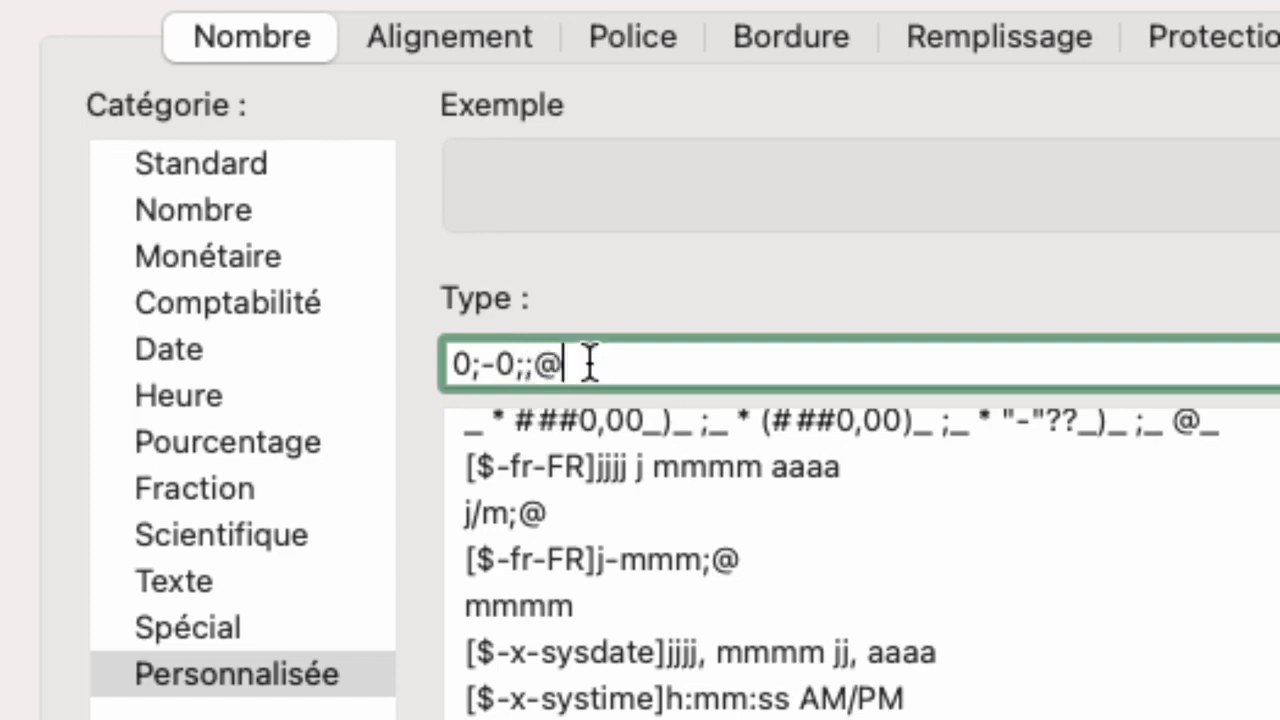
left_click(800, 452)
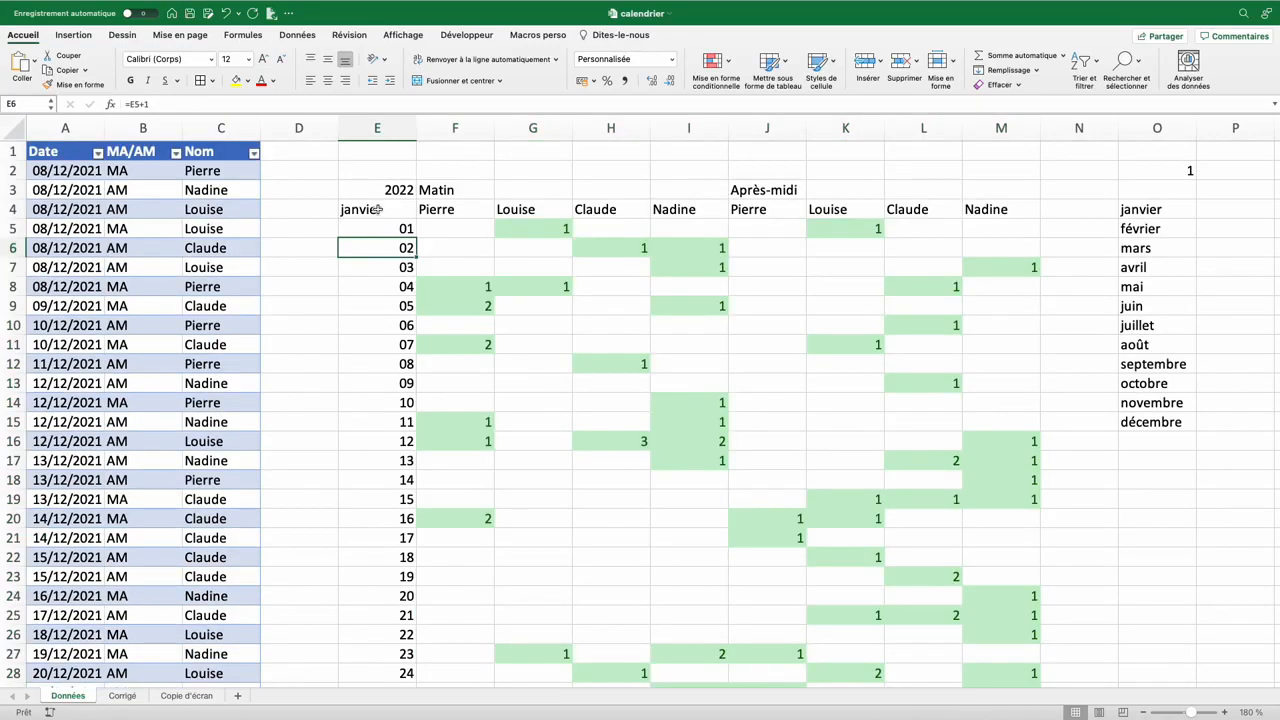
Choose février from the month list in cell E4
left_click(377, 209)
left_click(421, 211)
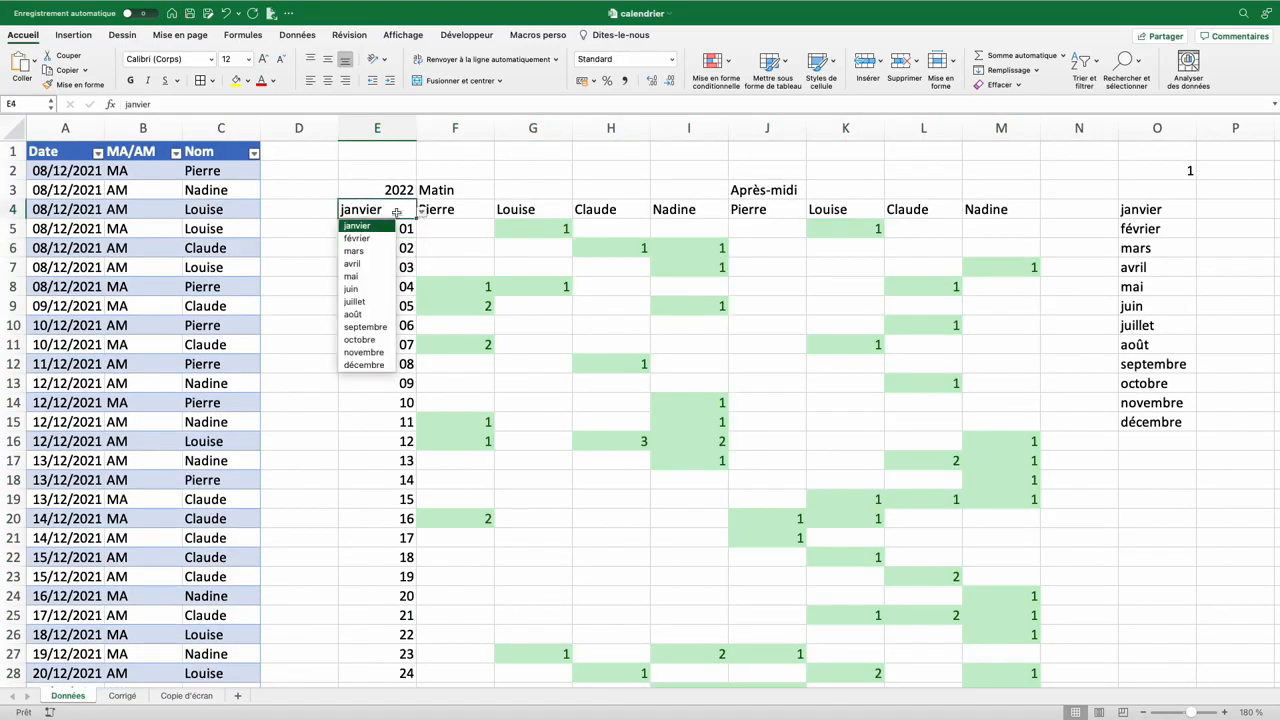
left_click(357, 238)
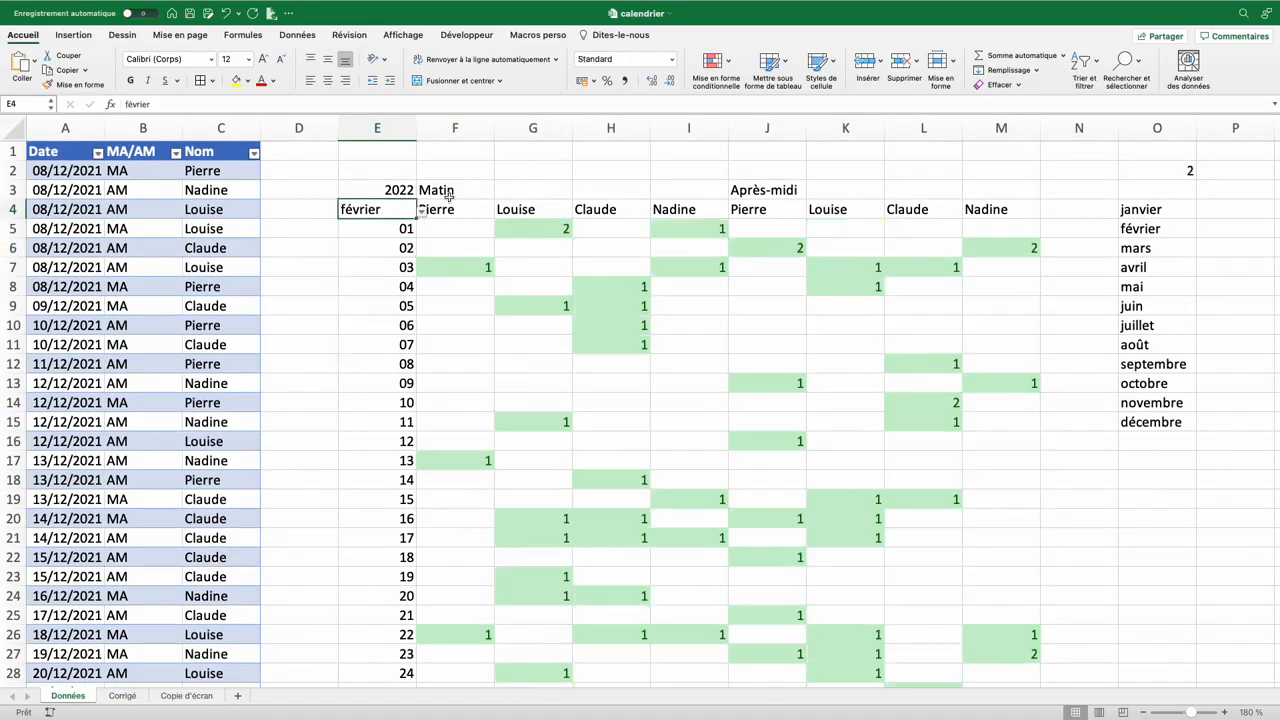